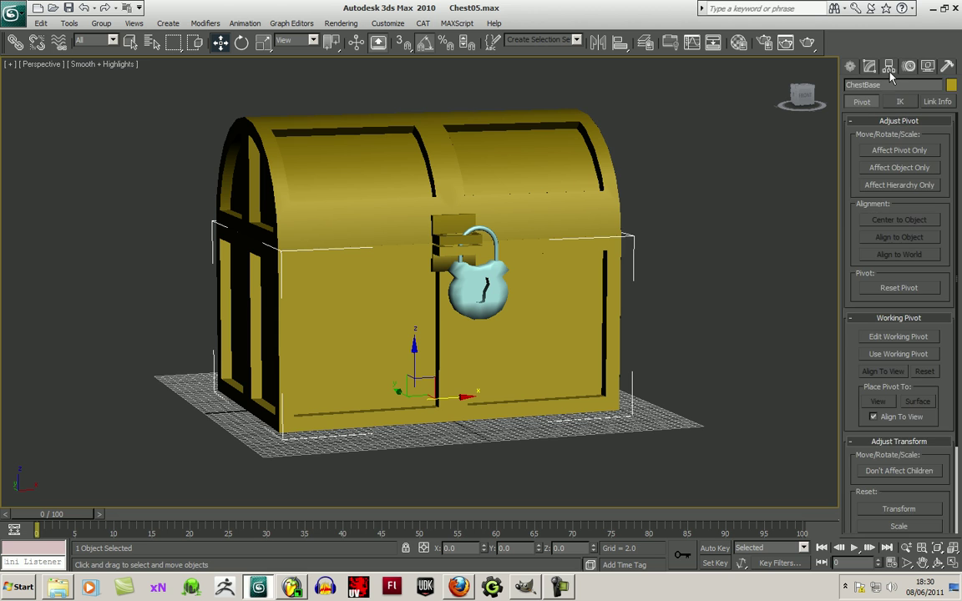
- Attach the padlock and the chest lid to the ChestBase editable poly at Element level
left_click(850, 67)
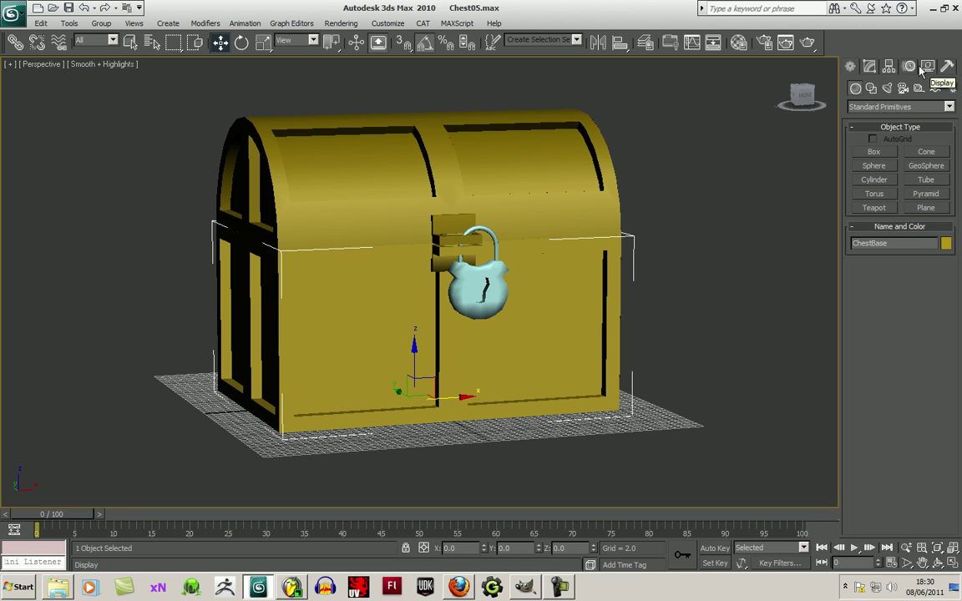
left_click(869, 67)
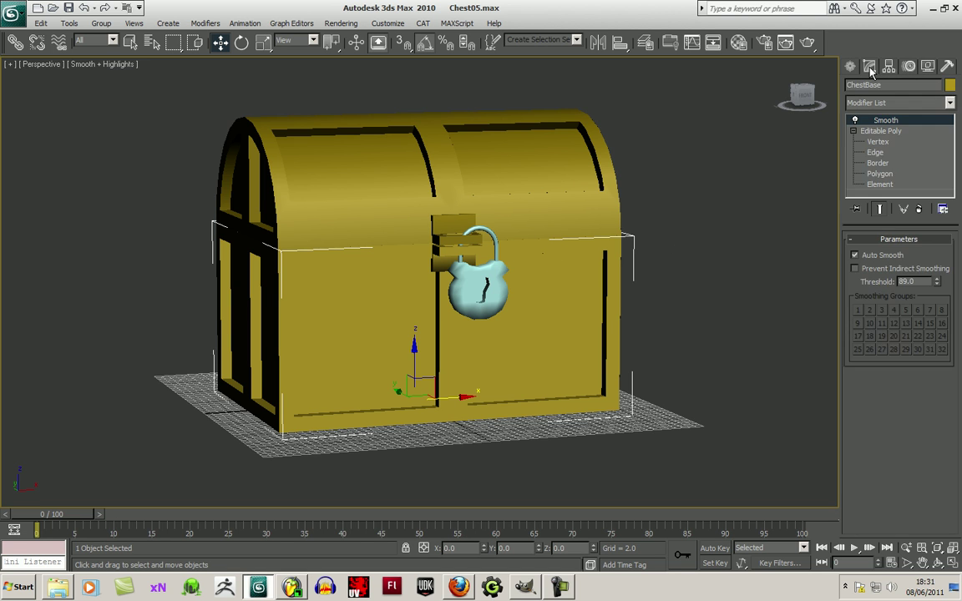
left_click(883, 131)
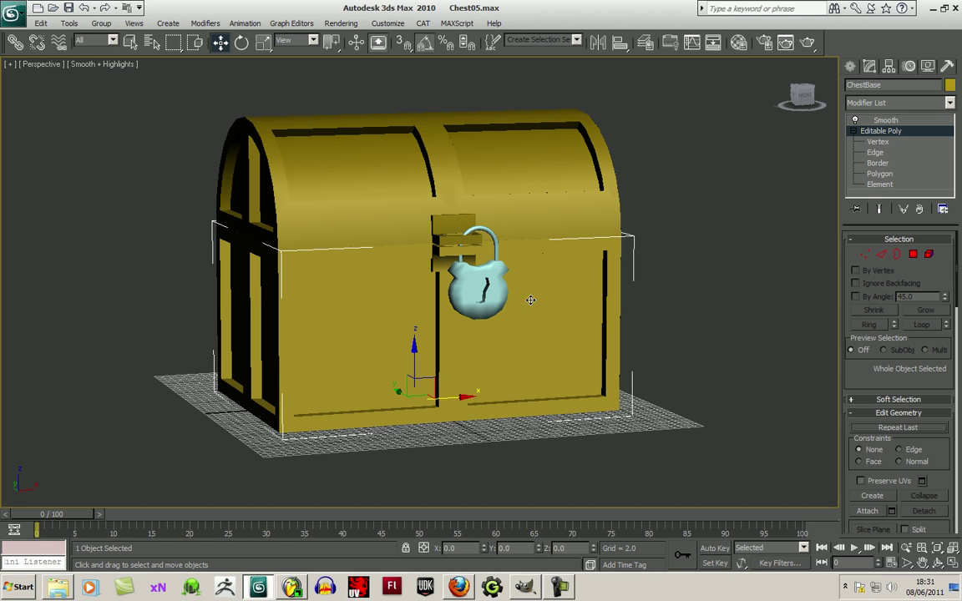
left_click(929, 254)
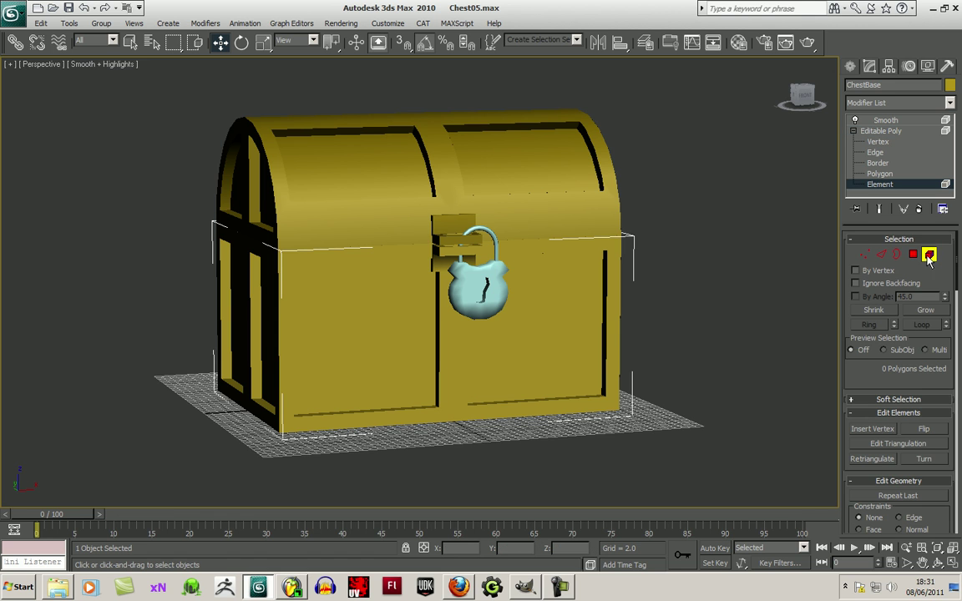
scroll(873, 369, "down", 5)
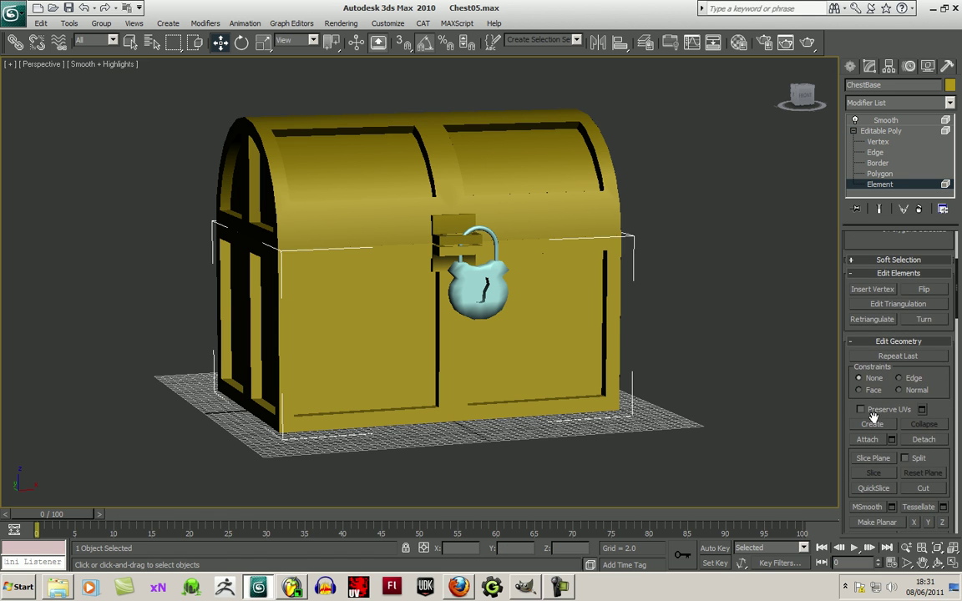
left_click(869, 440)
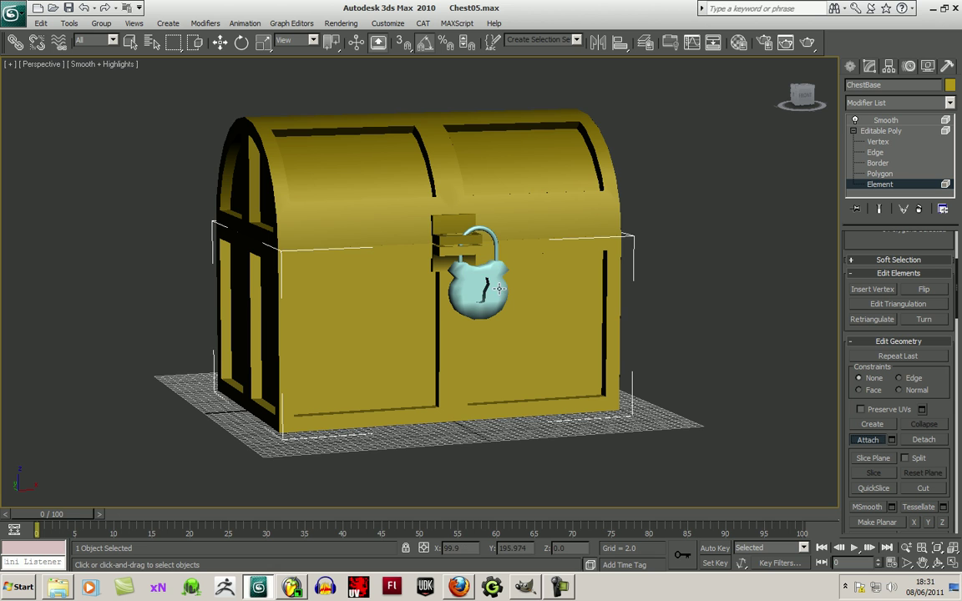
left_click(458, 264)
left_click(529, 177)
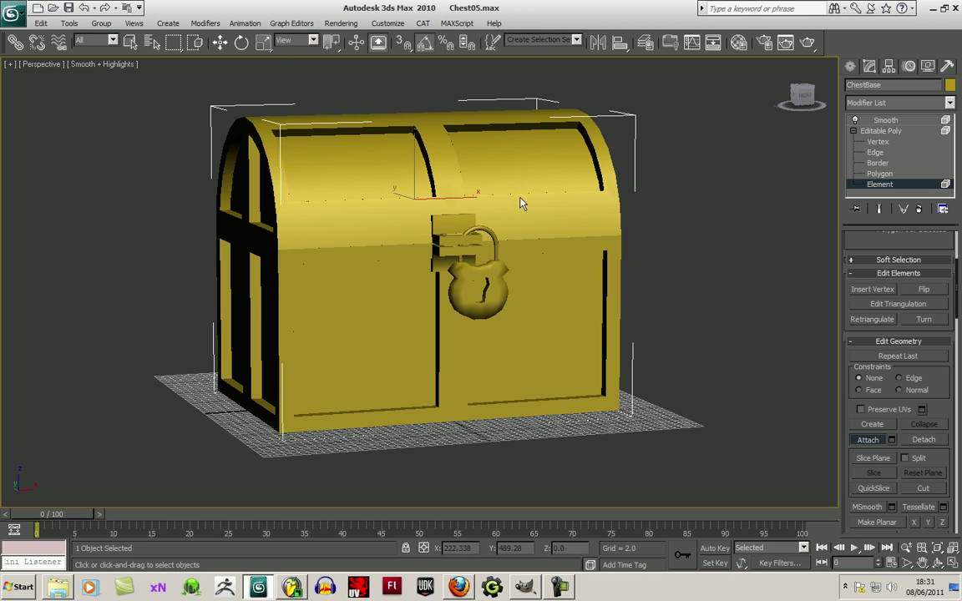
left_click(219, 42)
- Try rotating the combined chest as one object about its pivot, and cancel the rotation
middle_click_drag(710, 237, 709, 275)
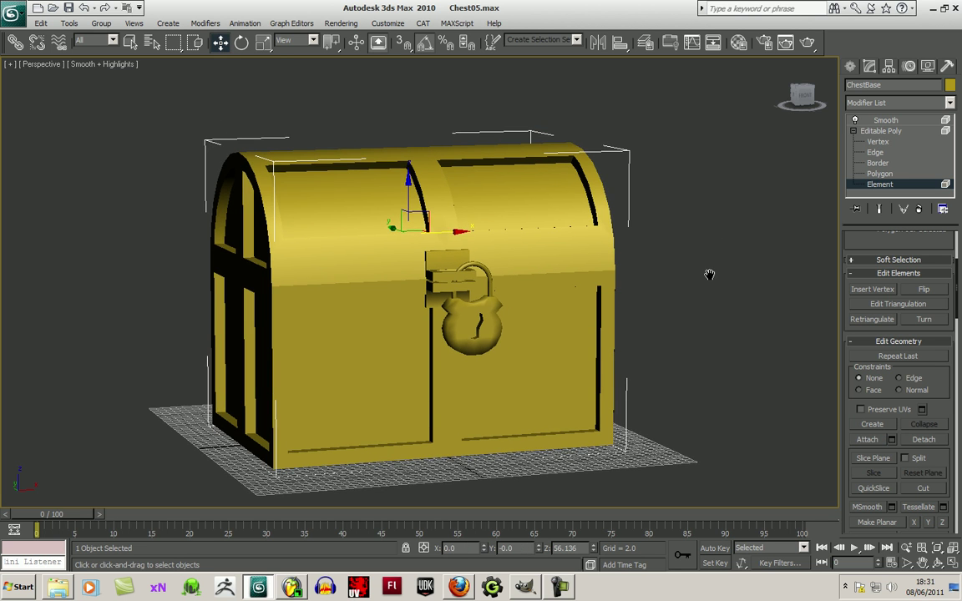
scroll(666, 326, "down", 3)
key("ctrl+r")
mouse_move(400, 282)
left_mouse_down()
mouse_move(430, 271)
mouse_move(469, 307)
mouse_move(434, 302)
mouse_move(409, 266)
left_mouse_up()
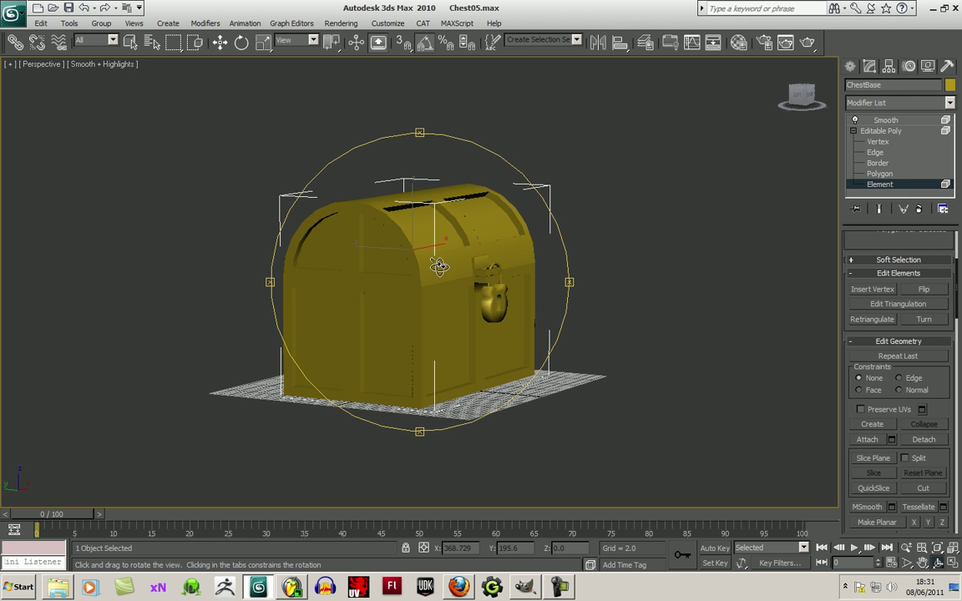
right_click(405, 299)
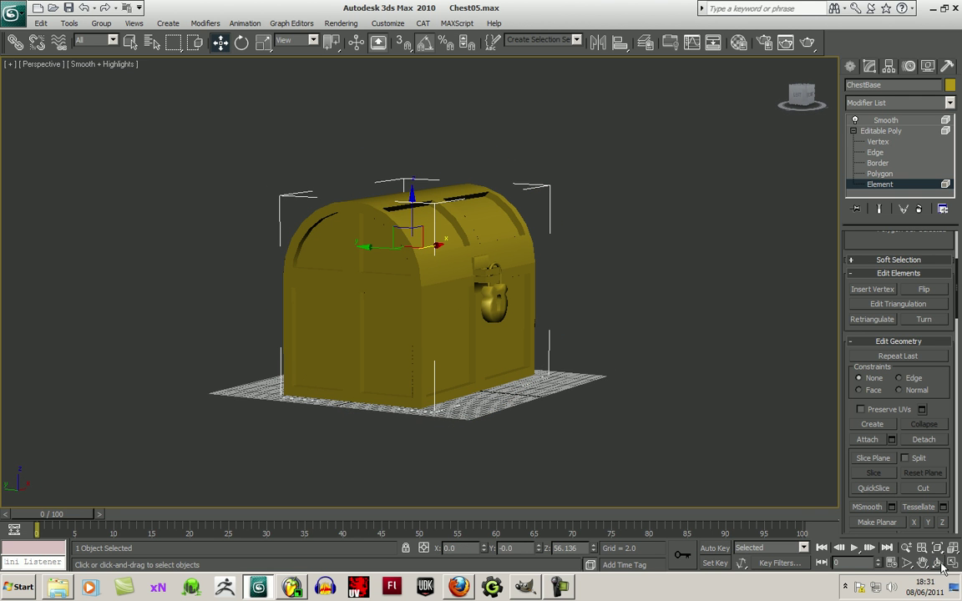
key("ctrl+r")
left_click_drag(397, 304, 463, 276)
left_click(242, 42)
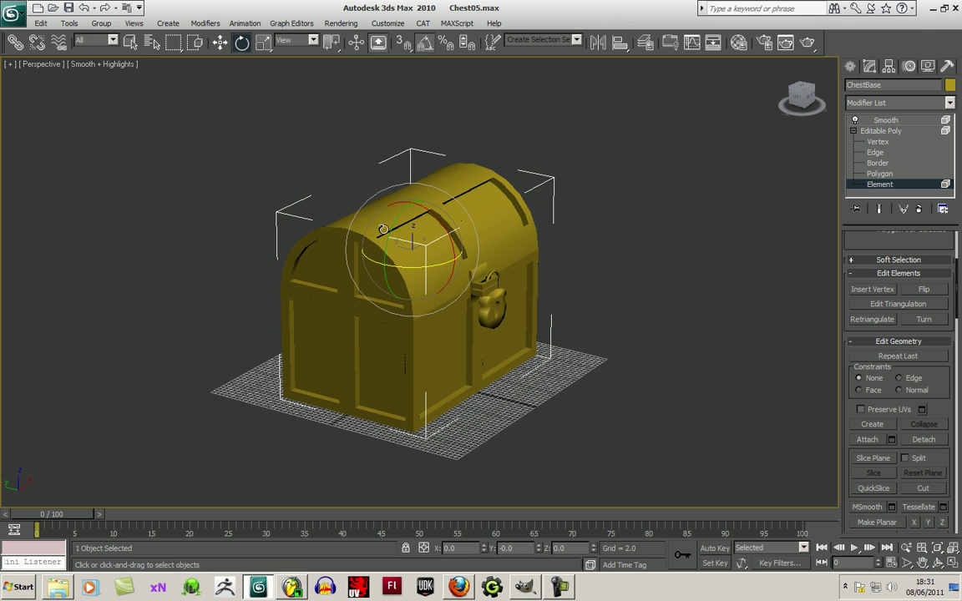
left_click_drag(389, 231, 407, 185)
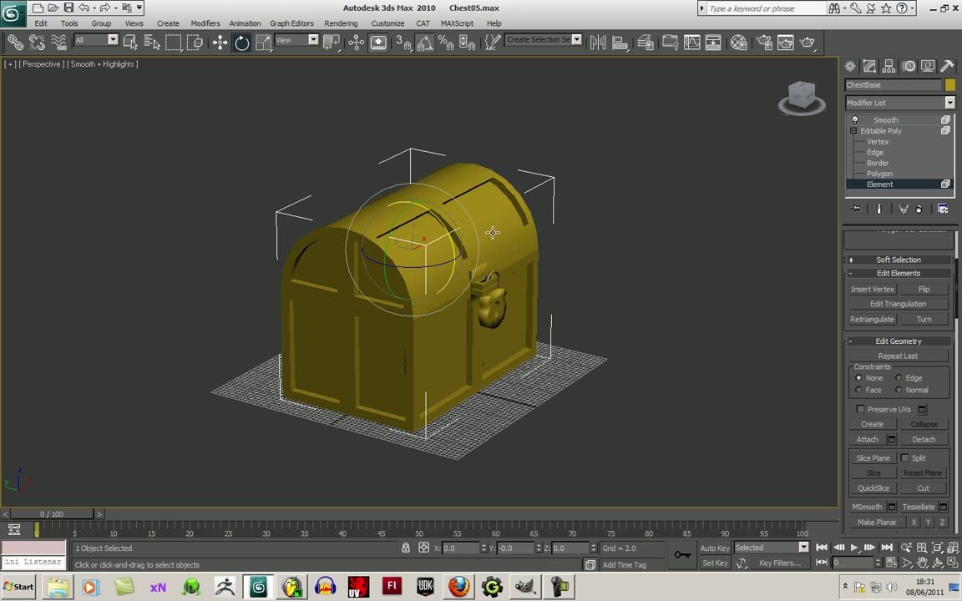
left_click(656, 224)
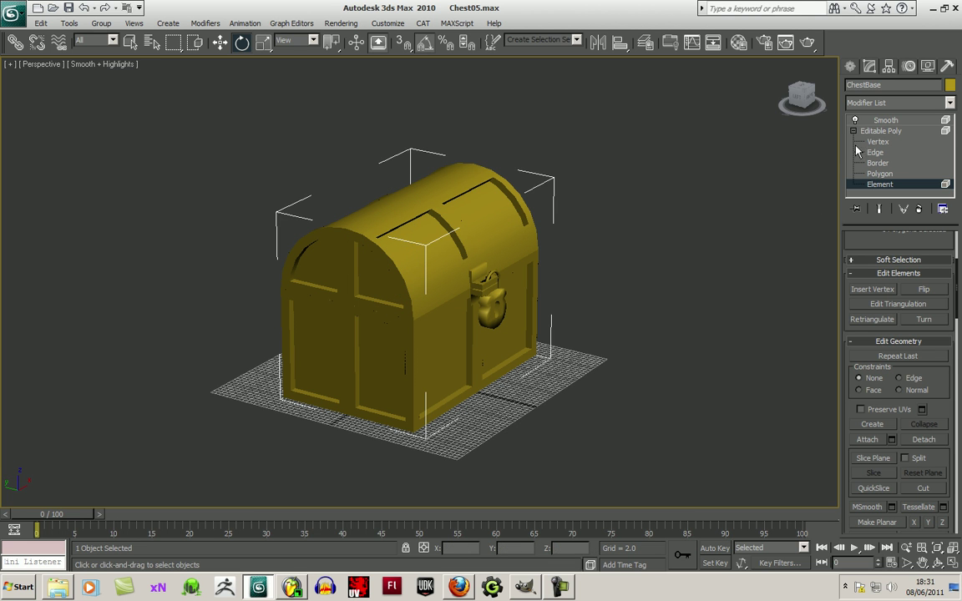
left_click(880, 131)
left_click_drag(457, 388, 371, 330)
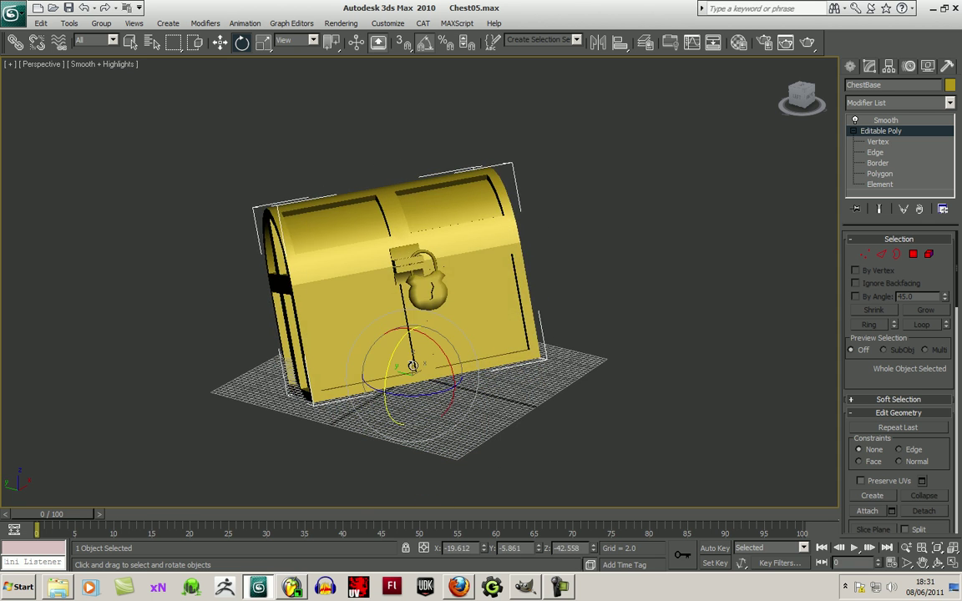
right_click(371, 330)
middle_click_drag(805, 217, 765, 211)
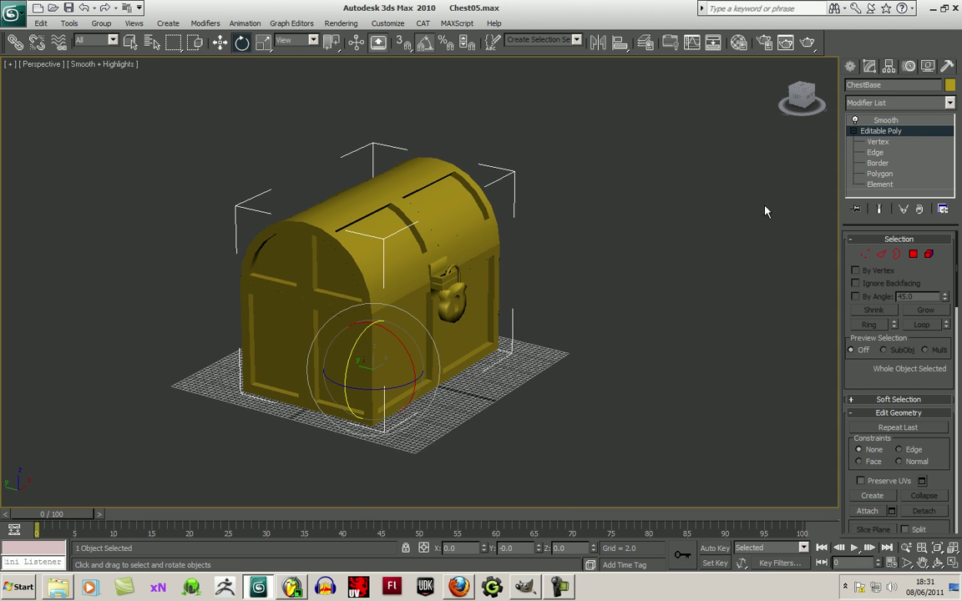
- Collapse the Smooth modifier into the Editable Poly and save the scene as Chest06.max
left_click(881, 121)
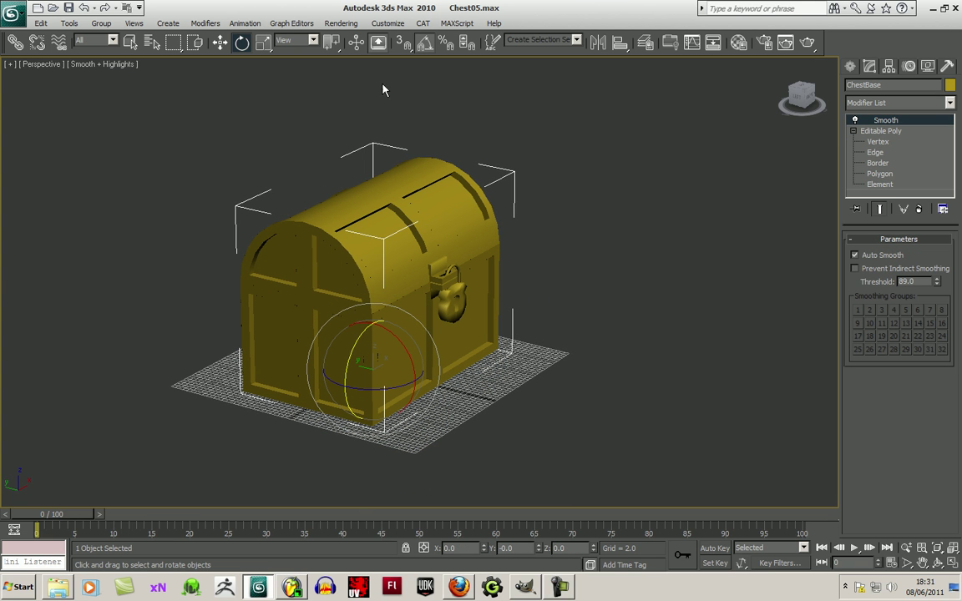
right_click(887, 121)
left_click(872, 218)
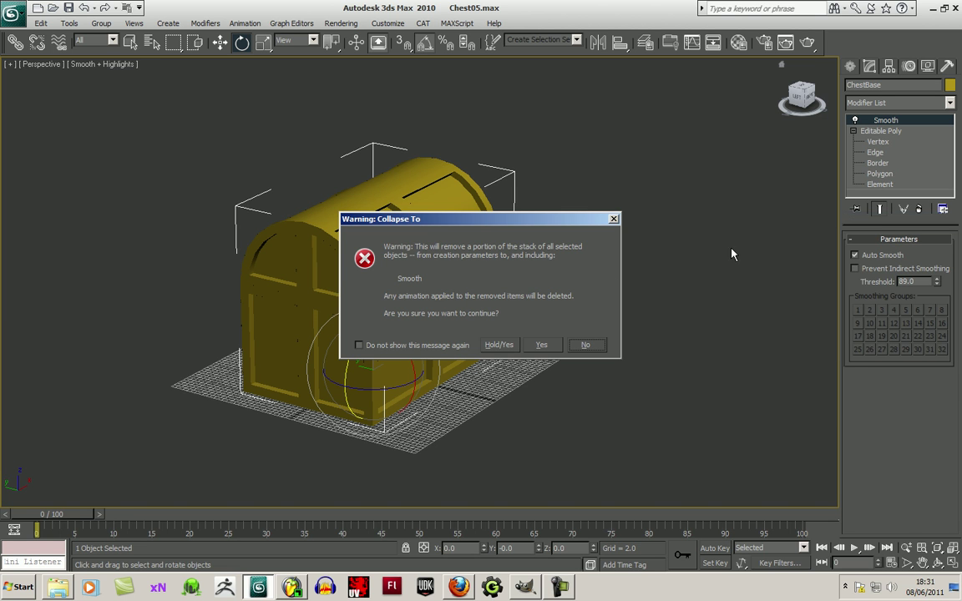
left_click(540, 345)
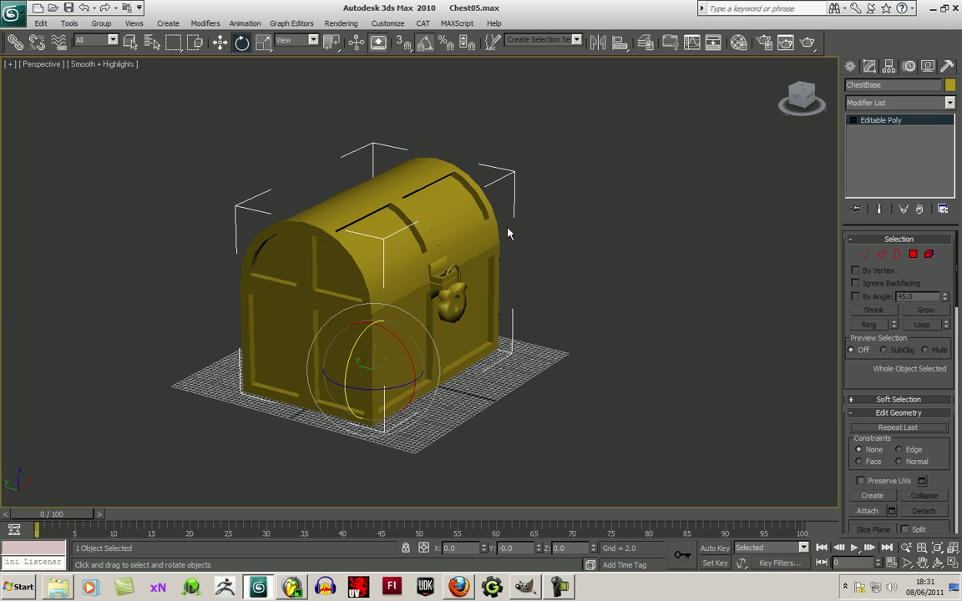
left_click(221, 43)
left_click(69, 8)
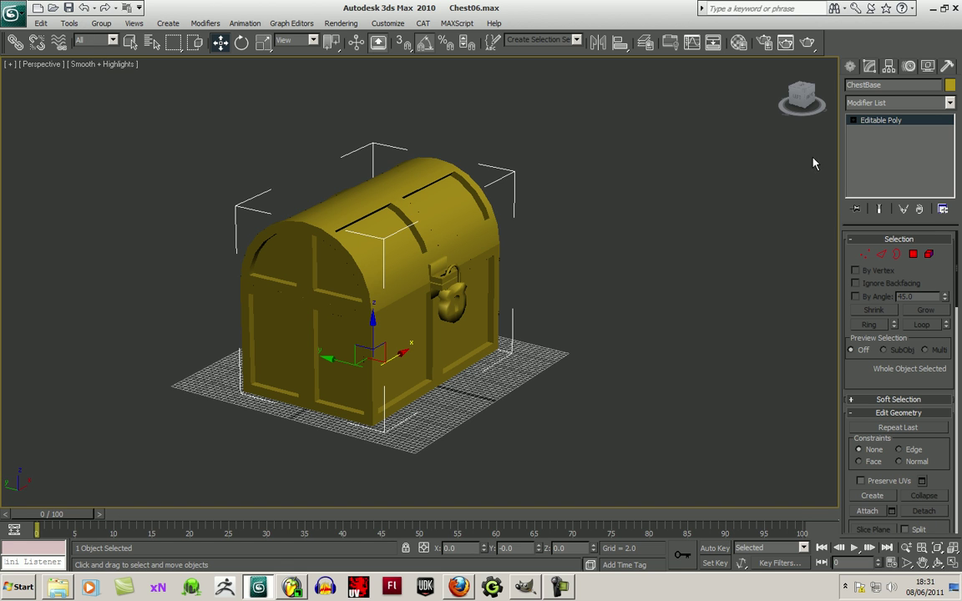
- Apply an Unwrap UVW modifier to the combined chest
middle_click_drag(825, 178, 642, 297, "alt")
scroll(617, 256, "up", 4)
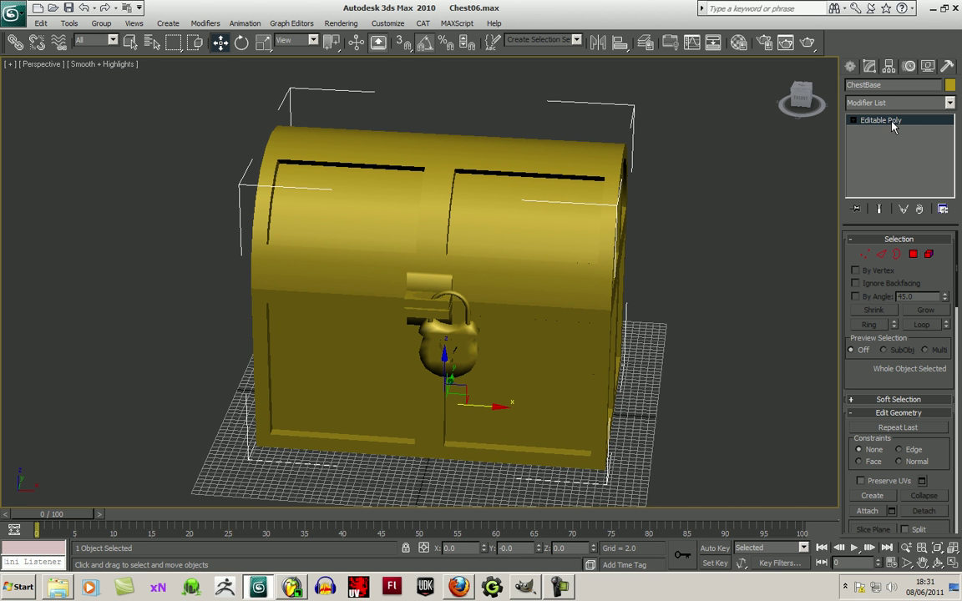
left_click(854, 121)
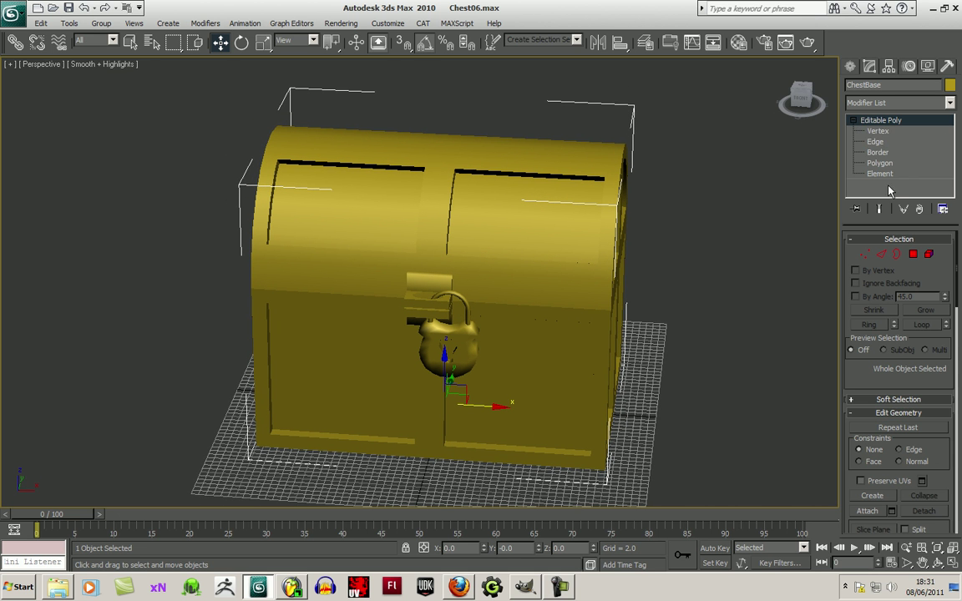
left_click(950, 103)
scroll(942, 377, "down", 10)
scroll(942, 378, "down", 2)
left_click(904, 458)
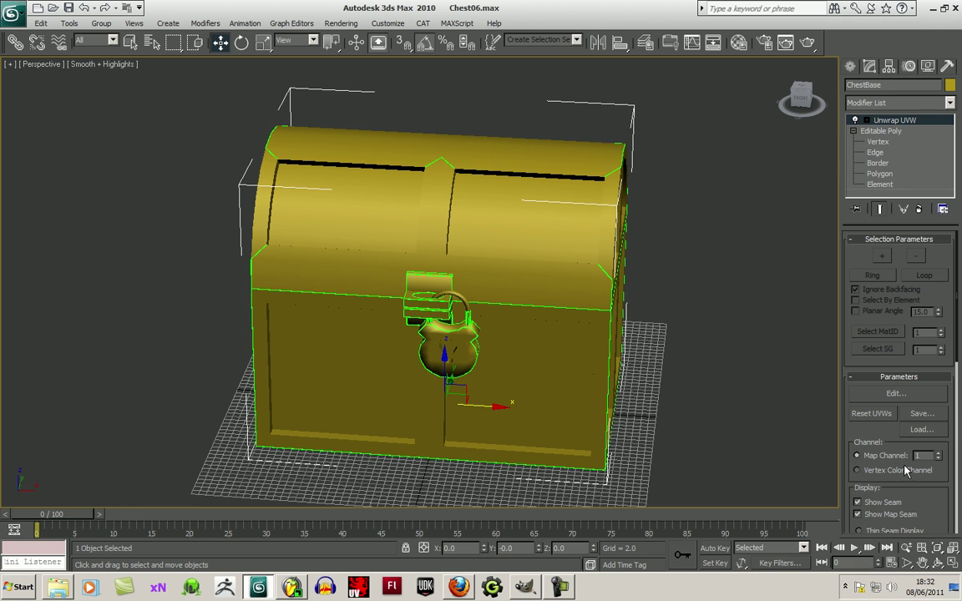
- Open the UV editor and select all the chest's UV faces in Face mode with Select Element enabled
left_click(895, 397)
scroll(369, 182, "down", 4)
middle_click_drag(466, 184, 489, 198)
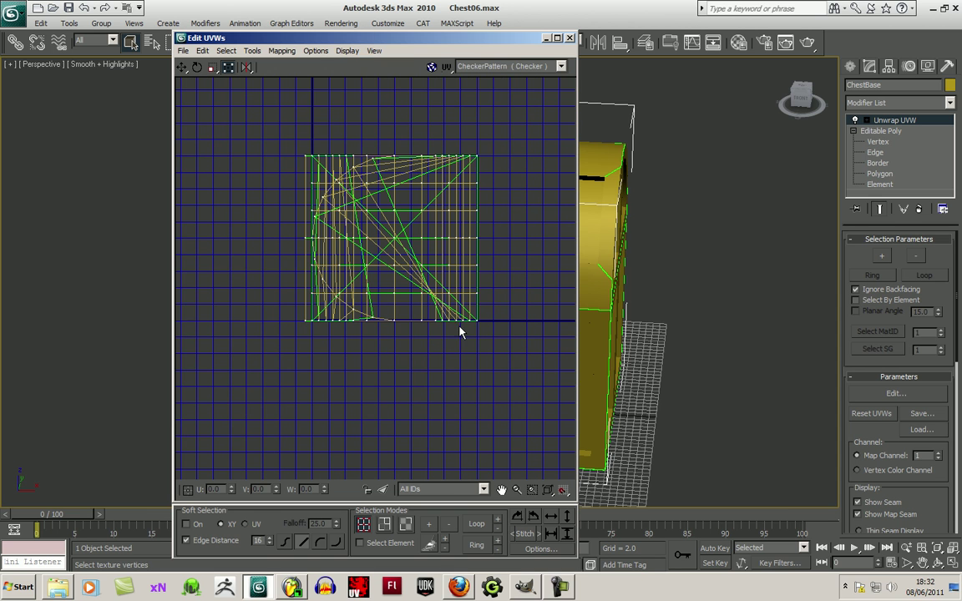
left_click(360, 544)
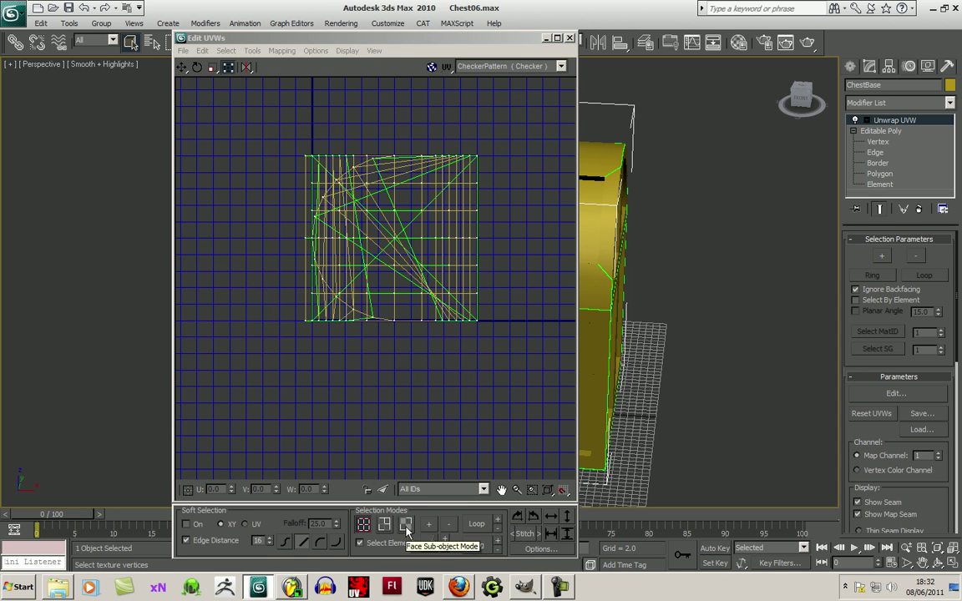
left_click(406, 525)
left_click_drag(280, 134, 514, 355)
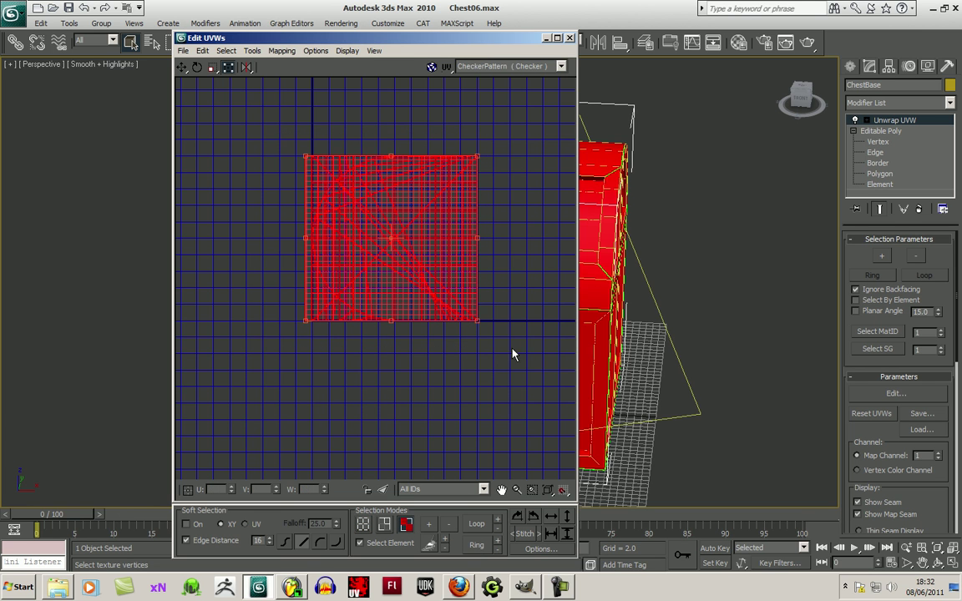
- Pack the selected UVs with Recursive Packing, 0.02 spacing and Normalize Clusters on, and clear the selection
left_click(281, 51)
mouse_move(252, 53)
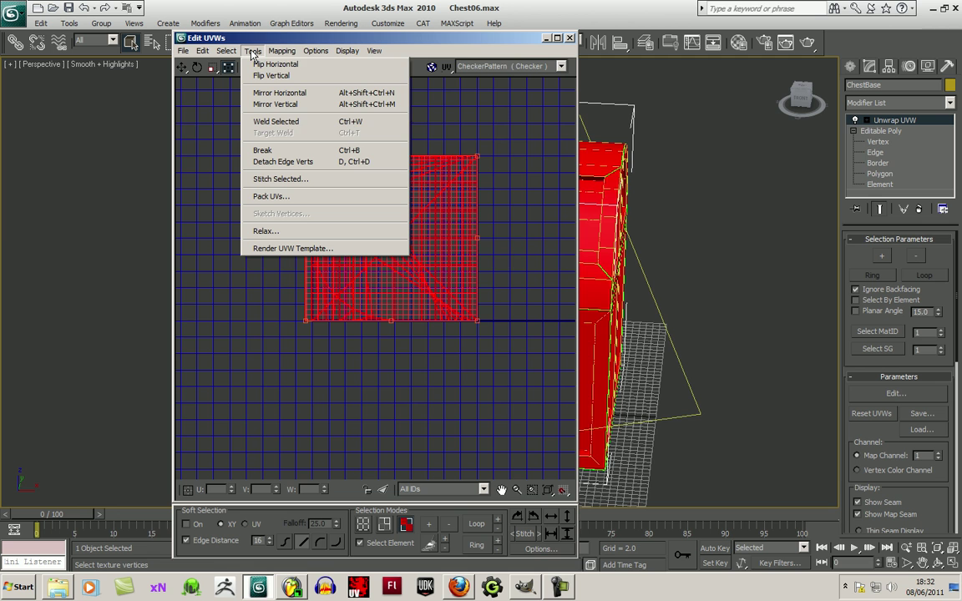
left_click(287, 197)
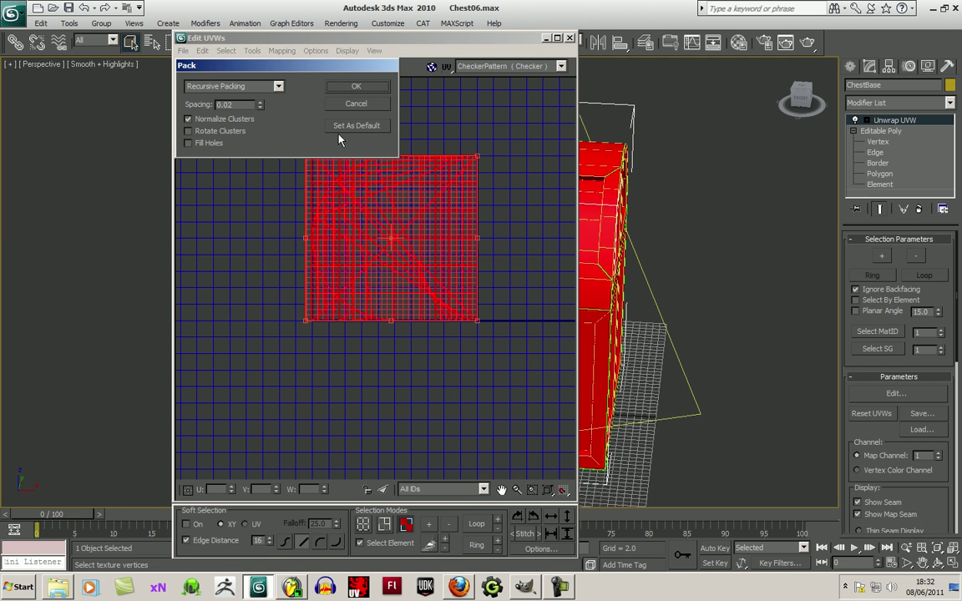
left_click(354, 87)
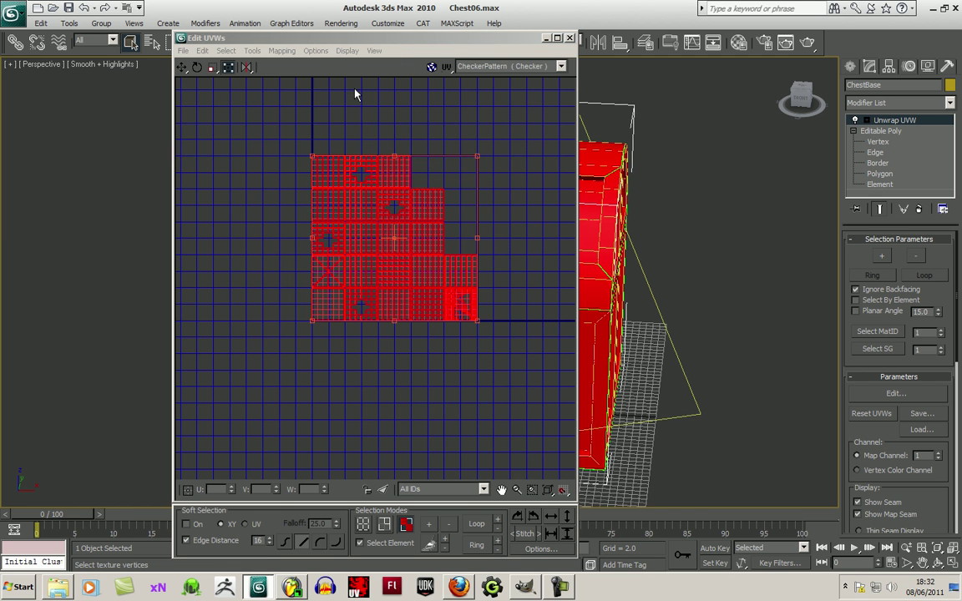
left_click(443, 376)
- Separate the lid's tangled UV cluster from the packed block by moving it below the UV square
scroll(444, 376, "up", 5)
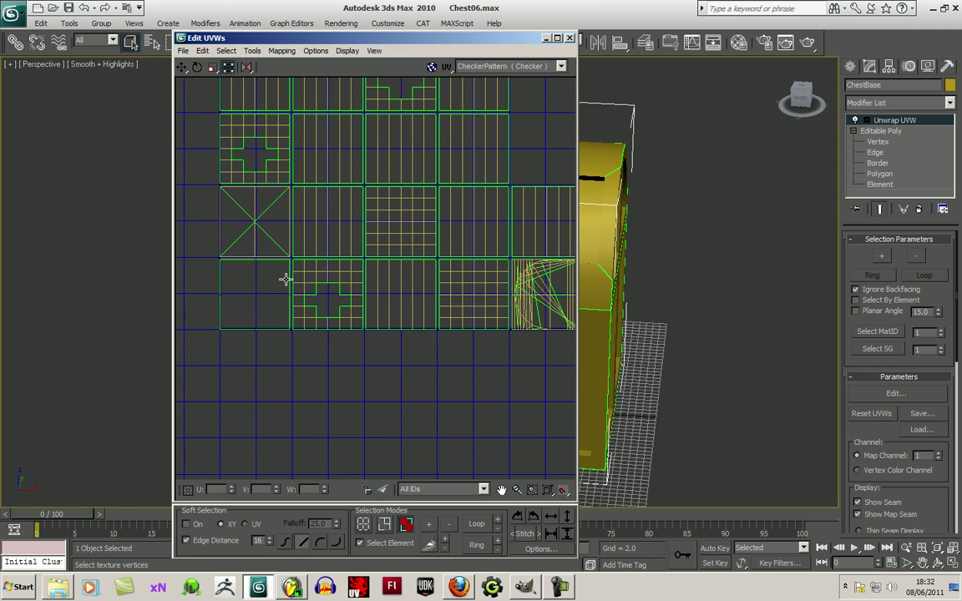
middle_click_drag(372, 234, 327, 316)
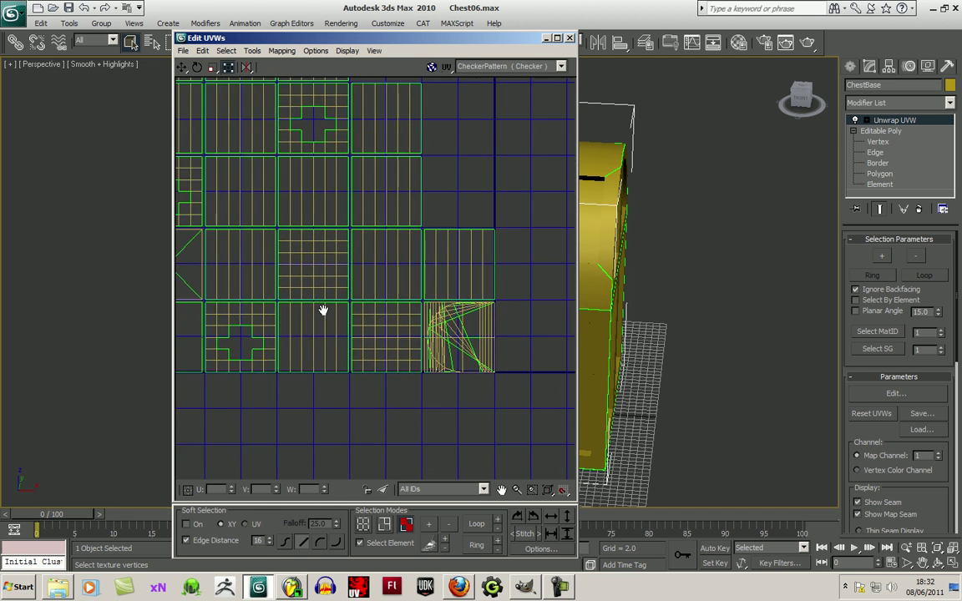
scroll(382, 312, "down", 2)
scroll(394, 354, "up", 3)
scroll(467, 360, "up", 3)
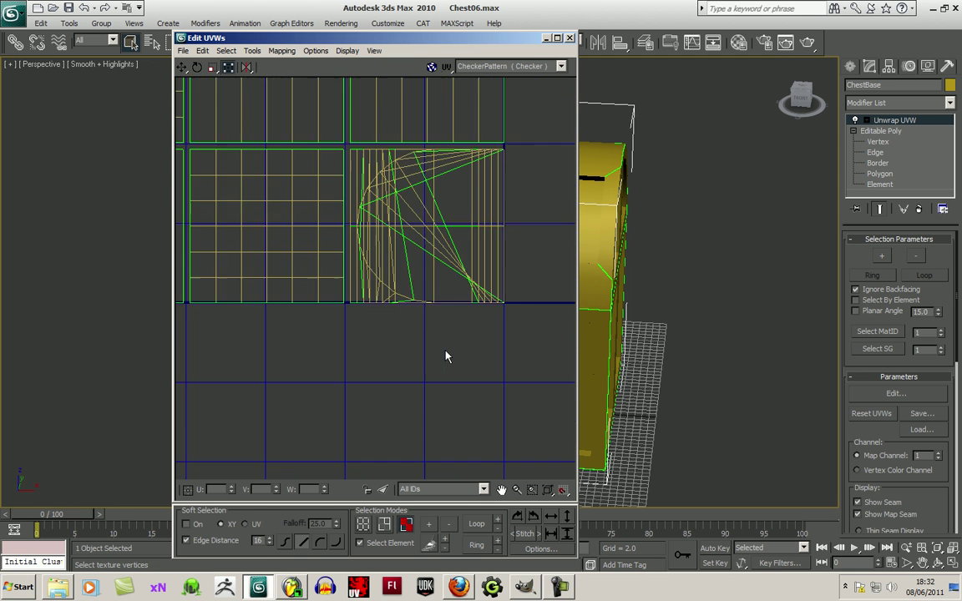
left_click_drag(464, 327, 292, 155)
scroll(412, 322, "down", 3)
left_click_drag(389, 284, 350, 422)
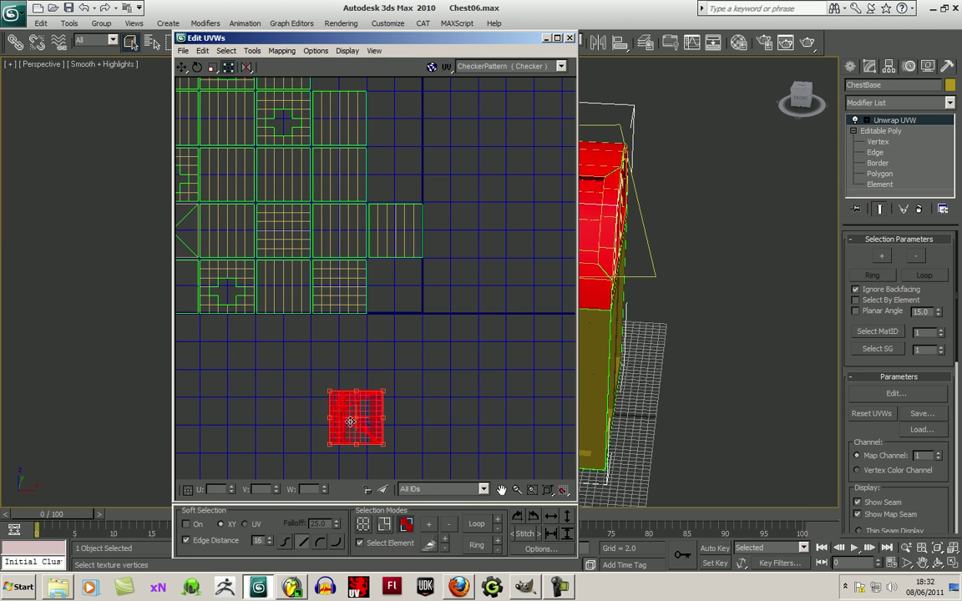
left_click(375, 343)
- Move all the remaining packed UV clusters out of the UV square, to its right side
scroll(416, 365, "down", 2)
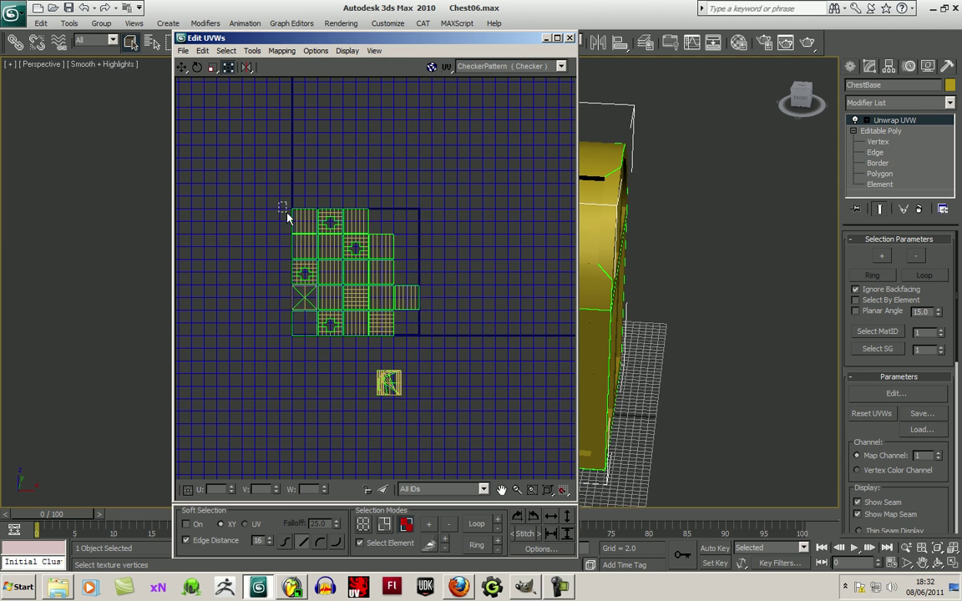
left_click_drag(279, 202, 450, 359)
left_click_drag(353, 309, 517, 306)
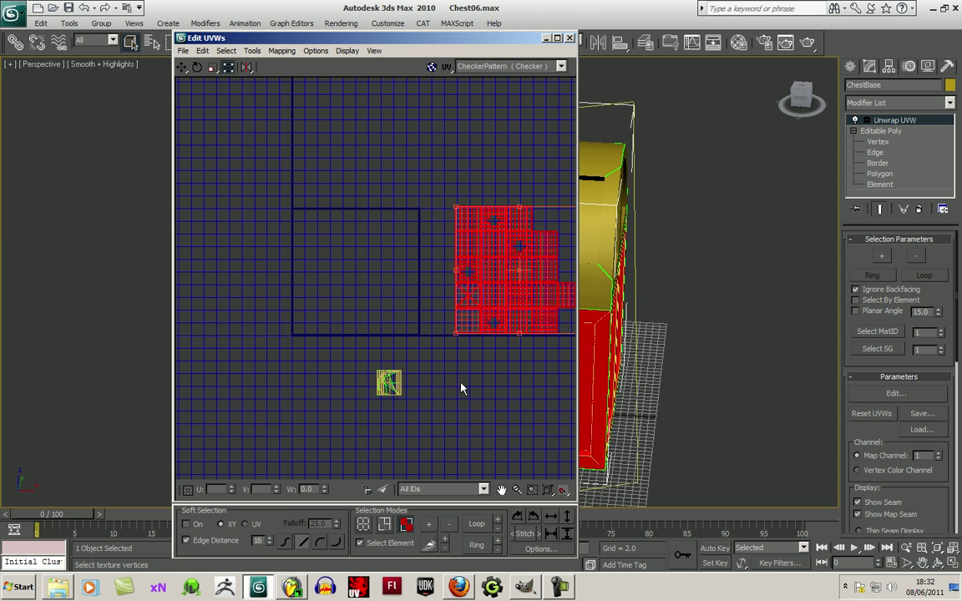
- Move the lid's UV cluster from below the UV square to just outside its left edge
left_click(415, 343)
left_click(390, 385)
left_click_drag(390, 385, 262, 233)
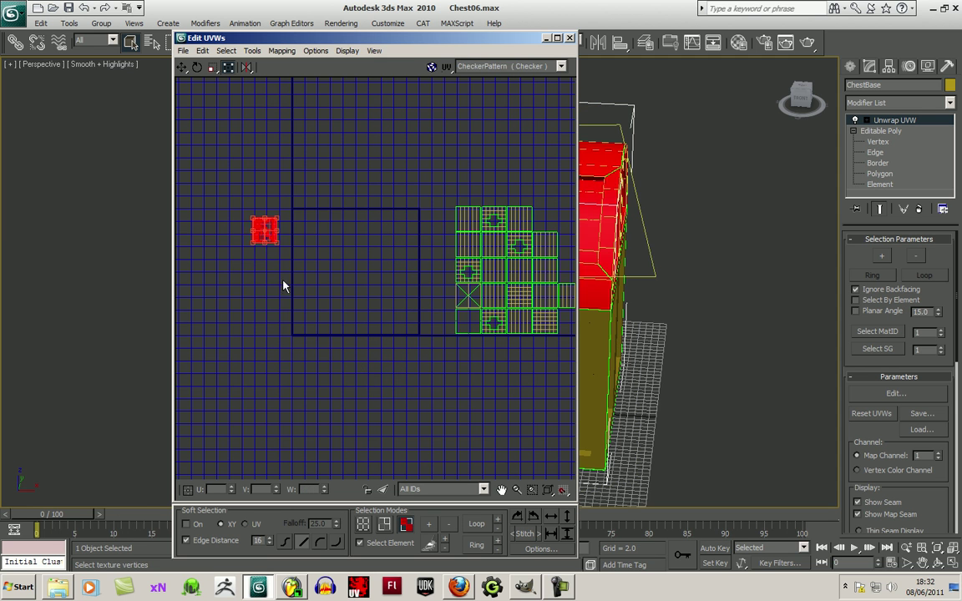
- Examine the lid's tangled UV cluster beside the UV square against the selected lid faces on the chest model
scroll(280, 267, "up", 2)
left_click(266, 281)
scroll(267, 272, "up", 1)
middle_click_drag(268, 273, 275, 295)
left_click(274, 224)
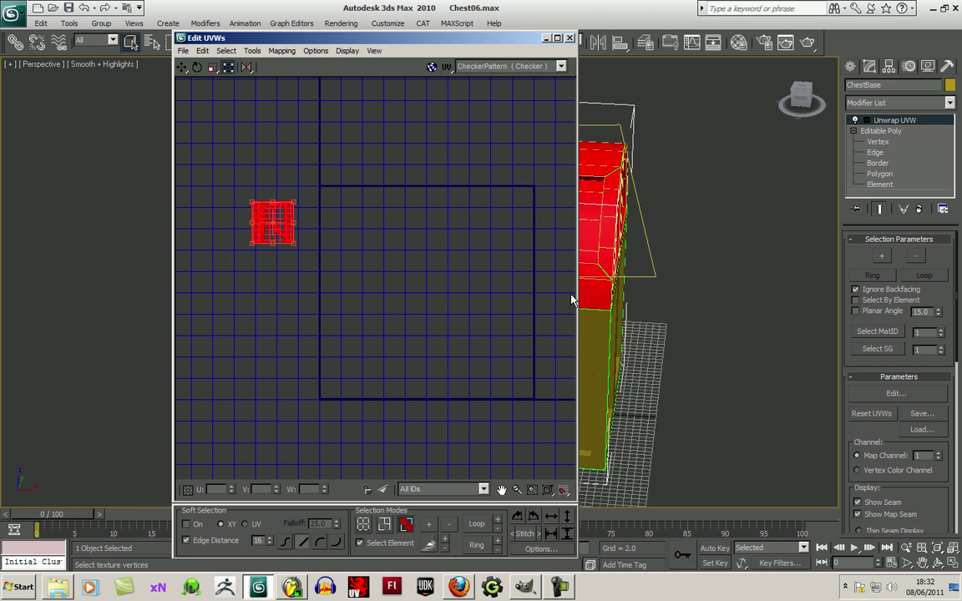
left_click_drag(428, 45, 225, 52)
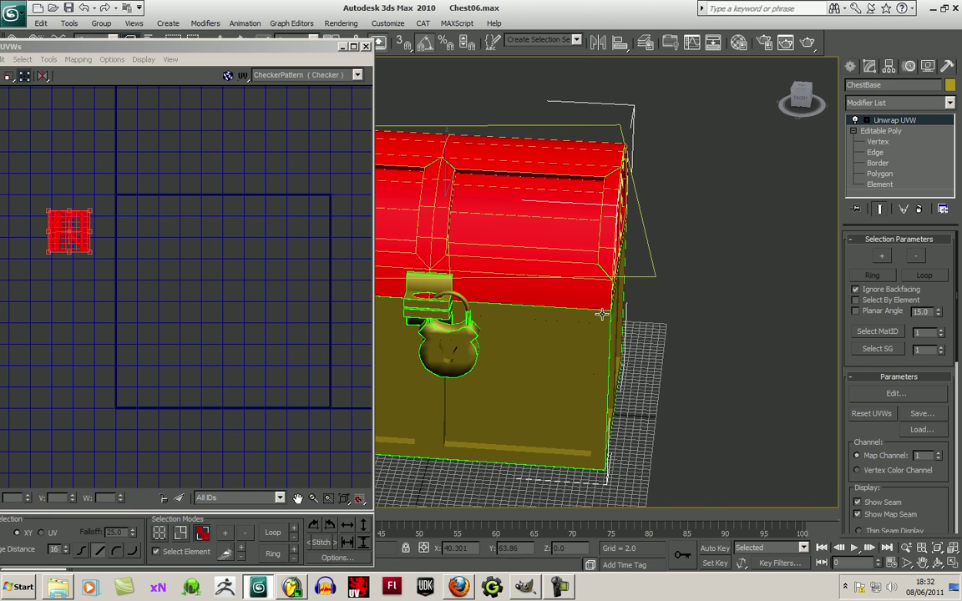
middle_click_drag(290, 318, 371, 328)
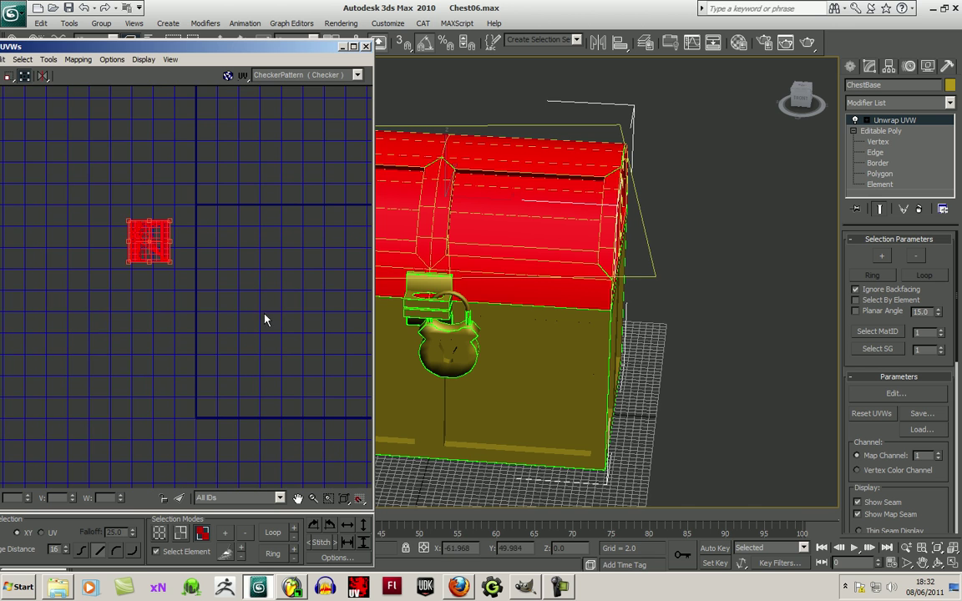
left_click(113, 60)
left_click(112, 62)
mouse_move(139, 312)
middle_mouse_down()
mouse_move(157, 320)
mouse_move(128, 326)
middle_mouse_up()
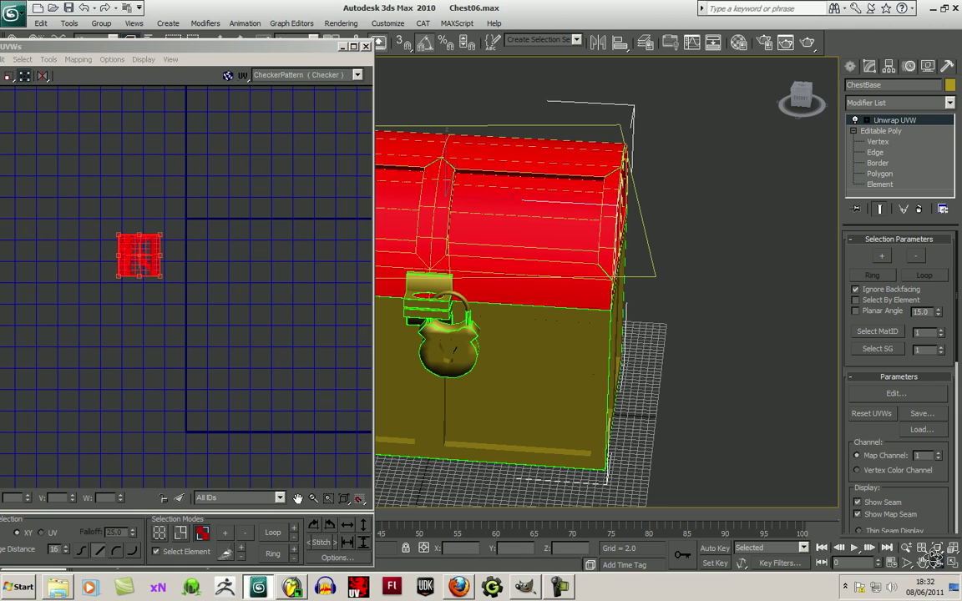
middle_click_drag(447, 276, 548, 264, "alt")
left_click_drag(221, 46, 247, 115)
left_click(892, 189)
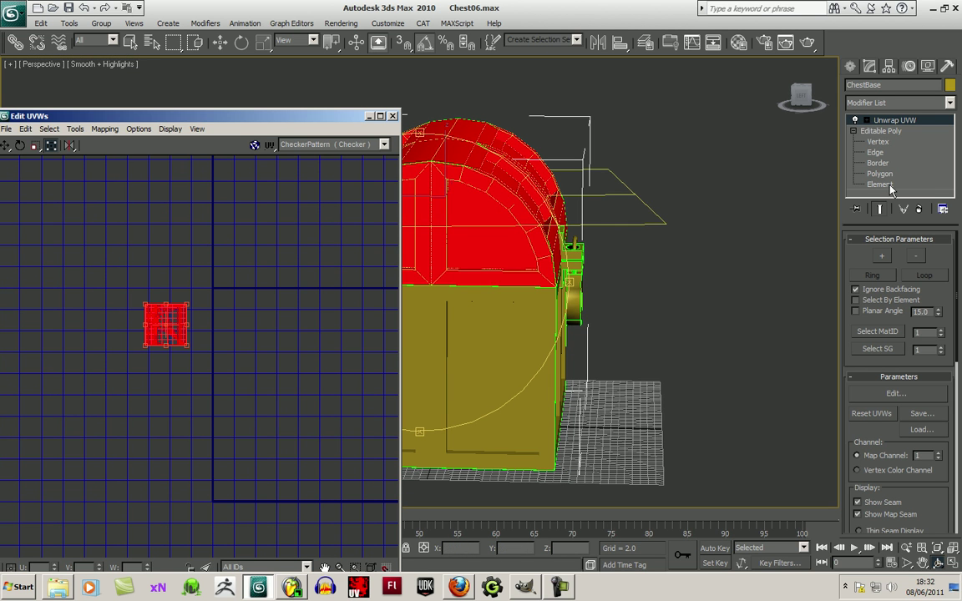
left_click(584, 335)
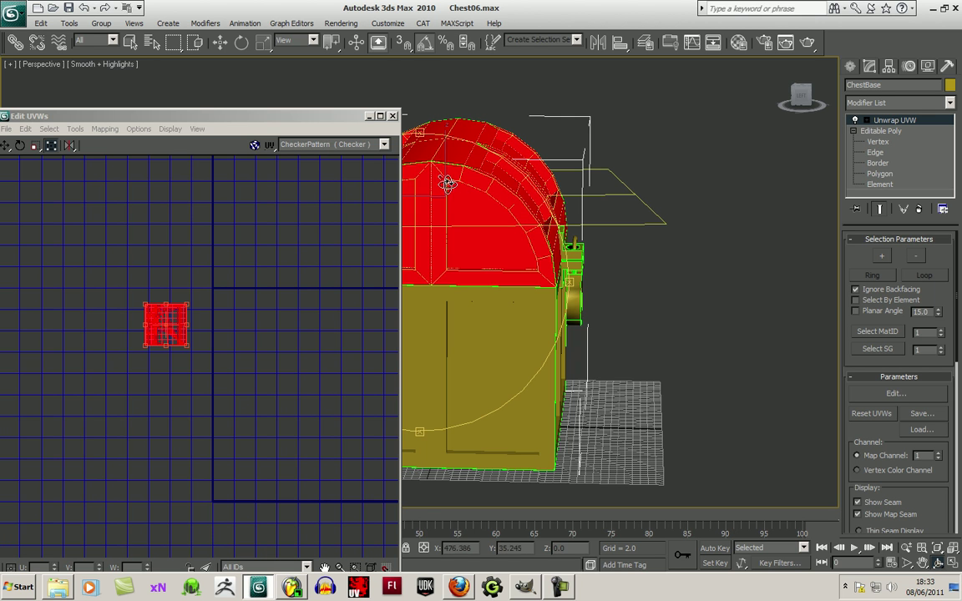
- Close the UV editor and collapse the Unwrap UVW modifier into the chest's editable poly
left_click(392, 117)
right_click(882, 123)
left_click(877, 216)
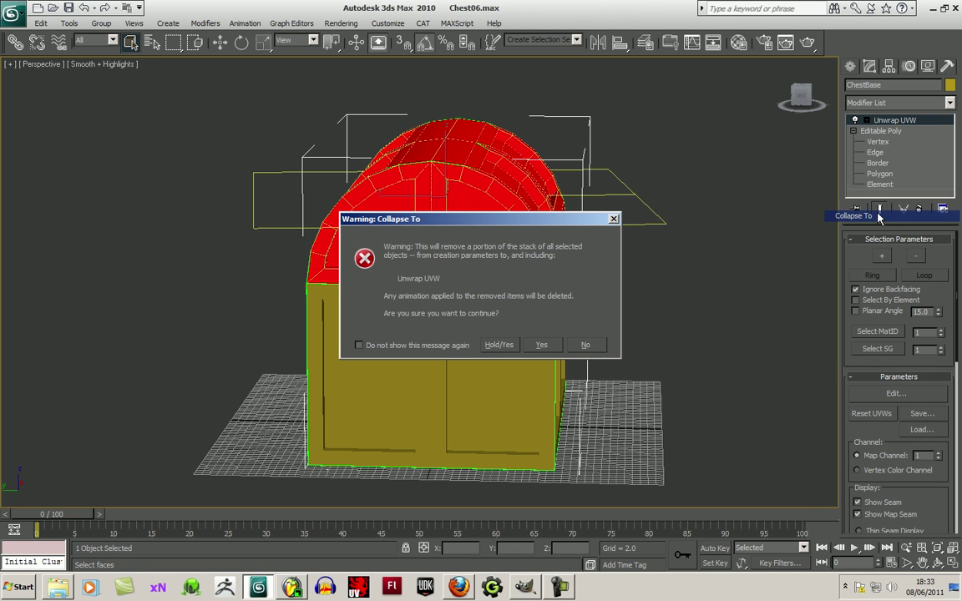
left_click(540, 345)
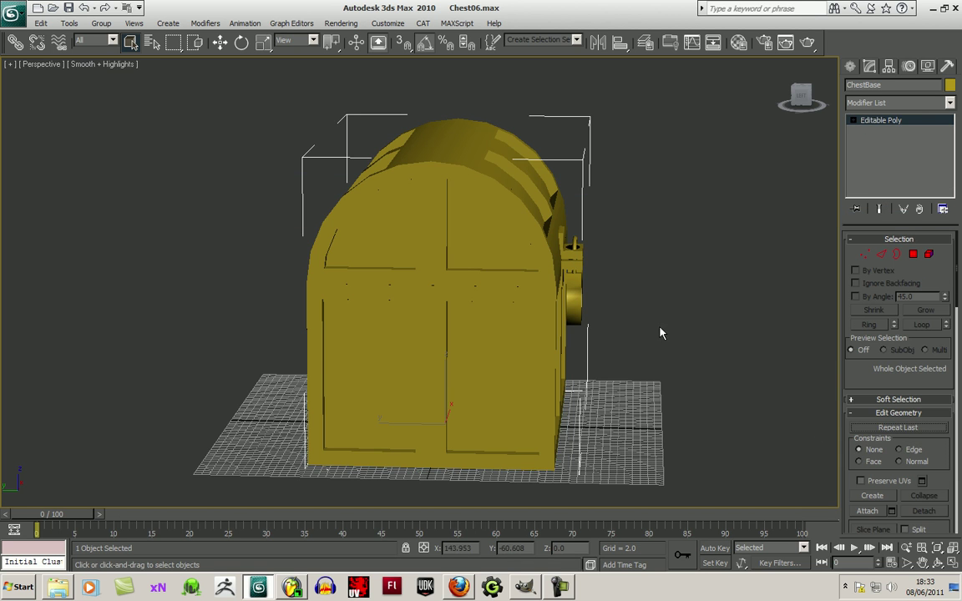
- Apply a UVW Map modifier to only the lid, using the chest's Element sub-object level
key("ctrl+r")
mouse_move(430, 278)
left_mouse_down()
mouse_move(444, 316)
mouse_move(425, 258)
mouse_move(416, 262)
mouse_move(462, 282)
mouse_move(431, 281)
mouse_move(407, 244)
mouse_move(443, 272)
left_mouse_up()
left_click(220, 41)
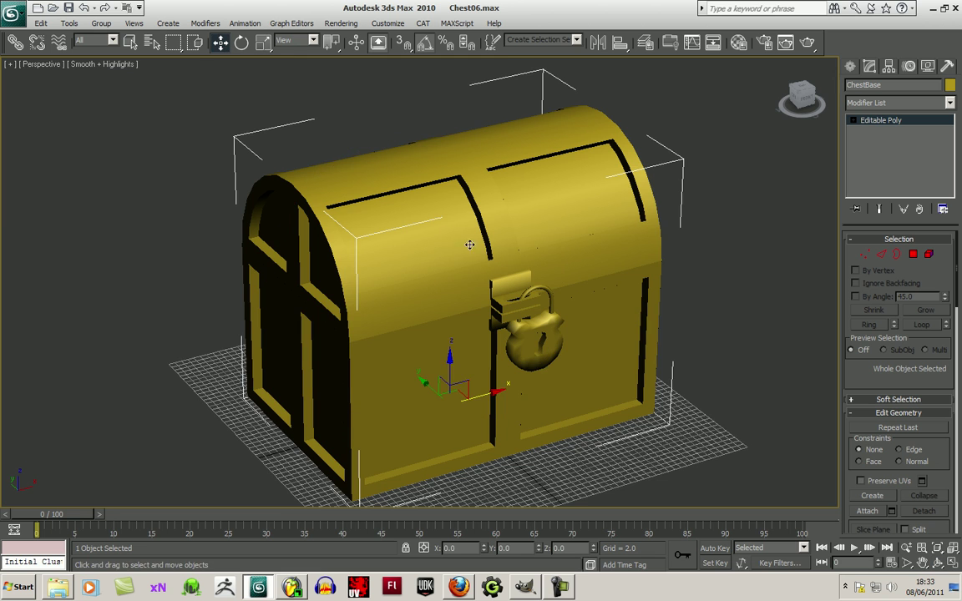
middle_click_drag(577, 234, 615, 246)
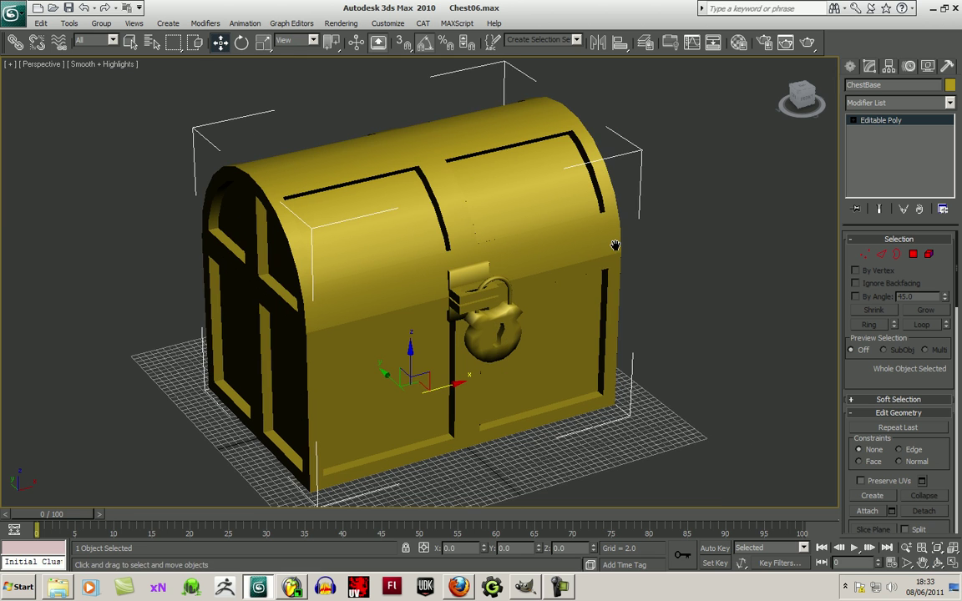
left_click(929, 255)
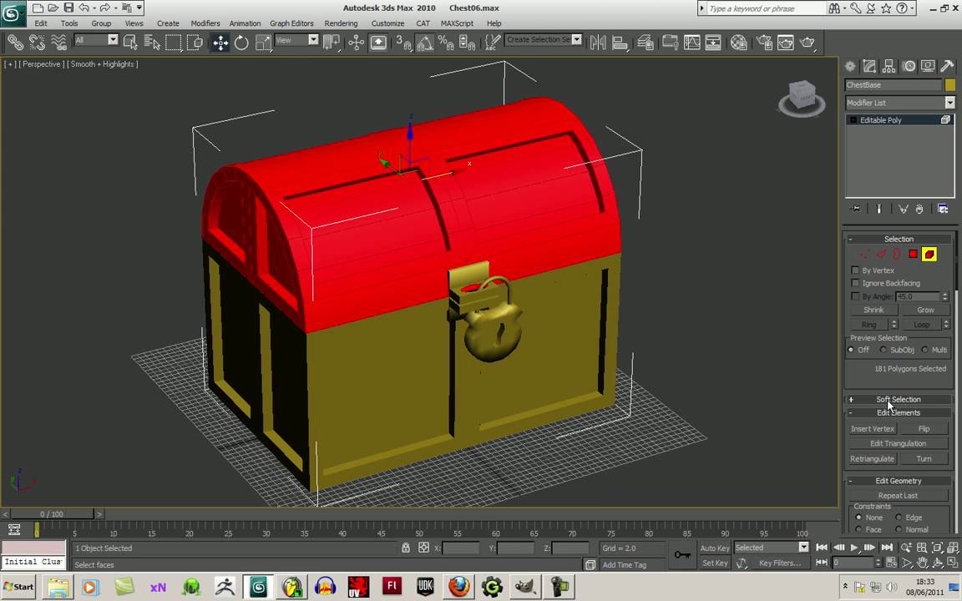
left_click(853, 120)
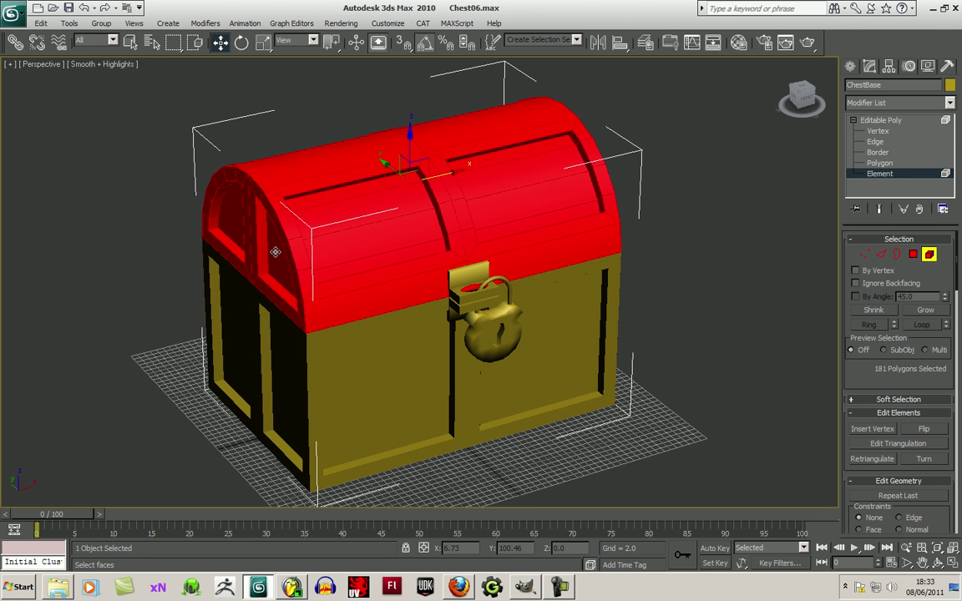
left_click(952, 105)
left_click_drag(952, 144, 958, 410)
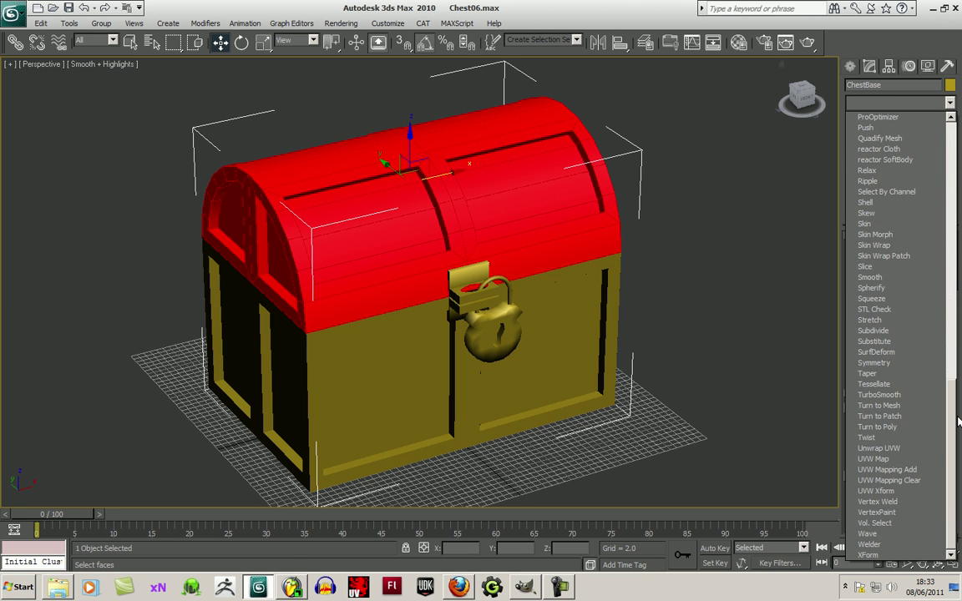
left_click(915, 460)
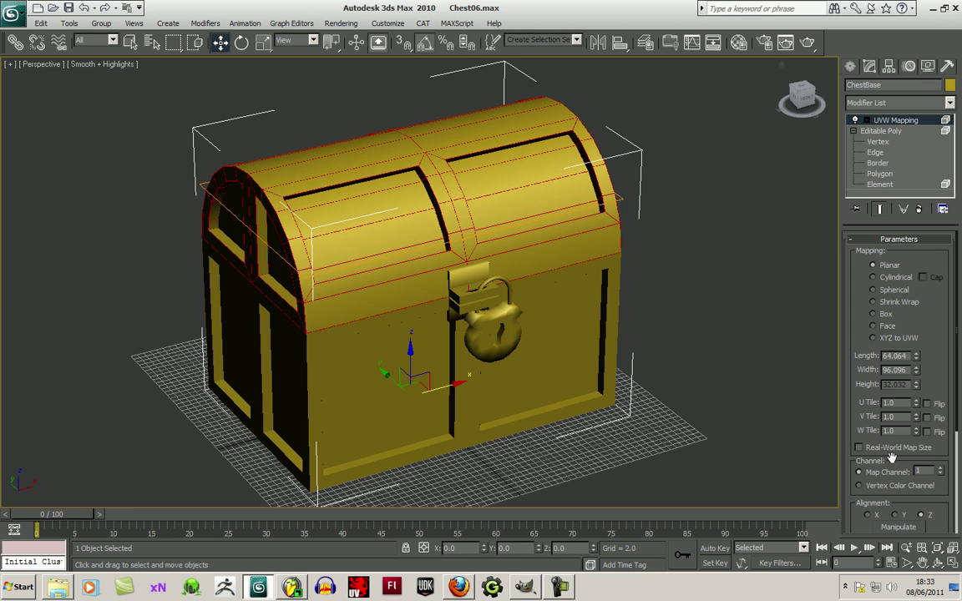
- Set the lid's mapping to Cylindrical, align it to the Y axis and fit it to the lid
left_click(873, 277)
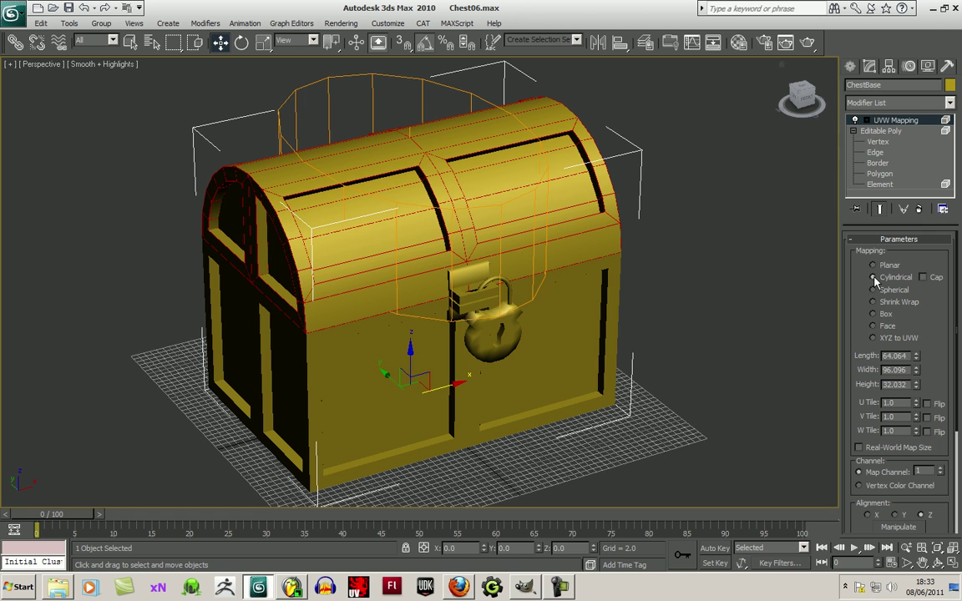
scroll(885, 442, "down", 3)
left_click(897, 439)
left_click(872, 468)
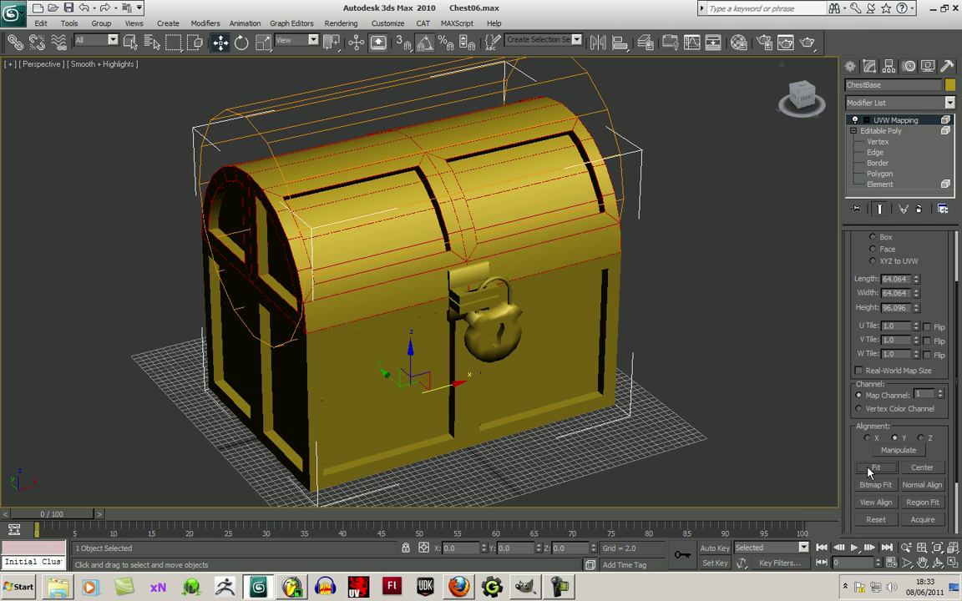
- Lower the cylindrical mapping gizmo to about Z 48.5 so its upper half follows the lid's curve
middle_click_drag(422, 327, 472, 335, "alt")
left_click(865, 121)
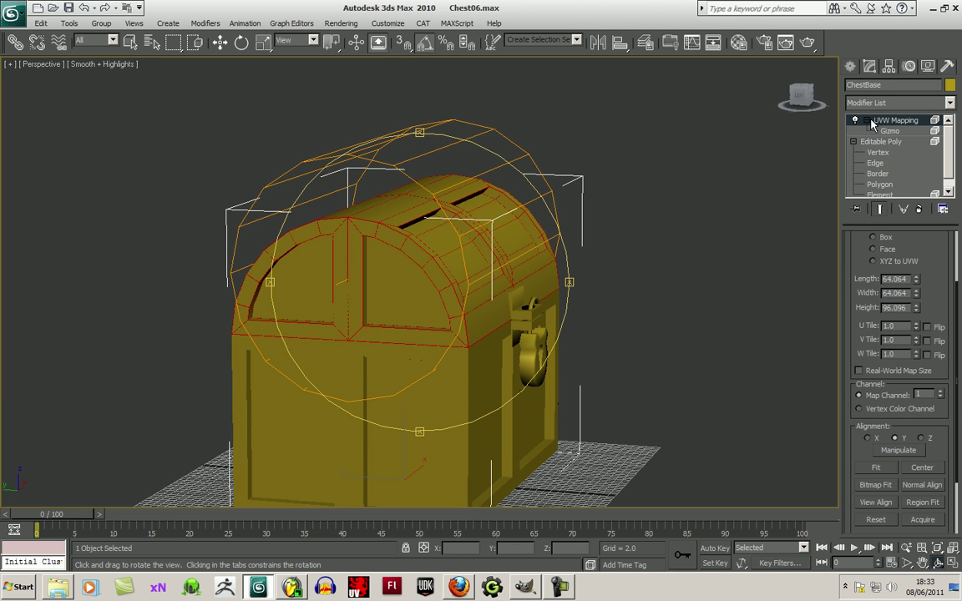
left_click(889, 132)
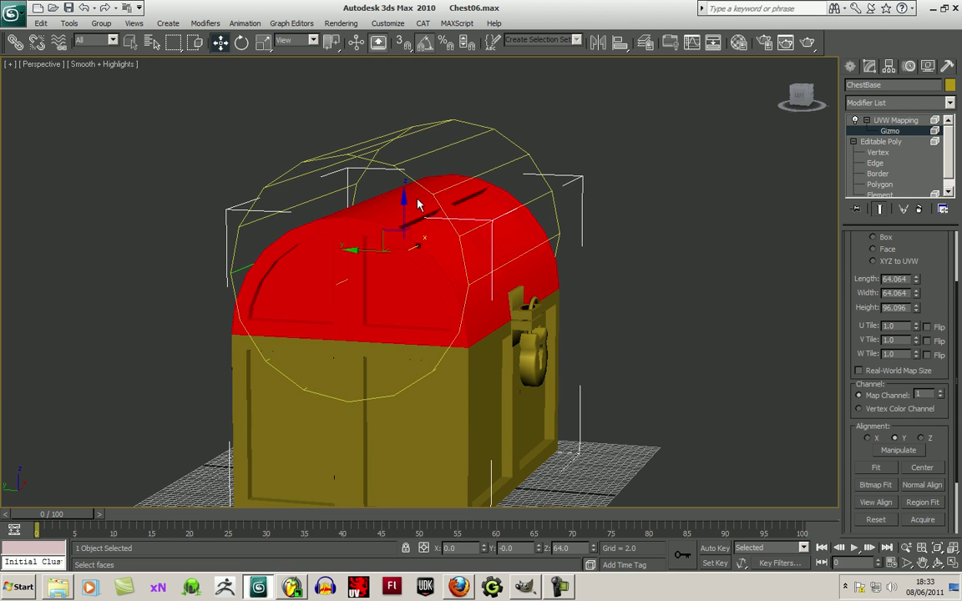
left_click_drag(405, 198, 412, 255)
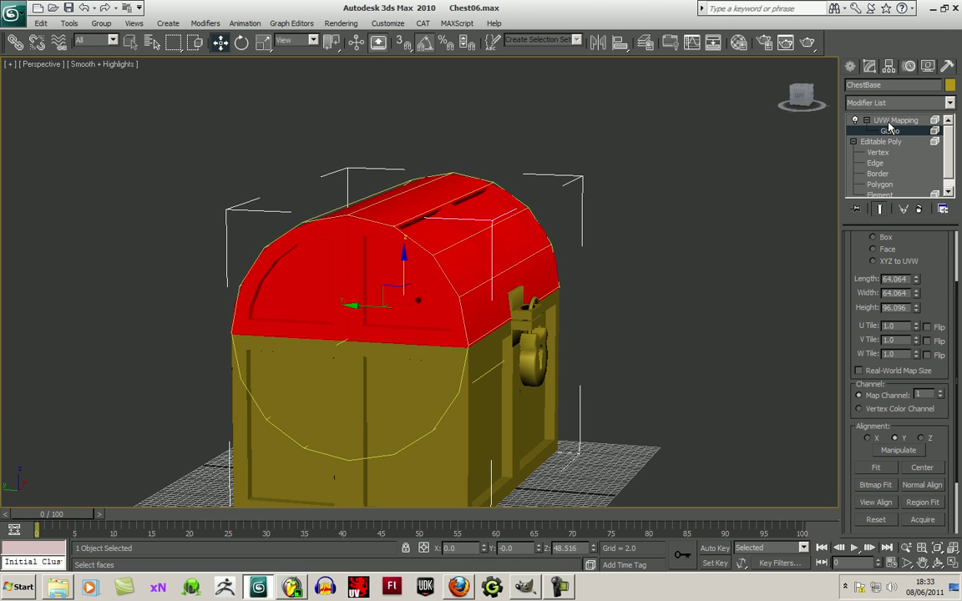
- Collapse the UVW Mapping modifier into the chest's editable poly
right_click(890, 123)
left_click(853, 218)
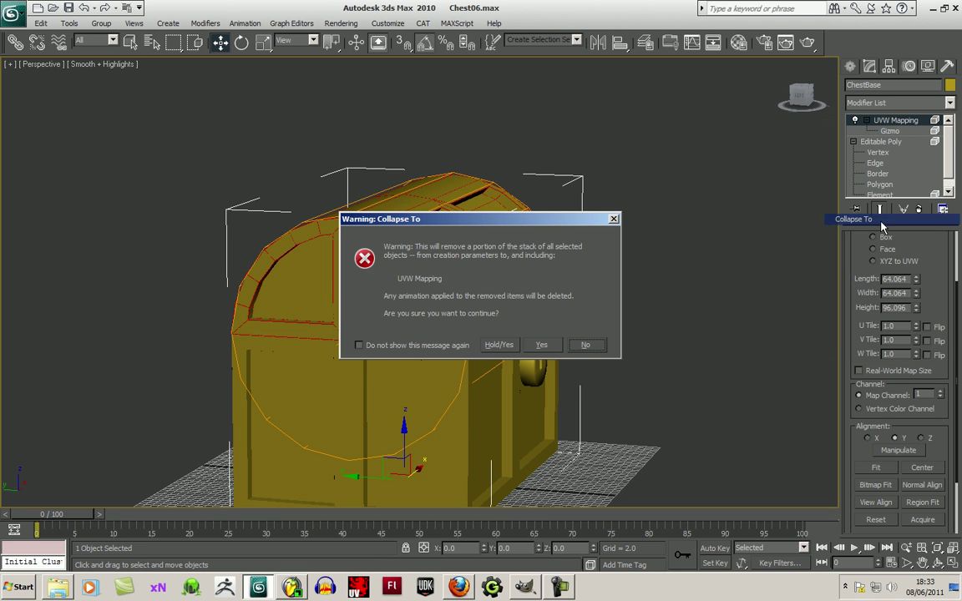
left_click(545, 344)
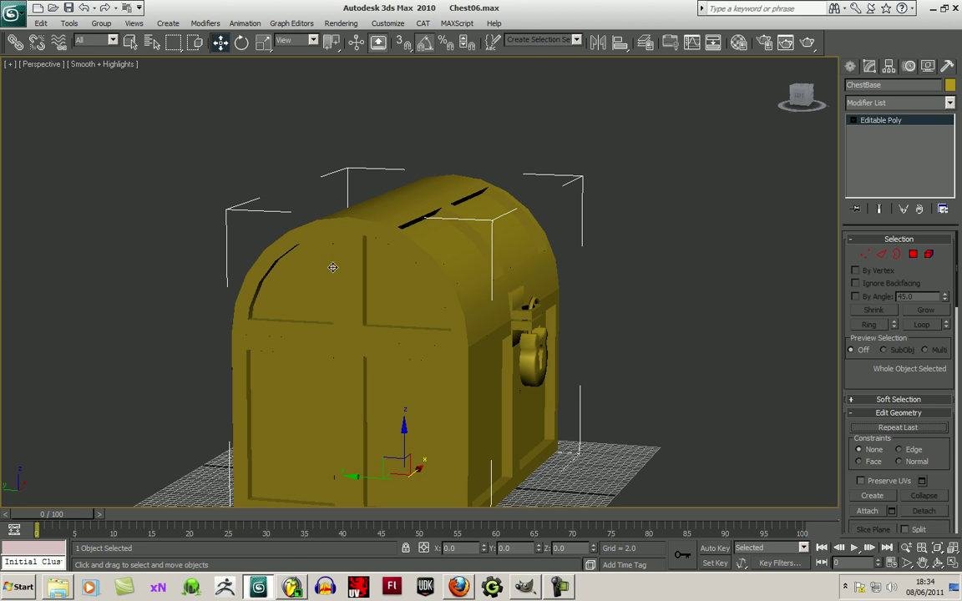
left_click(937, 561)
left_click_drag(436, 395, 367, 385)
left_click(221, 45)
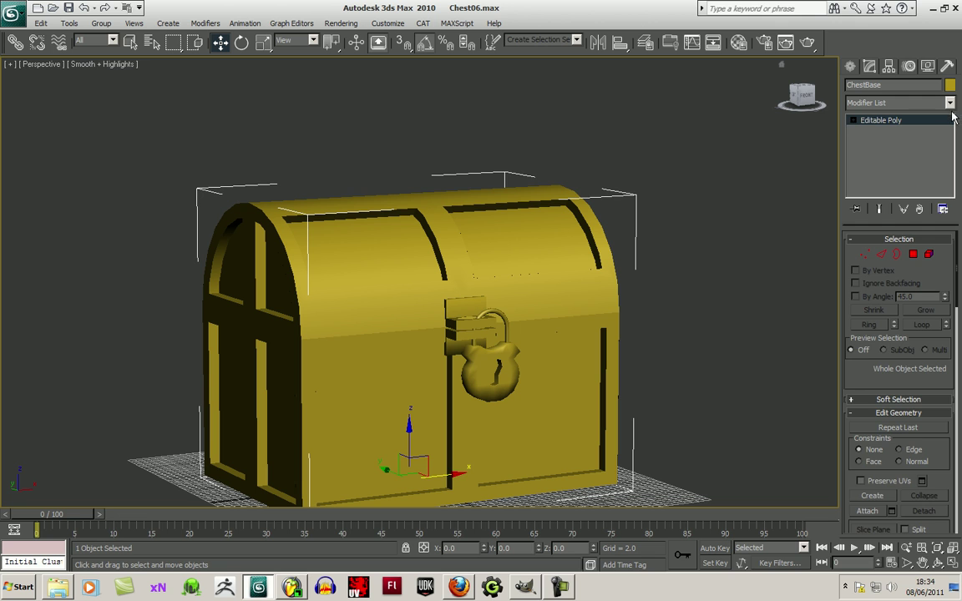
key("1")
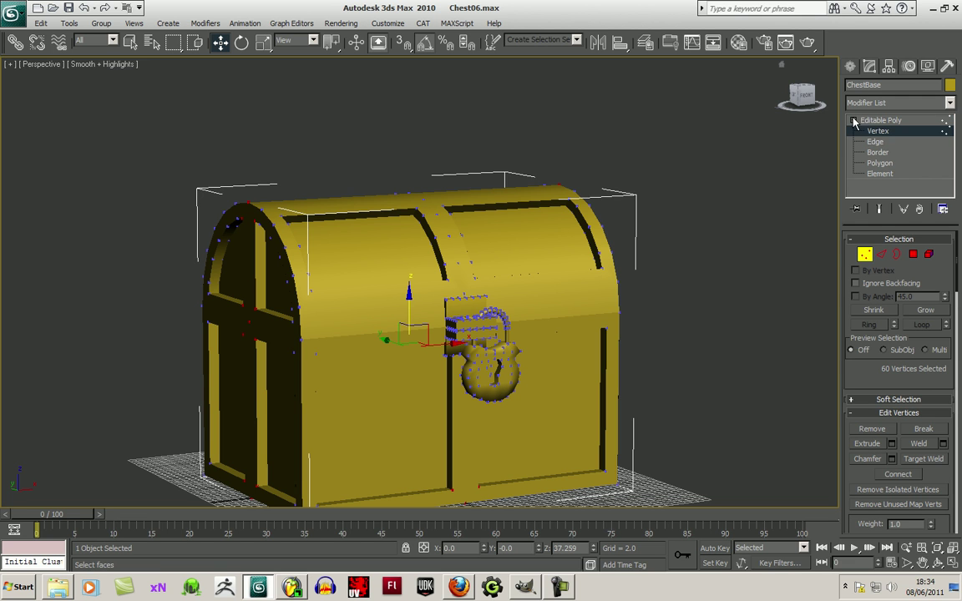
left_click(884, 122)
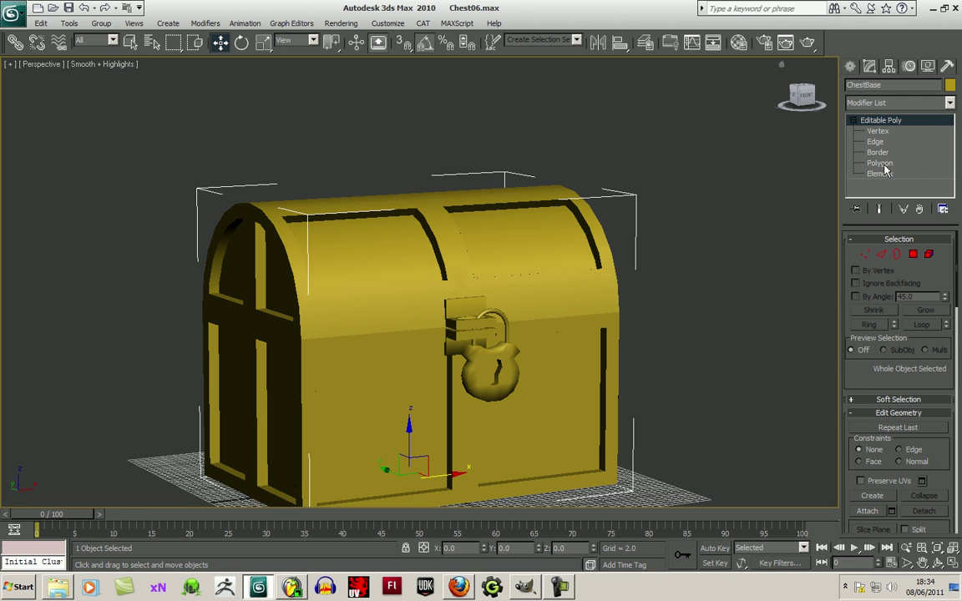
left_click(884, 175)
left_click(879, 163)
left_click(877, 142)
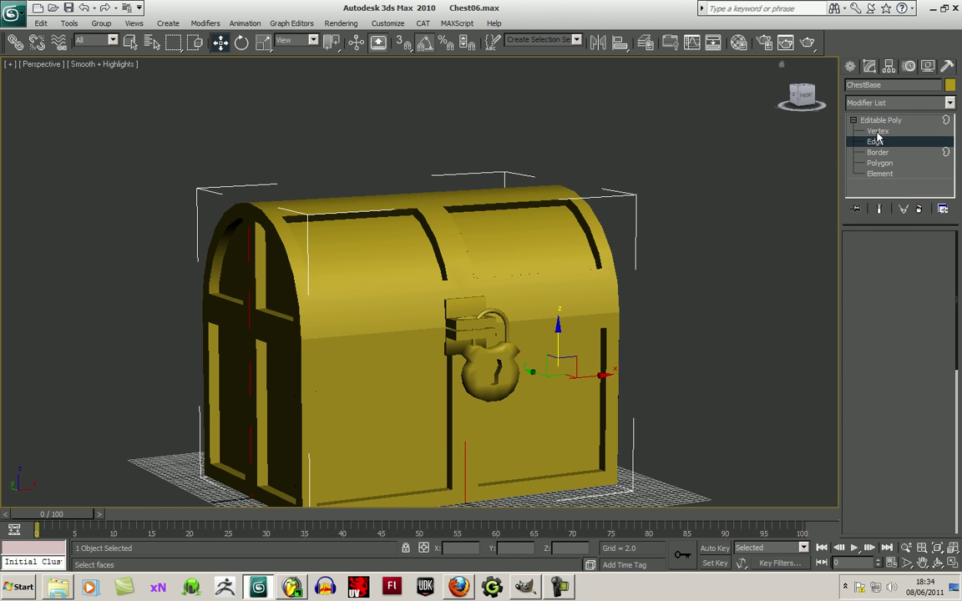
left_click(878, 132)
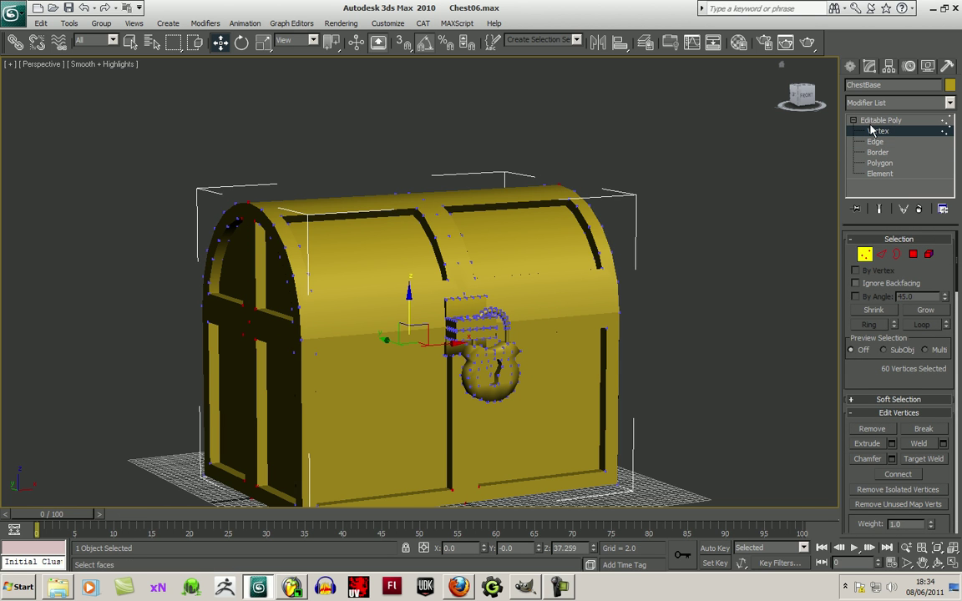
- Leave sub-object mode, apply an Unwrap UVW modifier to the whole chest and open its UV editor
left_click(876, 122)
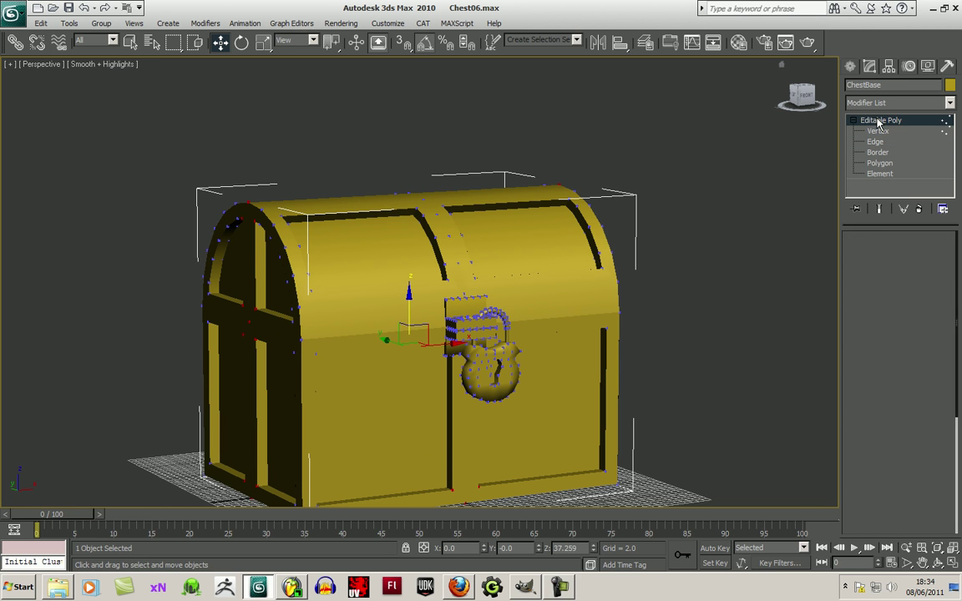
left_click(950, 103)
left_click_drag(952, 144, 953, 401)
left_click(908, 449)
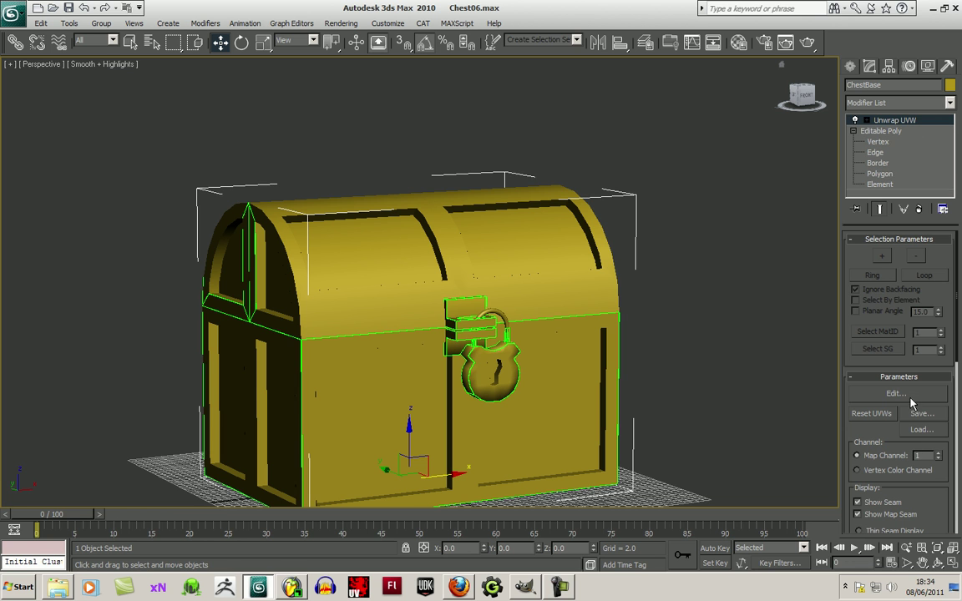
left_click(895, 393)
- Examine the new UV layout, comparing the large arch-shaped clusters with the small clusters around the UV square
scroll(447, 292, "down", 8)
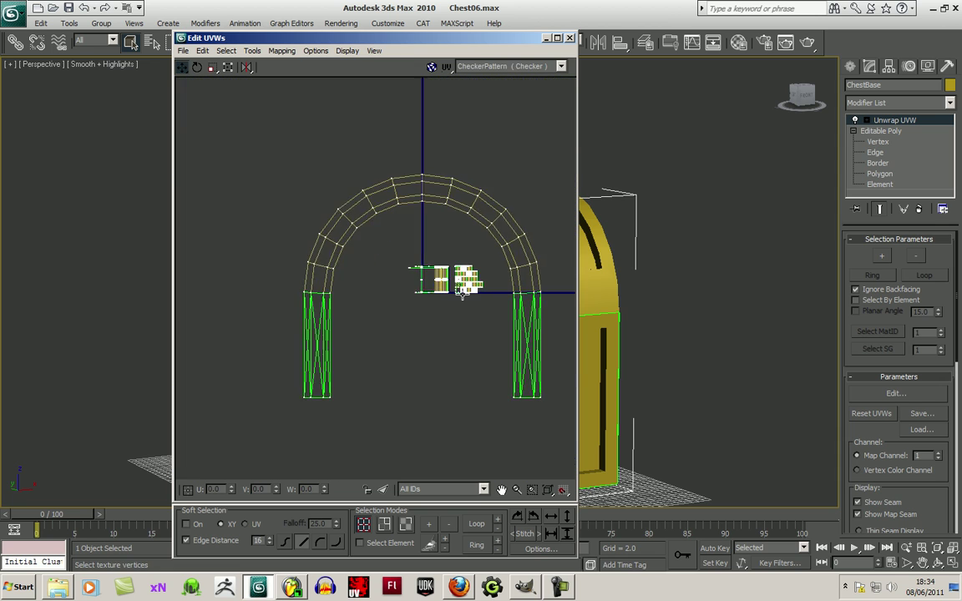
scroll(465, 299, "down", 3)
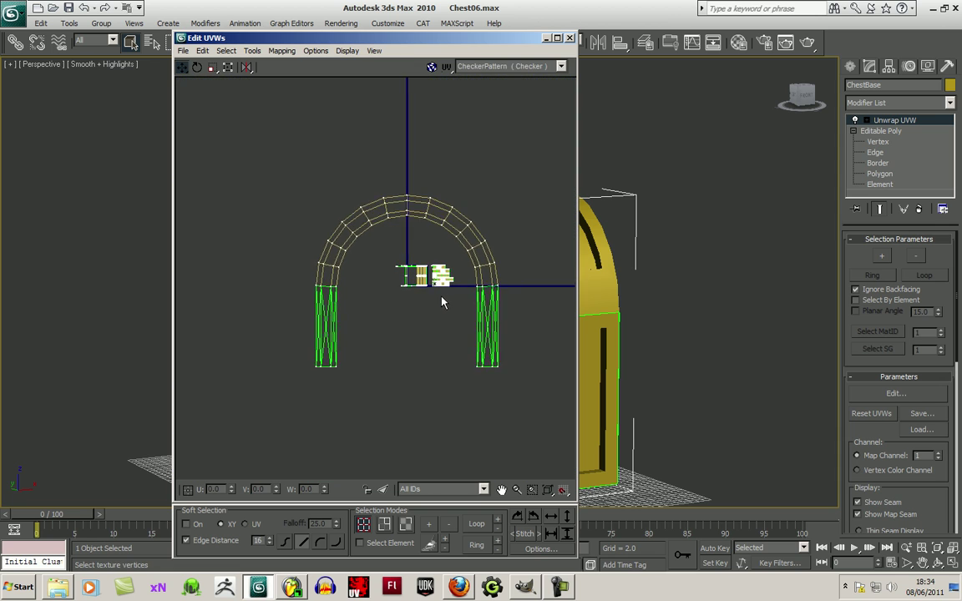
scroll(444, 302, "up", 2)
scroll(470, 337, "up", 4)
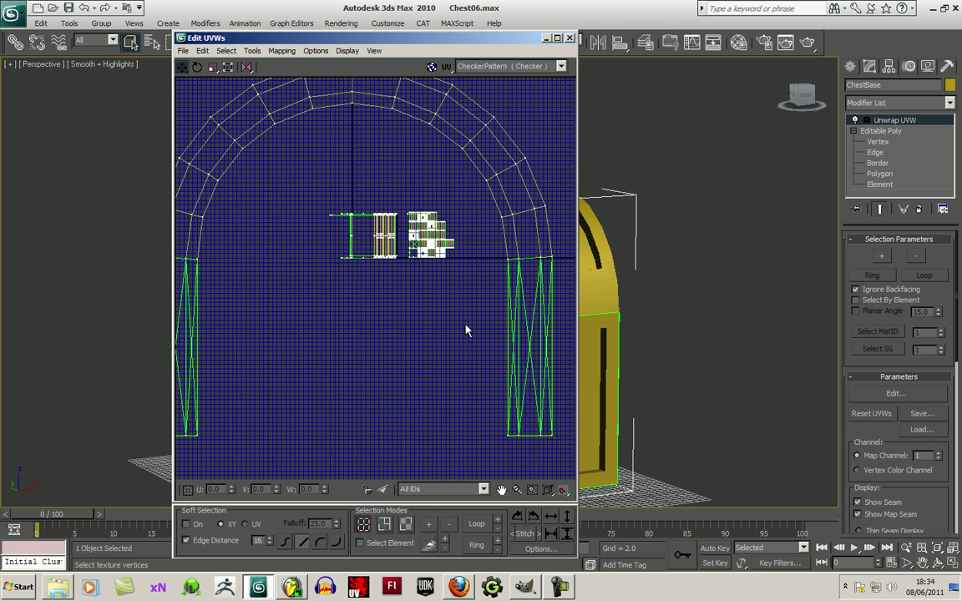
middle_click_drag(466, 328, 377, 312)
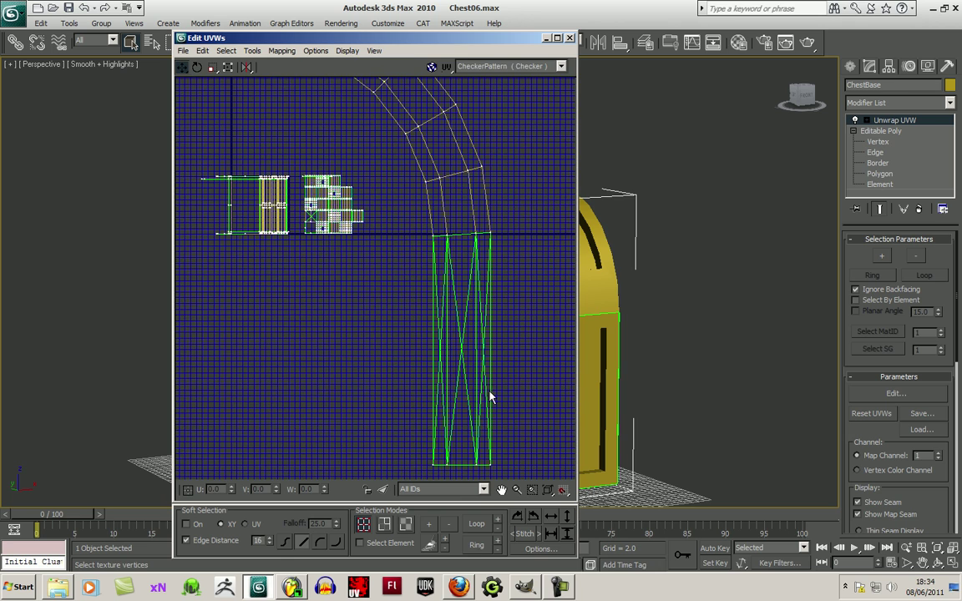
scroll(352, 267, "up", 7)
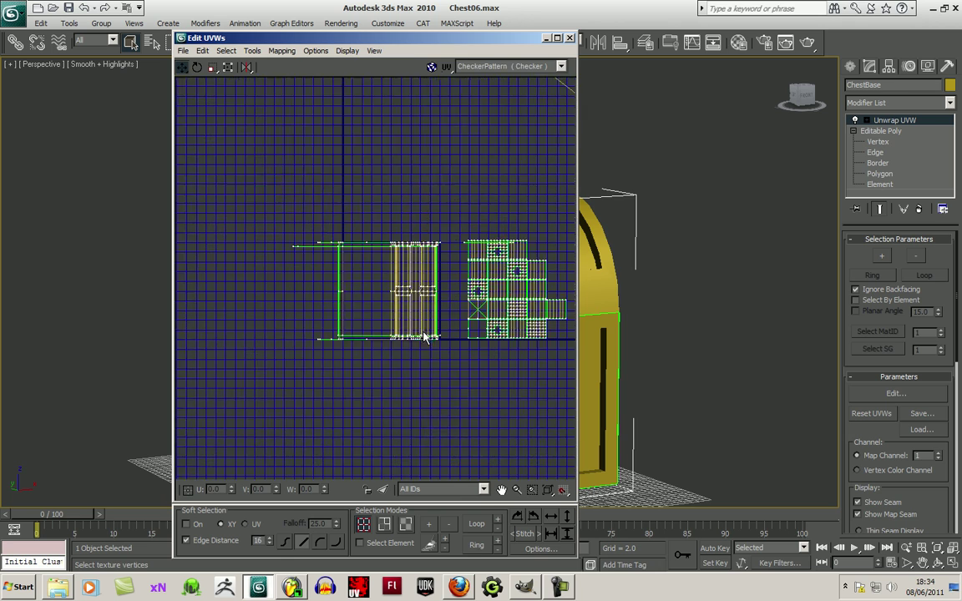
scroll(451, 289, "down", 8)
middle_click_drag(457, 297, 412, 281)
- Switch to whole-element face selection and move the arch cluster and its two tall leg clusters away from the UV square separately
left_click(406, 523)
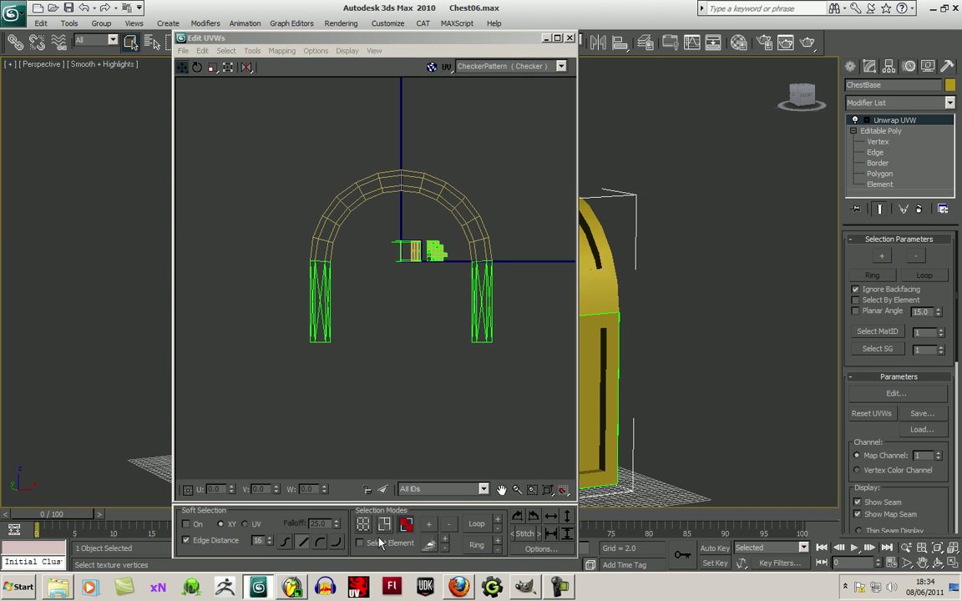
left_click(478, 306)
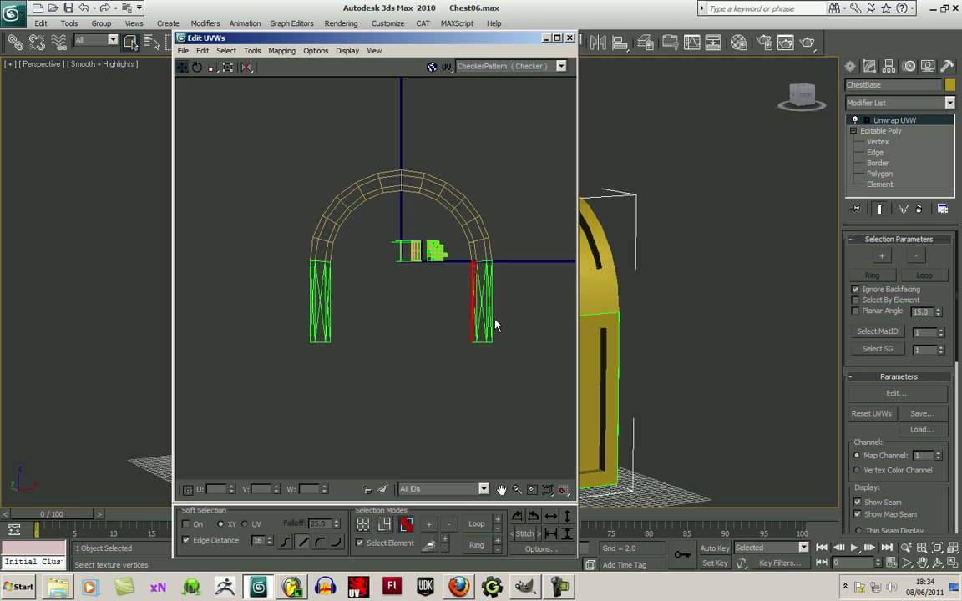
left_click(481, 251)
left_click_drag(476, 241, 371, 176)
left_click_drag(298, 245, 355, 367)
left_click_drag(323, 311, 218, 301)
left_click(415, 365)
left_click_drag(482, 321, 334, 274)
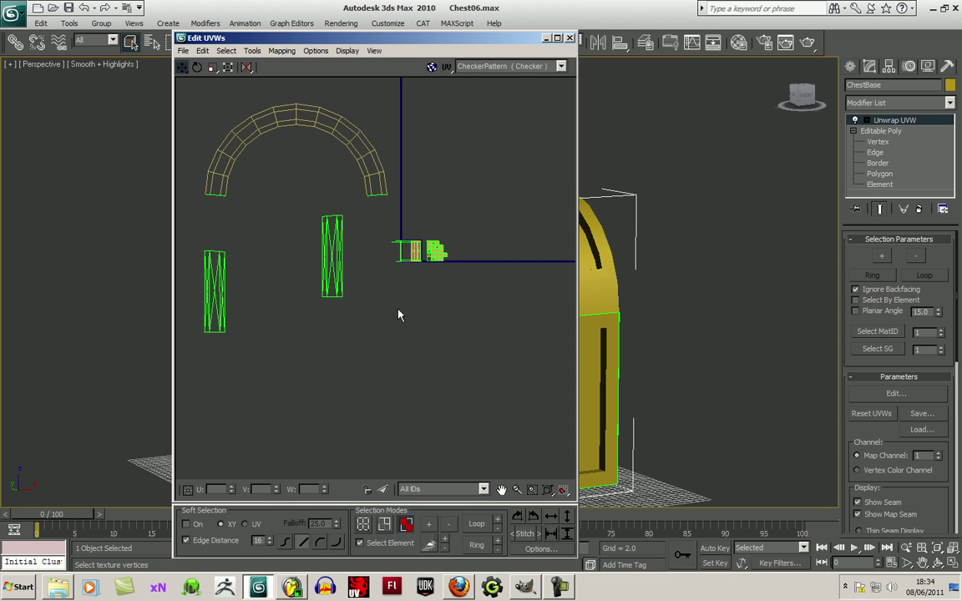
- Reposition the arch cluster and a leg cluster so the legs line up beneath the arch's ends
left_click(392, 314)
scroll(409, 300, "up", 5)
middle_click_drag(311, 299, 399, 358)
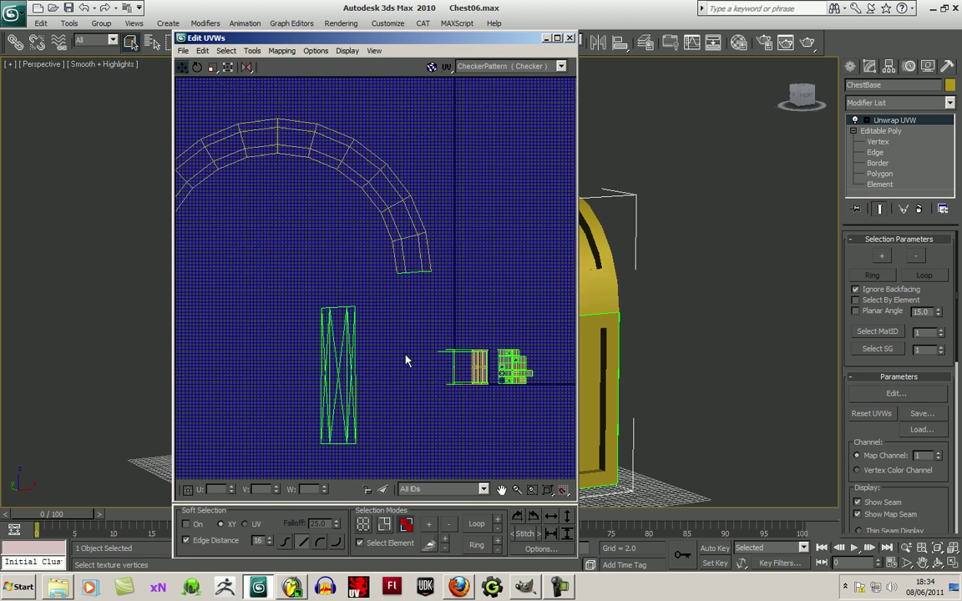
left_click(404, 222)
left_click_drag(408, 227, 333, 238)
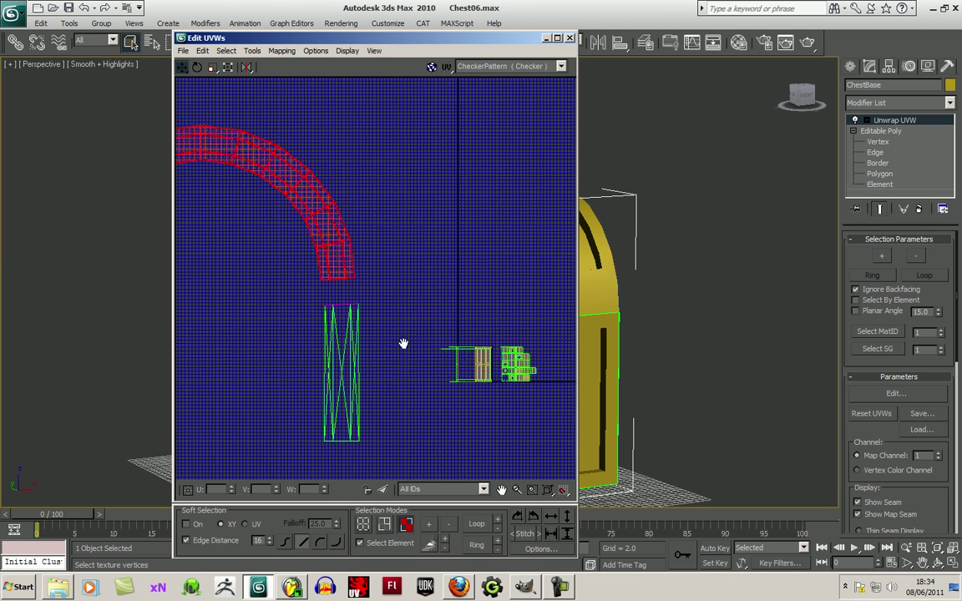
scroll(416, 332, "down", 5)
left_click_drag(371, 338, 344, 316)
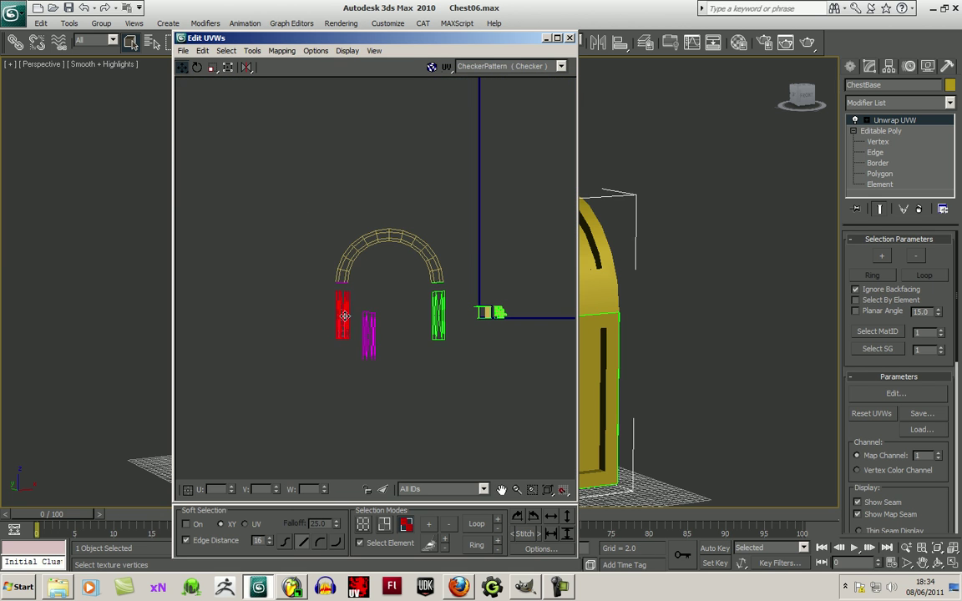
- Try to move the thin sliver beside the leg cluster, then undo the last moves
left_click(373, 349)
left_click_drag(372, 349, 378, 349)
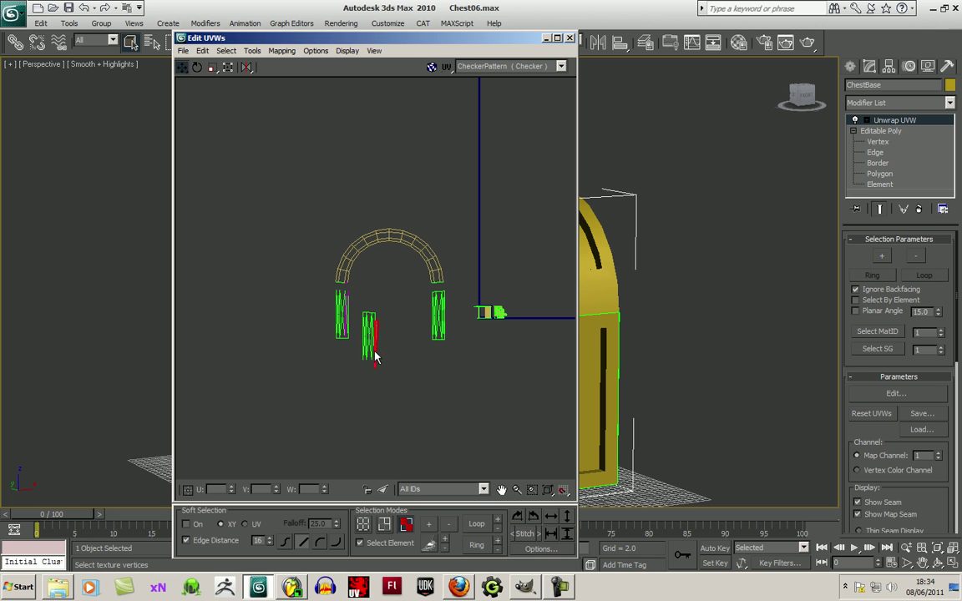
key("ctrl+z")
key("ctrl+z")
key("ctrl+z")
- Scale the arch and its legs down together with the freeform tool and move them nearer the UV square
left_click_drag(338, 378, 388, 284)
left_click_drag(372, 328, 376, 267)
left_click(228, 67)
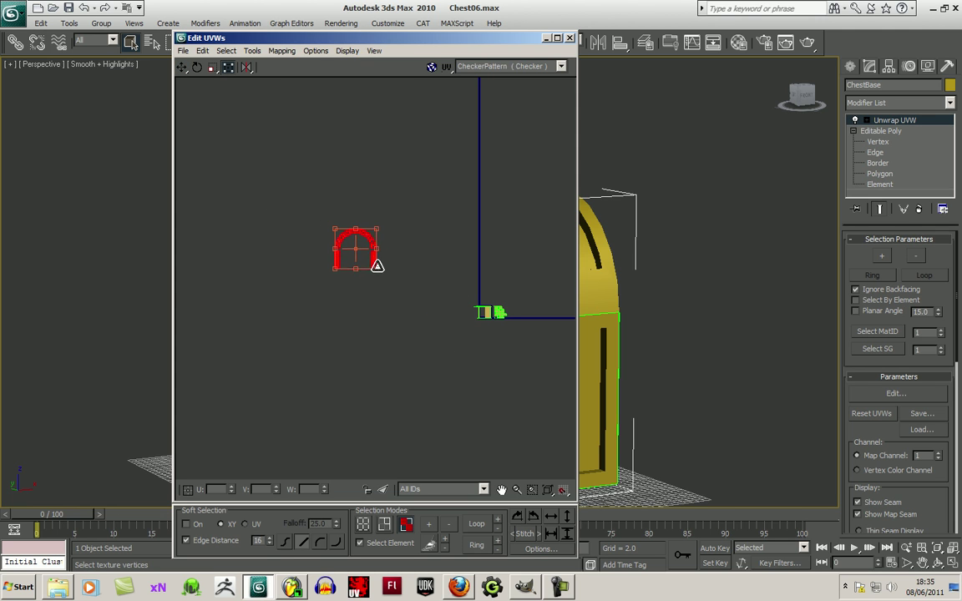
left_click(351, 257)
left_click_drag(326, 221, 458, 278)
left_click(493, 360)
- Pack the lid clusters in the UV square using Recursive Packing, 0.02 spacing and Normalize Clusters
scroll(495, 362, "up", 7)
middle_click_drag(502, 296, 472, 451)
scroll(465, 392, "up", 1)
scroll(464, 390, "up", 2)
middle_click_drag(467, 373, 491, 456)
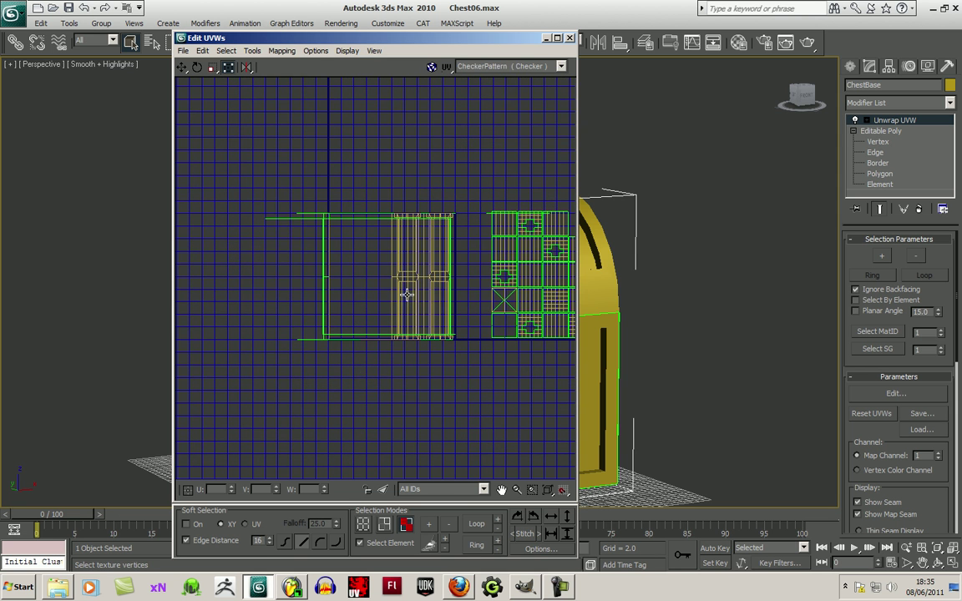
left_click_drag(253, 190, 493, 382)
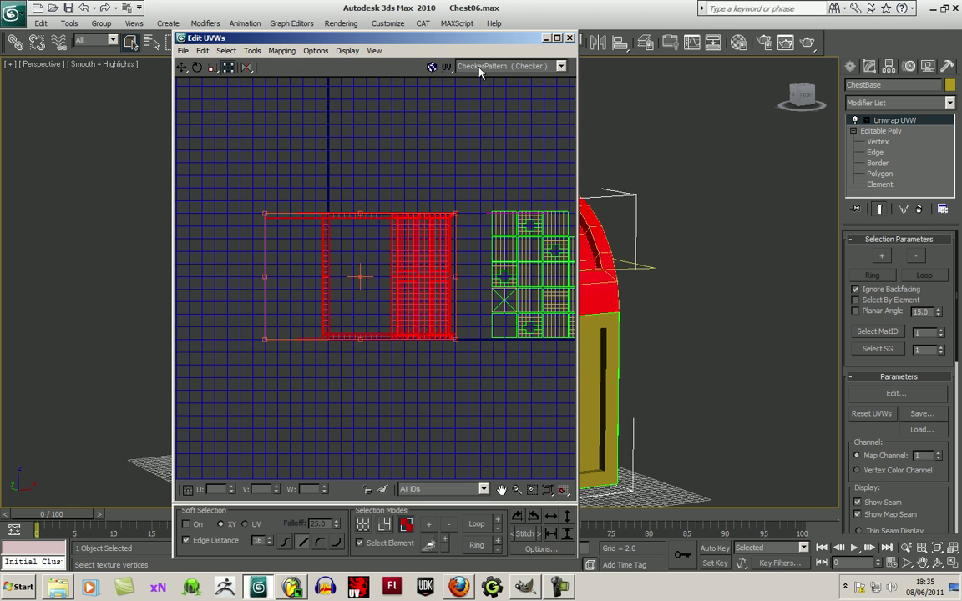
left_click(283, 51)
mouse_move(252, 51)
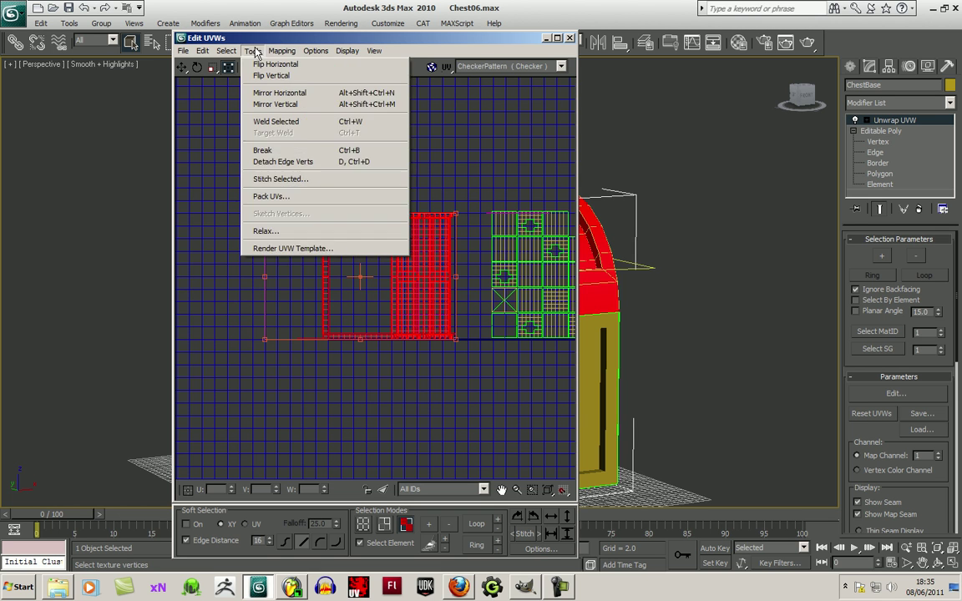
left_click(244, 195)
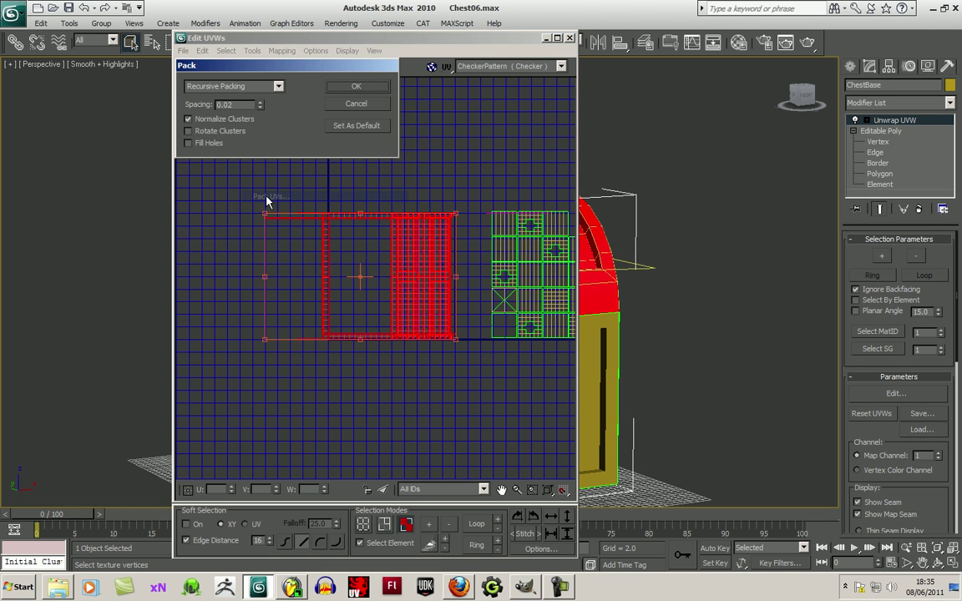
left_click(354, 89)
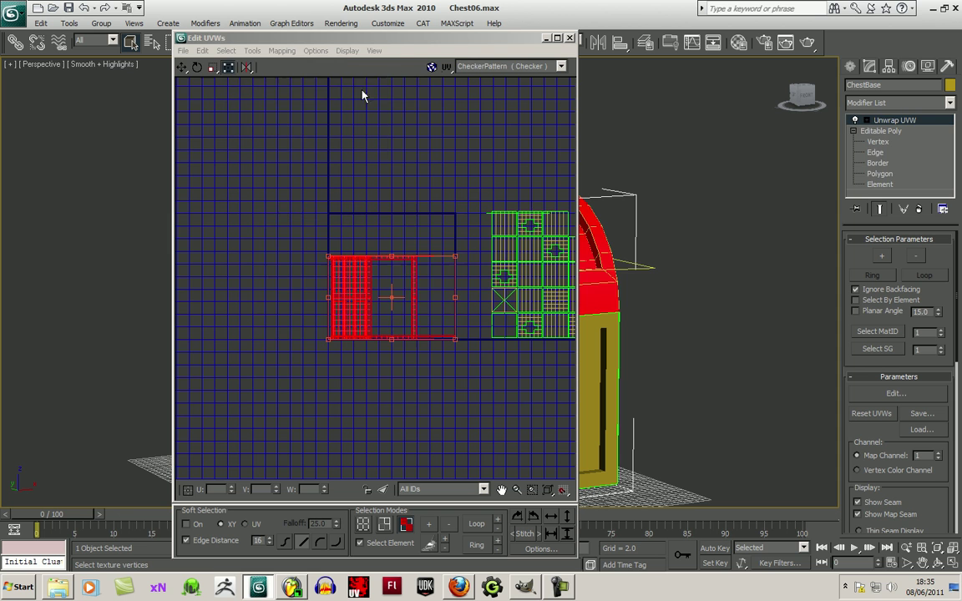
- Pack the lid clusters in the UV square again with Rotate Clusters and Fill Holes enabled
left_click(398, 358)
scroll(398, 358, "up", 3)
scroll(338, 291, "down", 2)
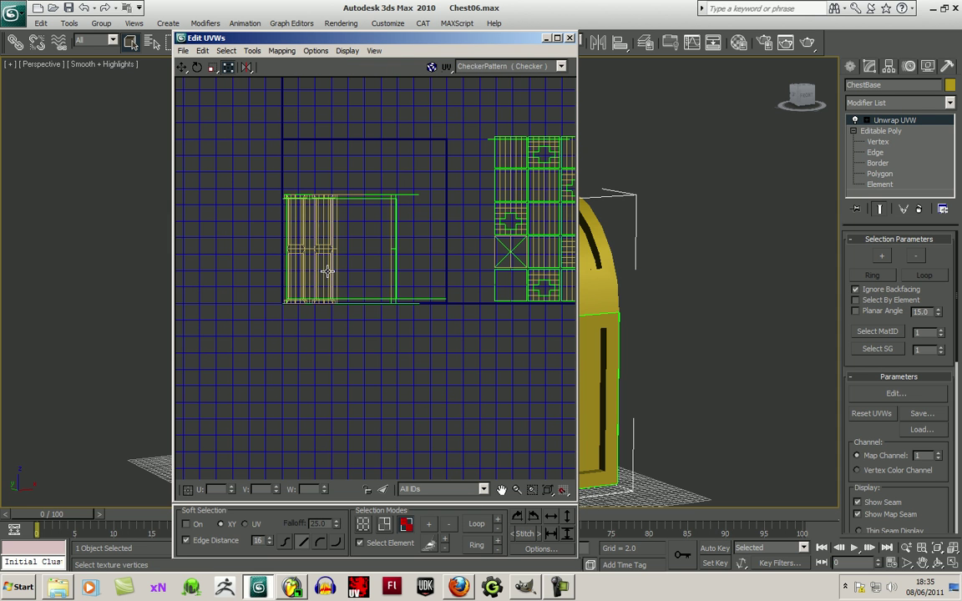
left_click_drag(339, 237, 457, 327)
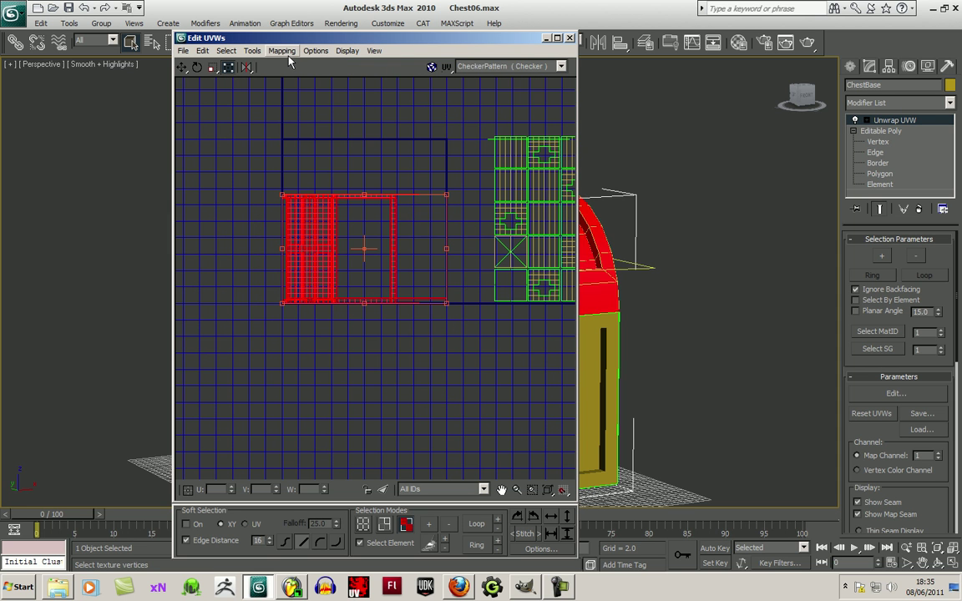
left_click(251, 51)
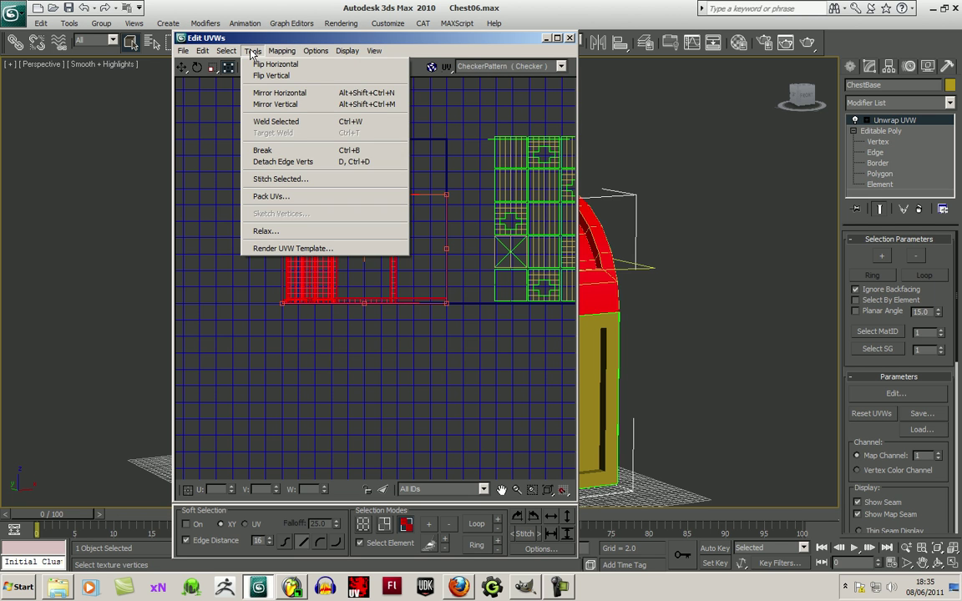
left_click(251, 196)
left_click(215, 130)
left_click(210, 144)
left_click(360, 84)
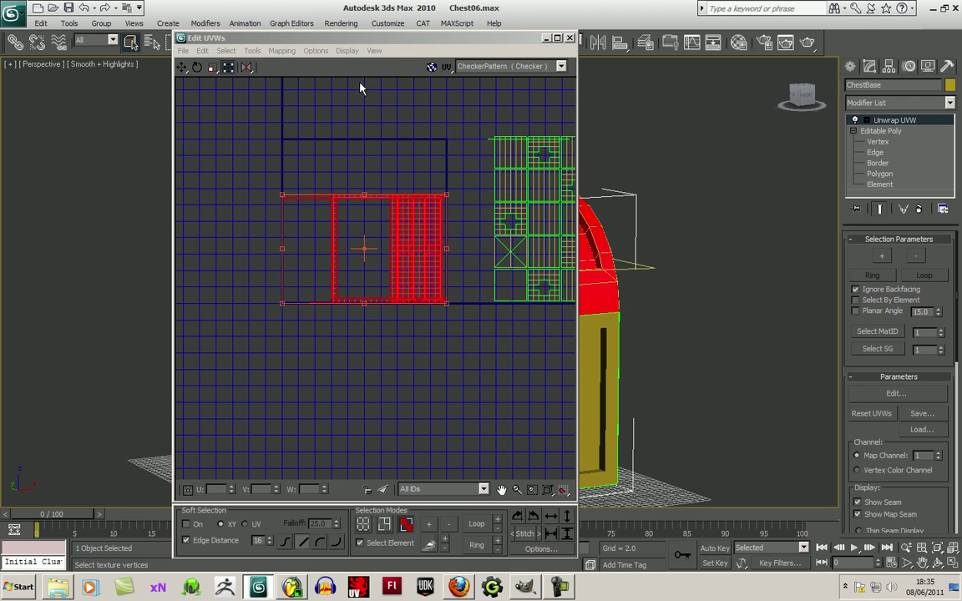
- Reselect the lid clusters in the UV square and repack them after choosing from the packing methods
left_click(390, 342)
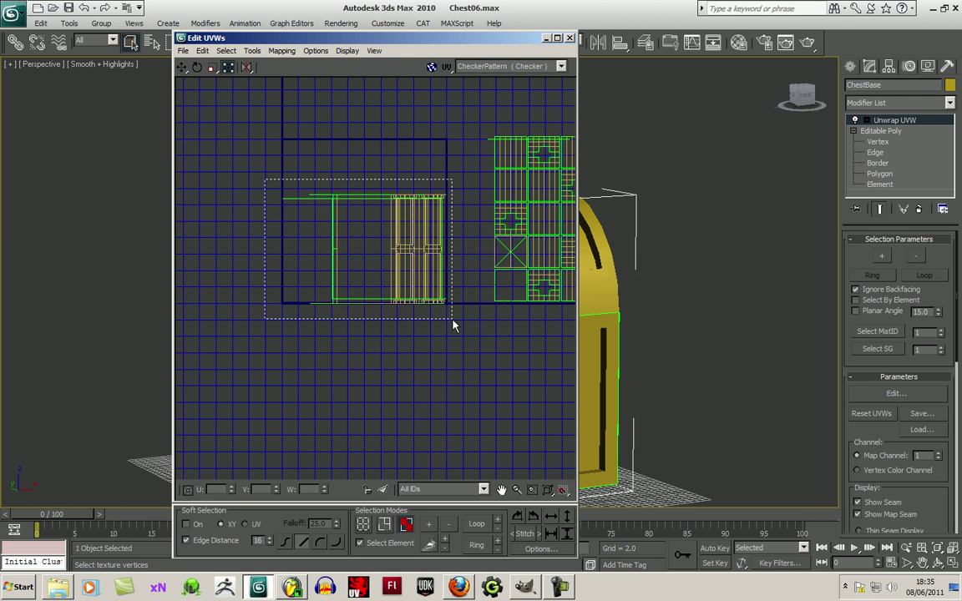
left_click_drag(453, 321, 453, 320)
left_click(252, 51)
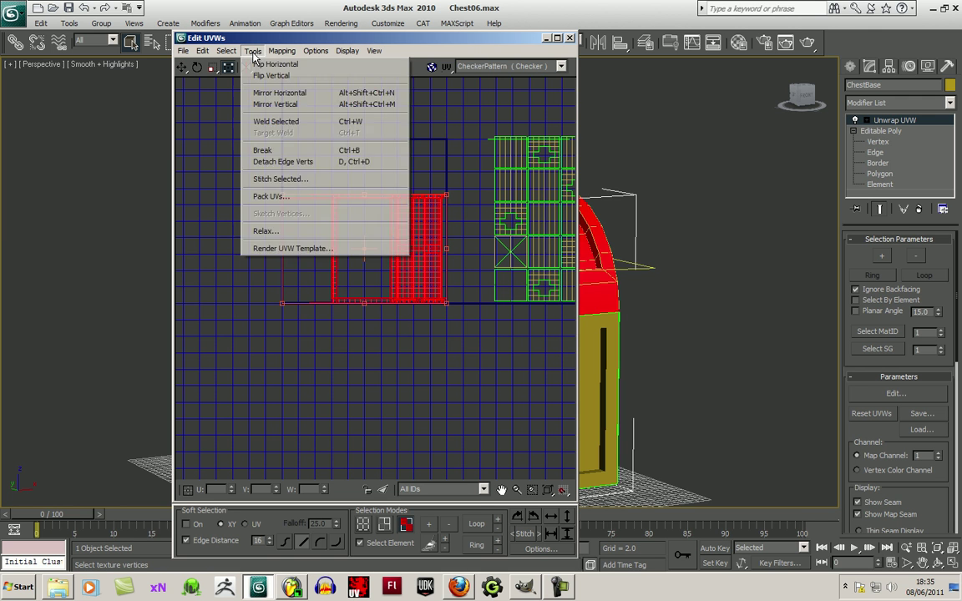
left_click(261, 197)
left_click(278, 86)
left_click(246, 108)
left_click(354, 88)
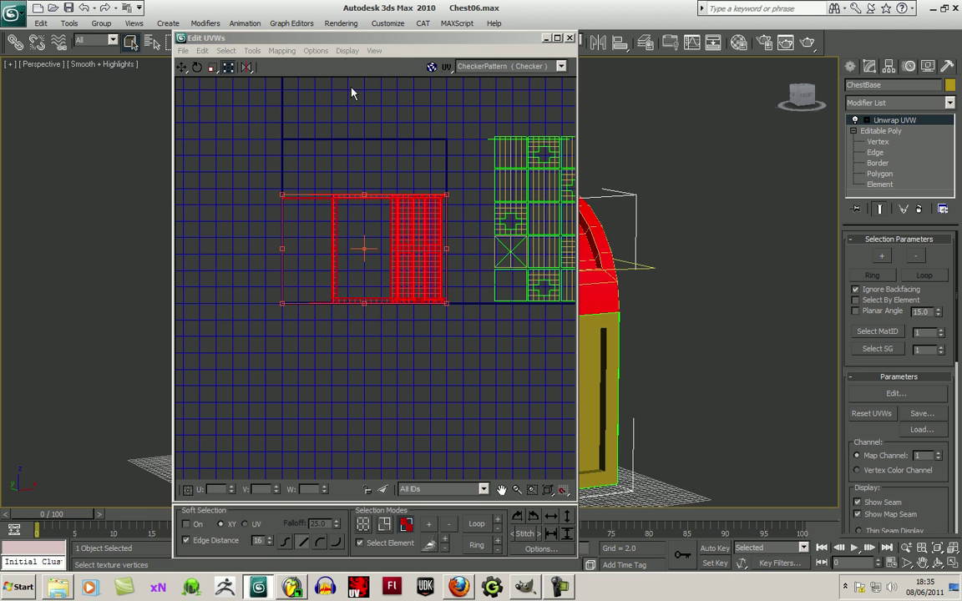
- Shift the packed lid cluster slightly left across the UV square, then deselect it
left_click(438, 333)
scroll(387, 277, "down", 3)
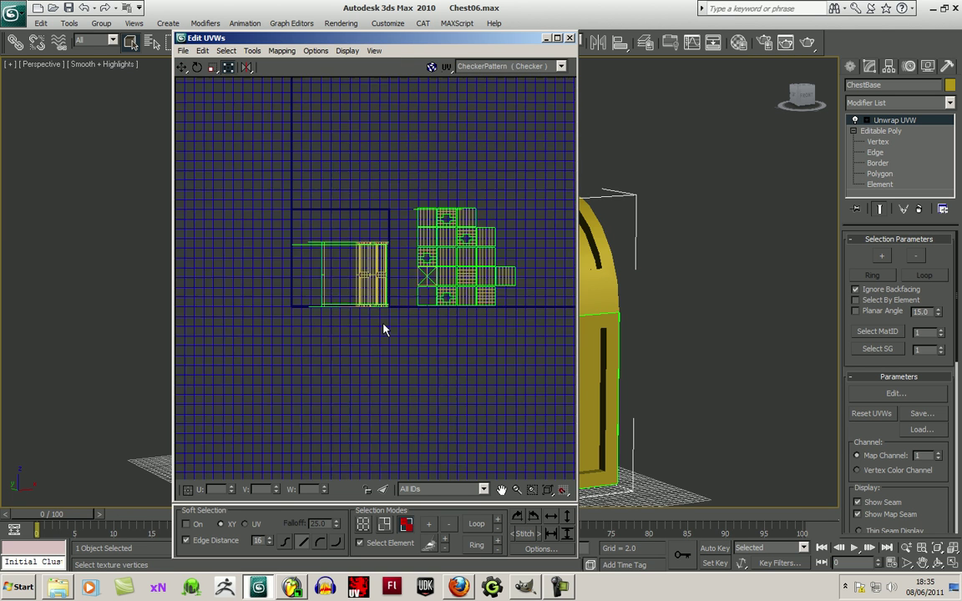
scroll(344, 290, "up", 4)
left_click(369, 286)
mouse_move(368, 286)
left_mouse_down()
mouse_move(360, 401)
mouse_move(358, 286)
left_mouse_up()
left_click(372, 355)
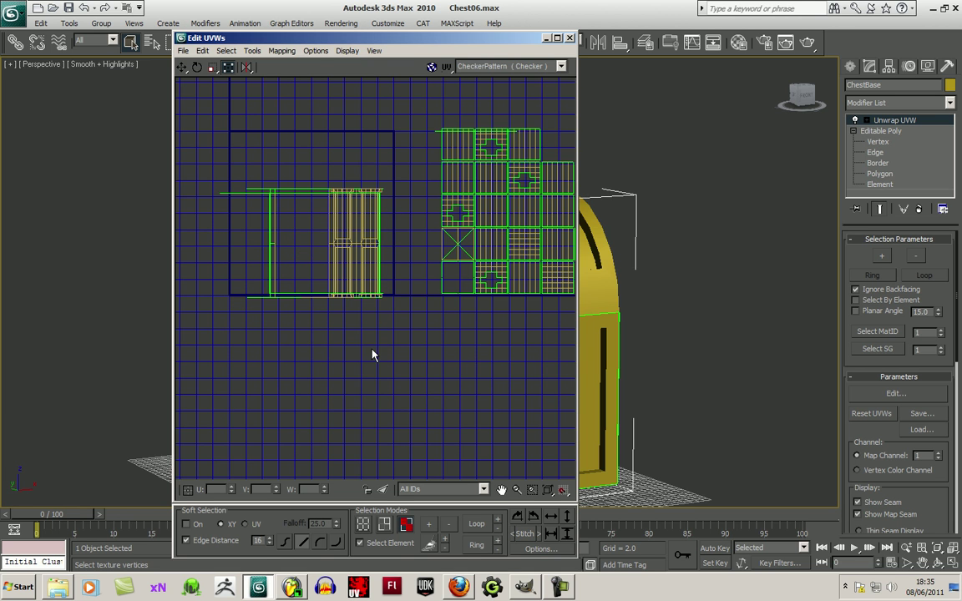
- Try moving a single face of the lid cluster with element selection off, undo it, and restore element selection
left_click(362, 543)
left_click(350, 276)
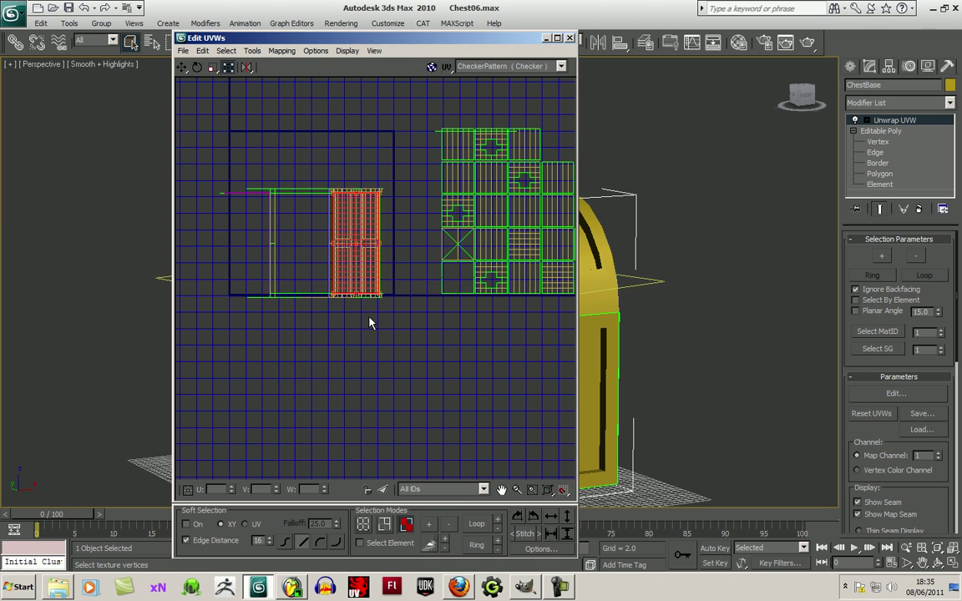
left_click_drag(354, 263, 329, 319)
key("ctrl+z")
middle_click_drag(358, 373, 379, 370)
left_click(361, 544)
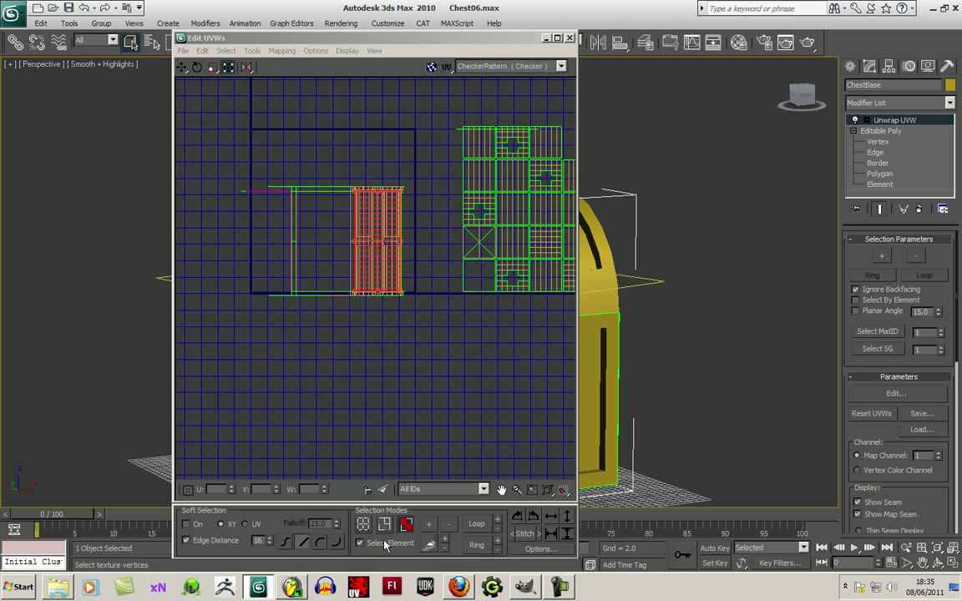
- Try pulling individual square clusters out of the grid beside the UV square, undoing each move
left_click(378, 343)
left_click(483, 284)
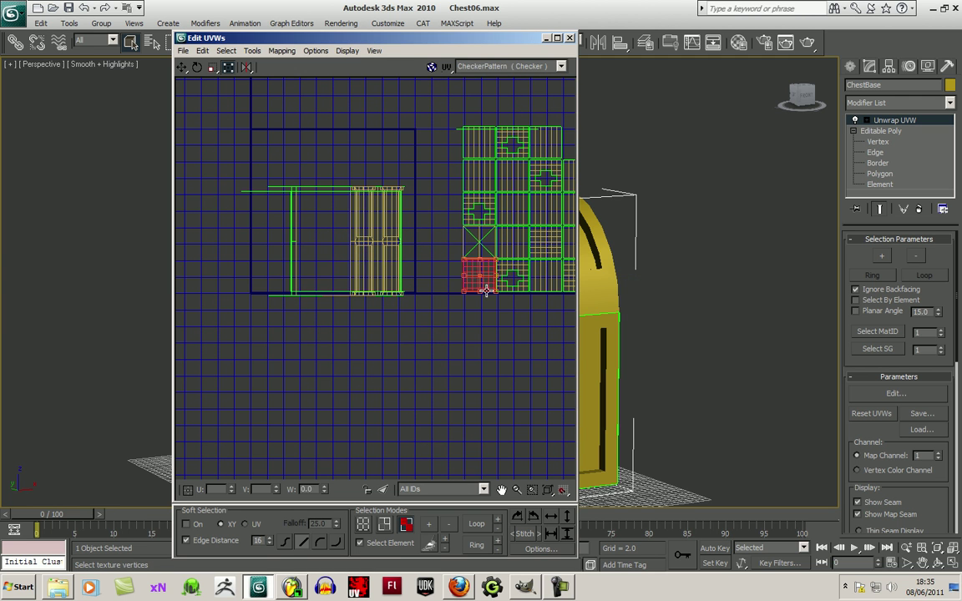
left_click_drag(485, 290, 443, 347)
key("ctrl+z")
key("ctrl+z")
left_click_drag(522, 287, 508, 391)
key("ctrl+z")
left_click(485, 254)
left_click_drag(484, 254, 429, 250)
key("ctrl+z")
- Move the three square clusters in the grid's top row aside to free the thin horizontal sliver lying over them
middle_click_drag(472, 252, 388, 362)
scroll(409, 325, "up", 3)
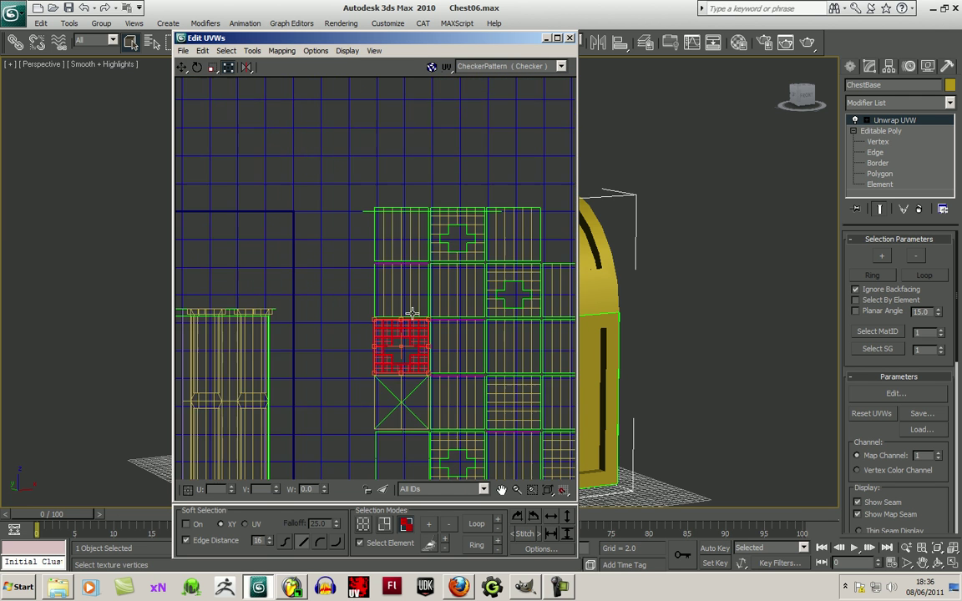
scroll(372, 244, "up", 2)
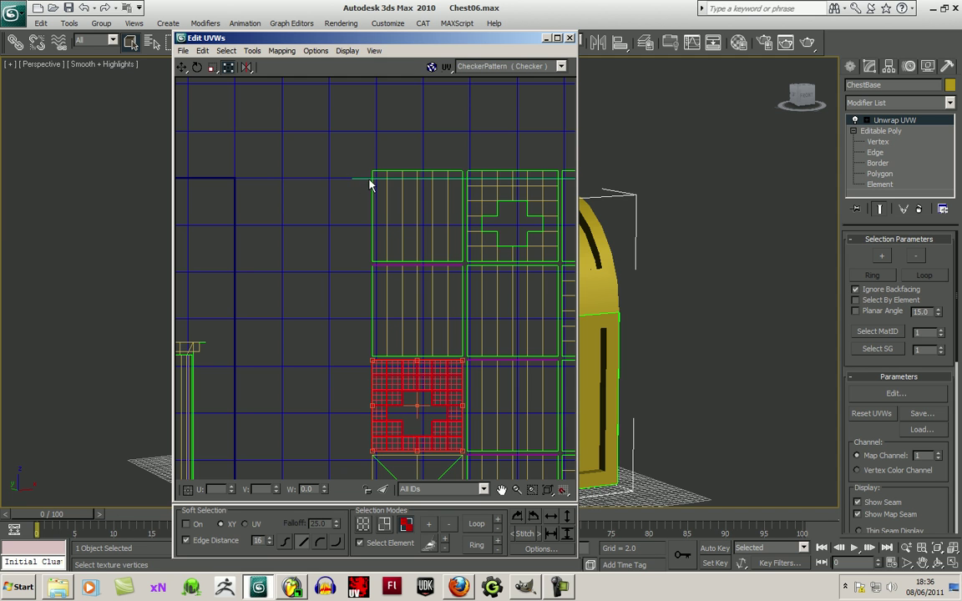
middle_click_drag(481, 193, 440, 274)
left_click(471, 260)
left_click_drag(500, 300, 517, 257)
left_click(409, 311)
left_click(427, 331)
left_click_drag(429, 333, 404, 193)
left_click(338, 304)
left_click_drag(338, 309, 277, 199)
- Move the thin horizontal sliver from the grid into the upper part of the UV square
left_click_drag(420, 297, 323, 258)
scroll(350, 326, "down", 5)
middle_click_drag(351, 326, 433, 337)
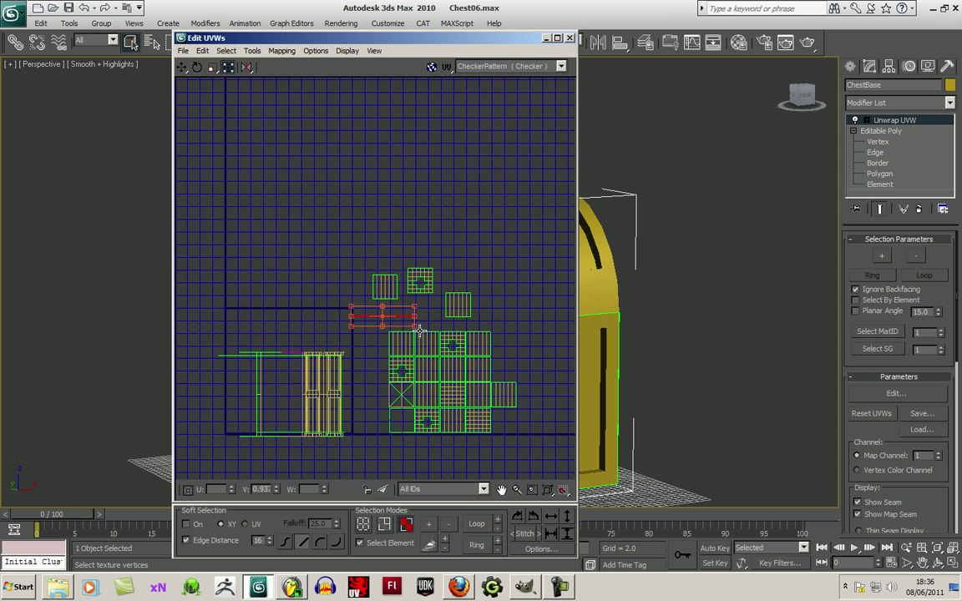
left_click_drag(398, 316, 297, 316)
scroll(367, 301, "up", 6)
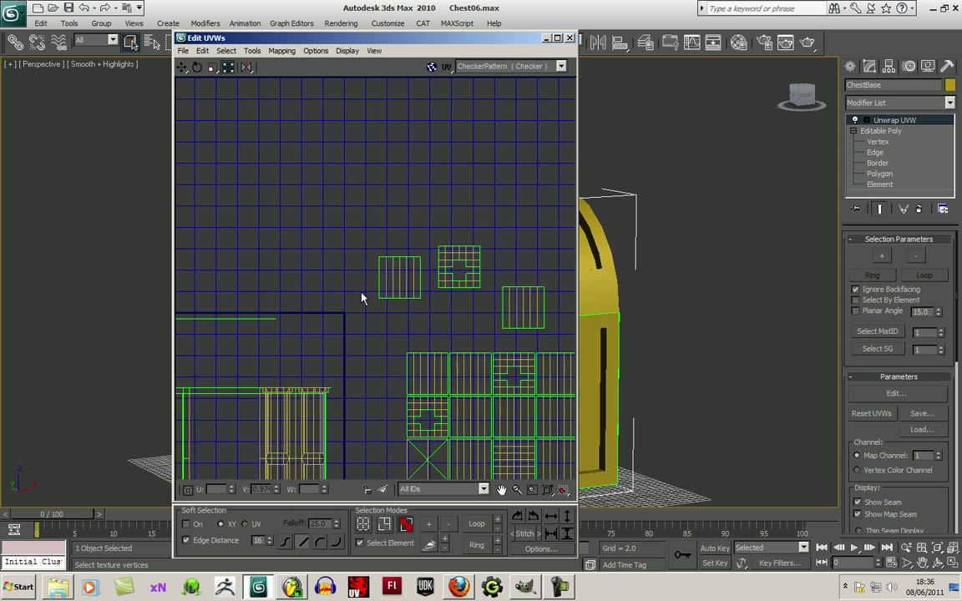
- Place the three loose square clusters back side by side as the top row of the grid
left_click(386, 297)
left_click_drag(418, 284, 465, 373)
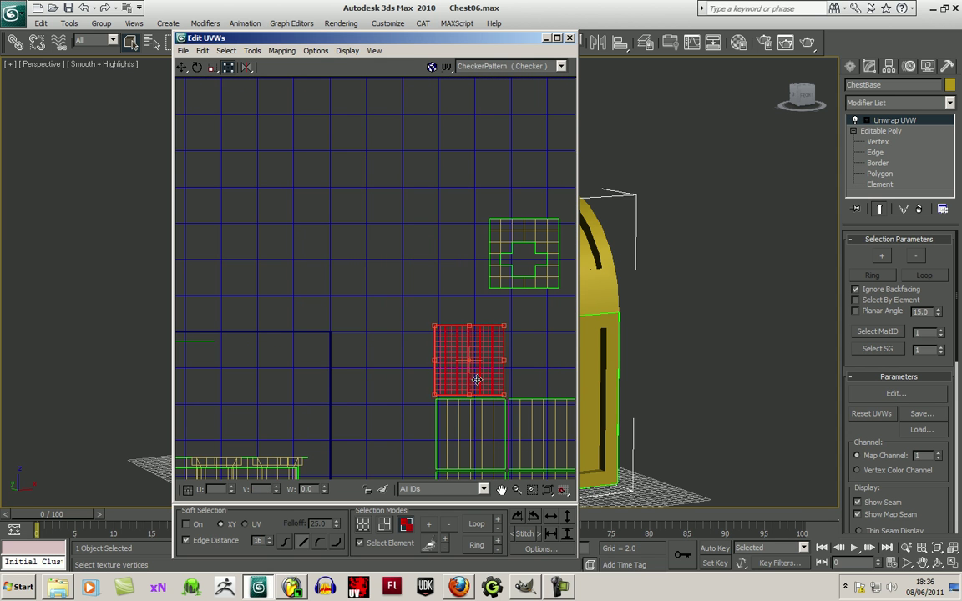
middle_click_drag(523, 363, 355, 362)
left_click(479, 343)
left_click_drag(479, 343, 392, 383)
left_click(380, 284)
left_click_drag(380, 284, 475, 389)
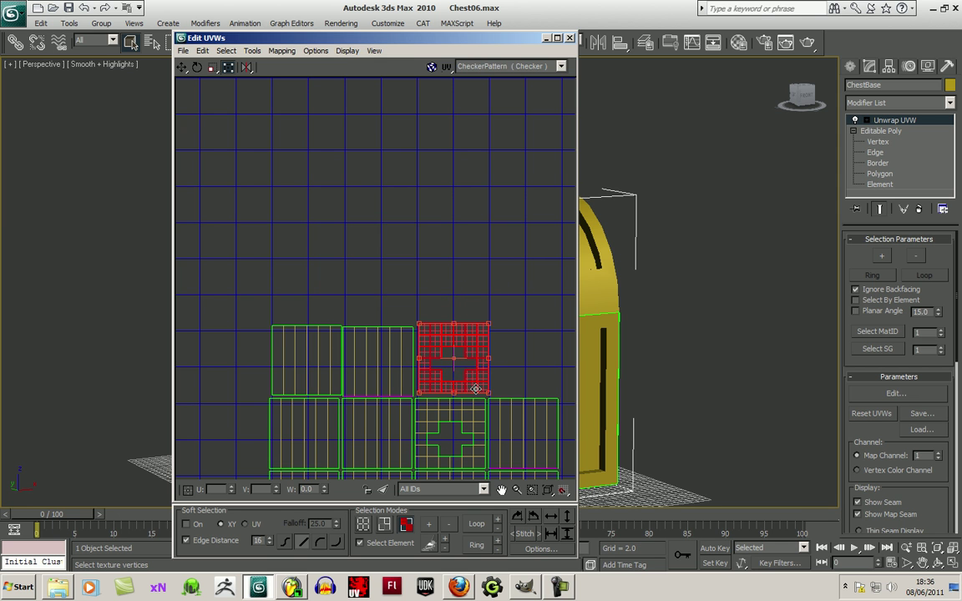
left_click(325, 267)
- Select all clusters in the UV square and apply Normal Mapping set to Box Mapping
middle_click_drag(294, 323, 516, 254)
scroll(462, 286, "down", 3)
middle_click_drag(371, 323, 433, 294)
scroll(407, 301, "down", 2)
scroll(342, 257, "down", 2)
left_click_drag(342, 258, 441, 380)
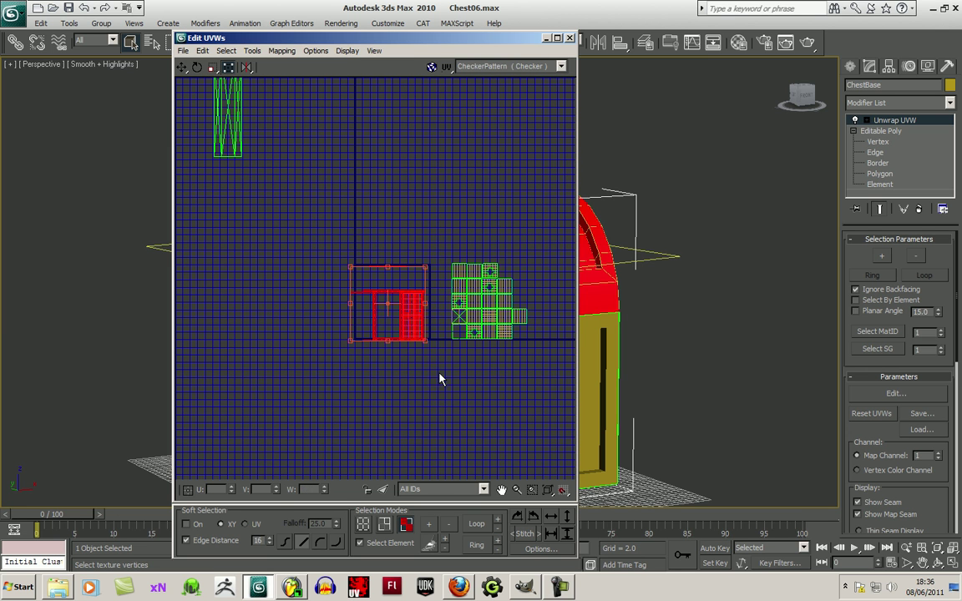
left_click(281, 51)
left_click(307, 82)
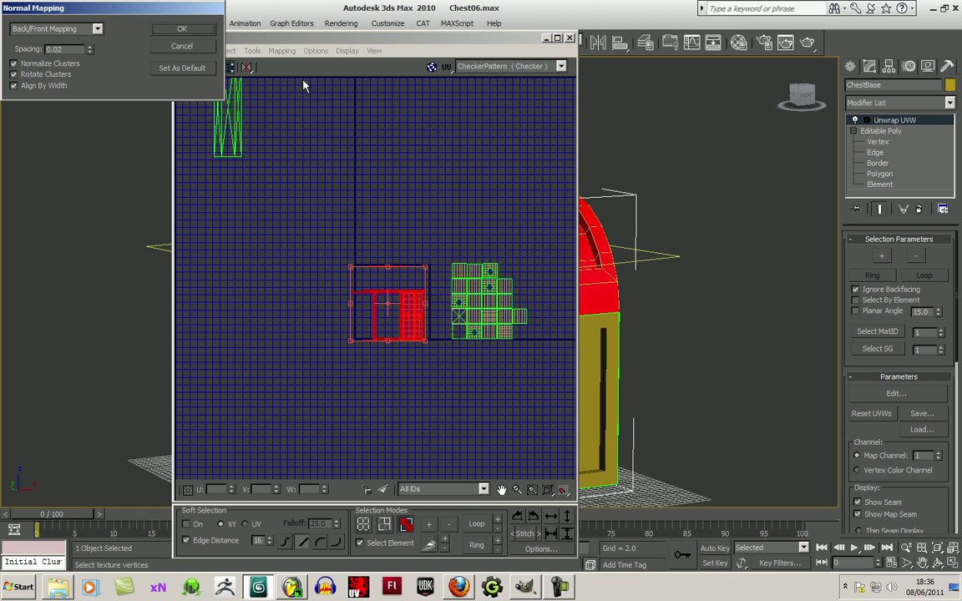
left_click(97, 30)
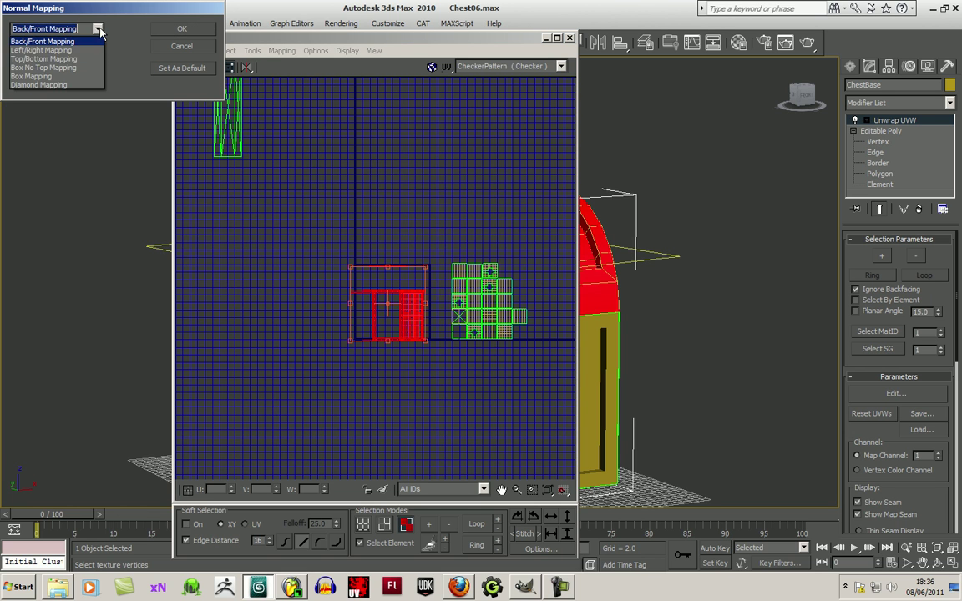
left_click(64, 77)
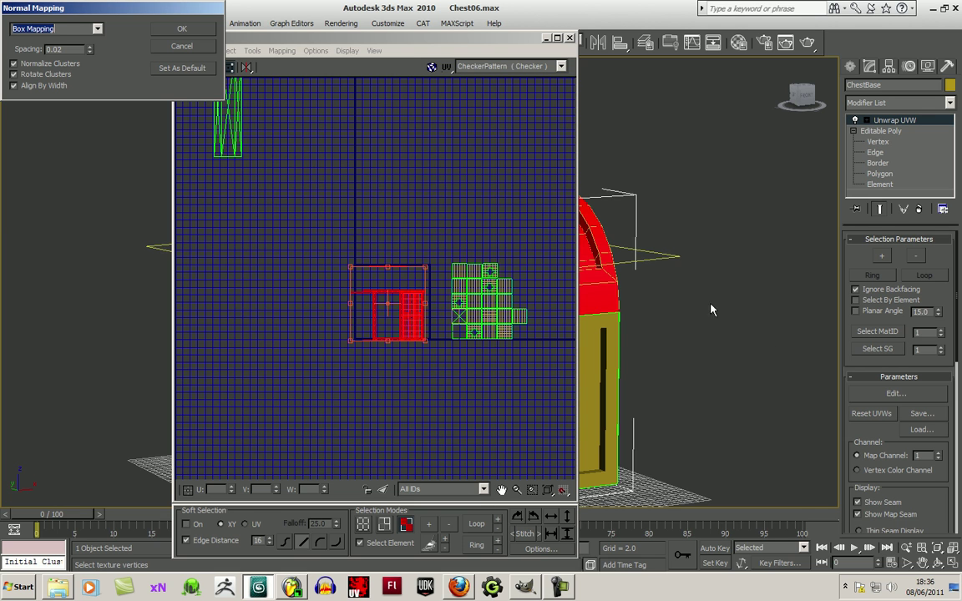
left_click(203, 31)
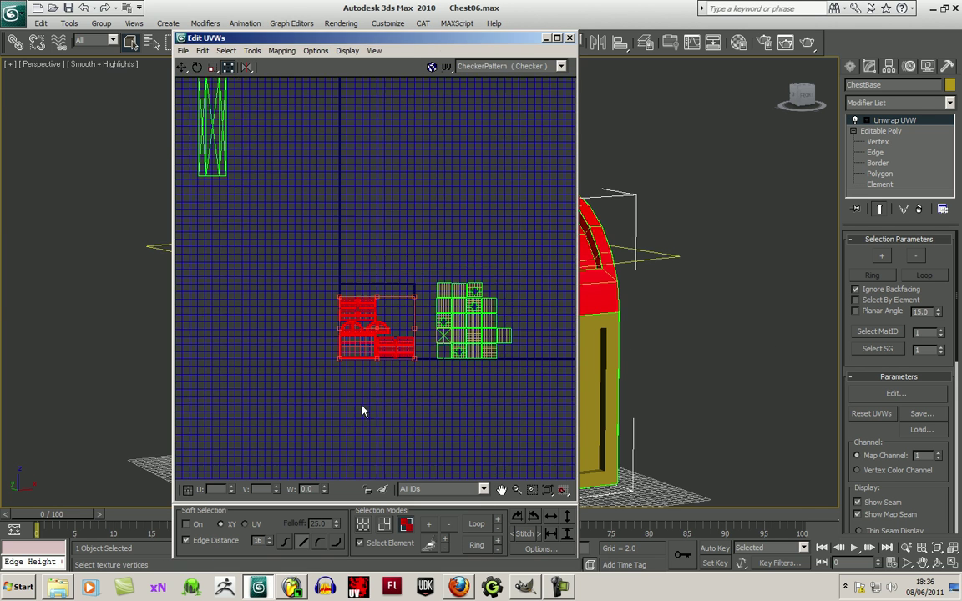
- Reselect the box-mapped clusters in the UV square and pack them using Recursive Packing with 0.02 spacing
scroll(361, 405, "up", 6)
left_click(336, 351)
middle_click_drag(362, 374, 391, 464)
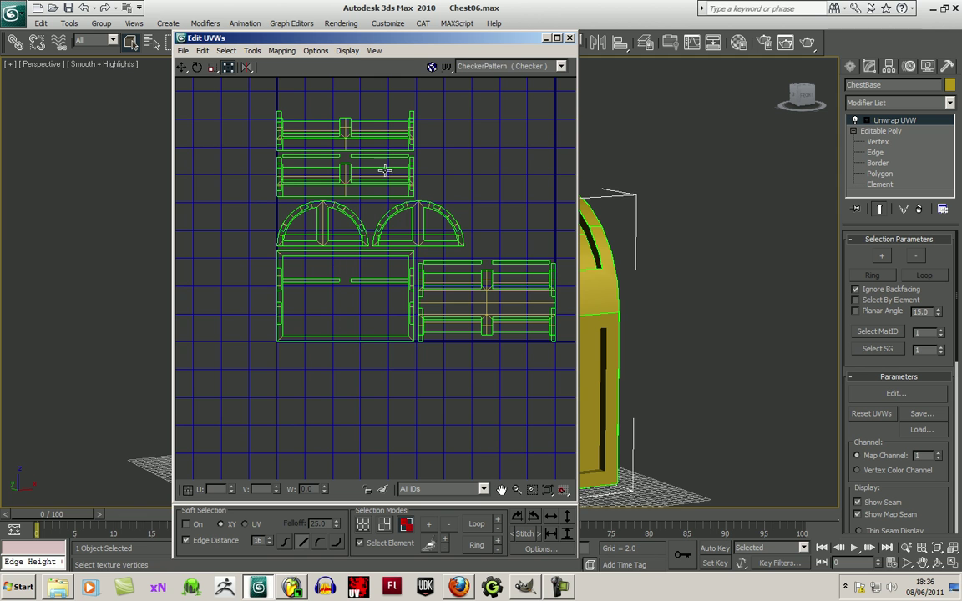
scroll(375, 371, "down", 5)
left_click_drag(314, 258, 434, 398)
left_click(252, 50)
left_click(278, 197)
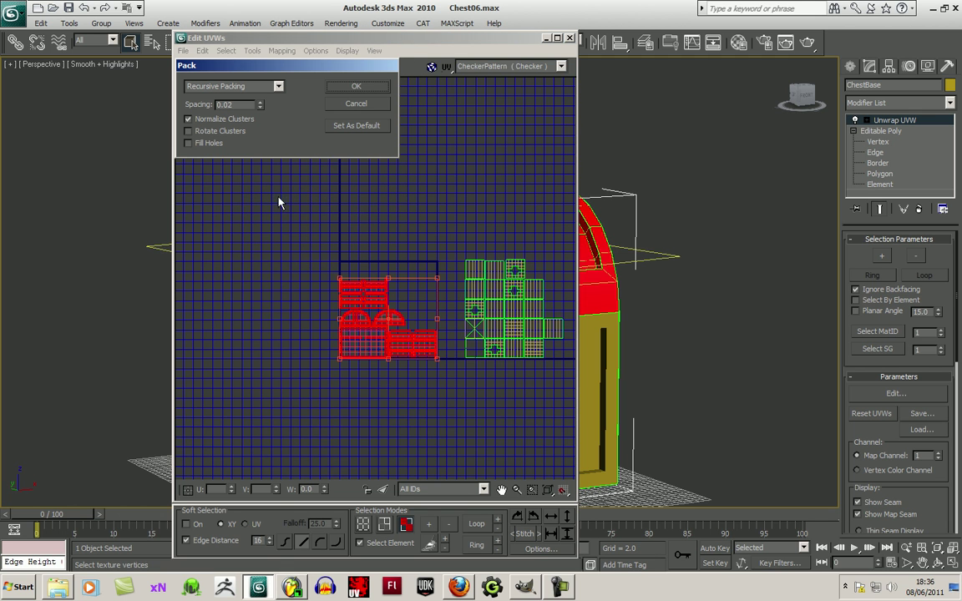
left_click(356, 89)
scroll(403, 366, "down", 3)
scroll(447, 403, "up", 3)
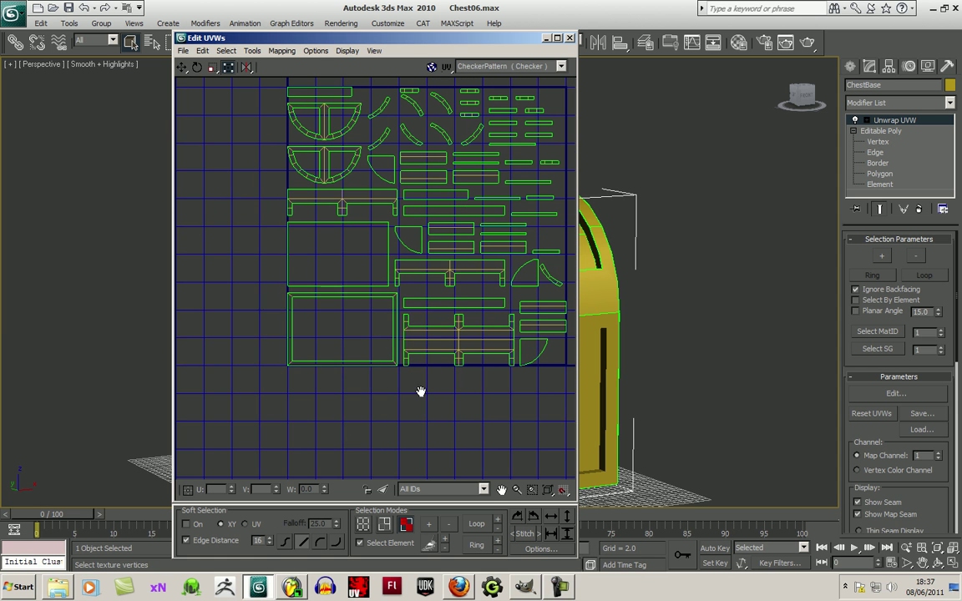
- Move the large rectangular frame and the plain rectangle out of the UV square into the empty area below
left_click(396, 323)
middle_click_drag(493, 304, 443, 343)
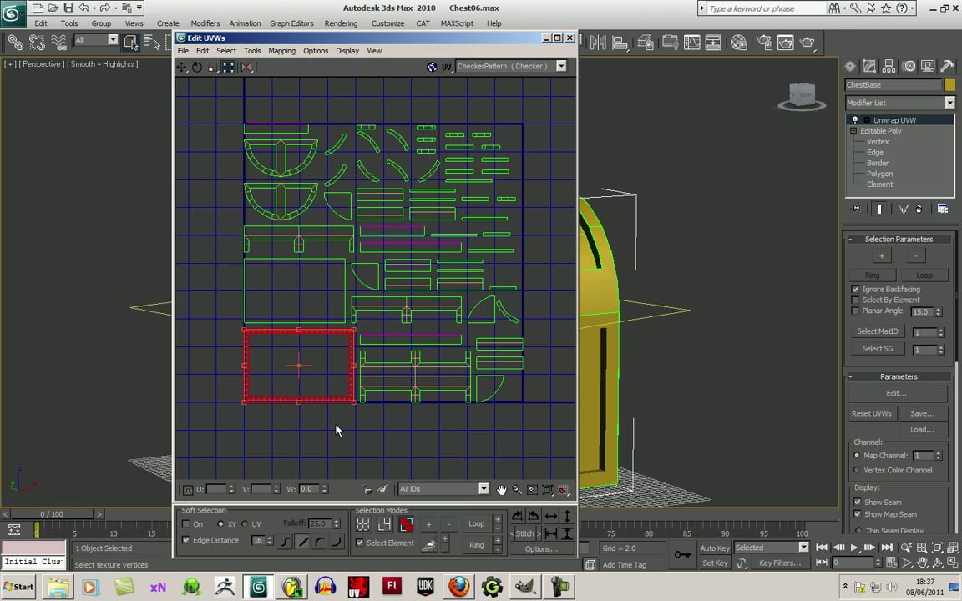
middle_click_drag(338, 429, 408, 318)
left_click_drag(417, 285, 323, 444)
left_click(361, 421)
left_click(362, 173)
left_click_drag(378, 194, 287, 345)
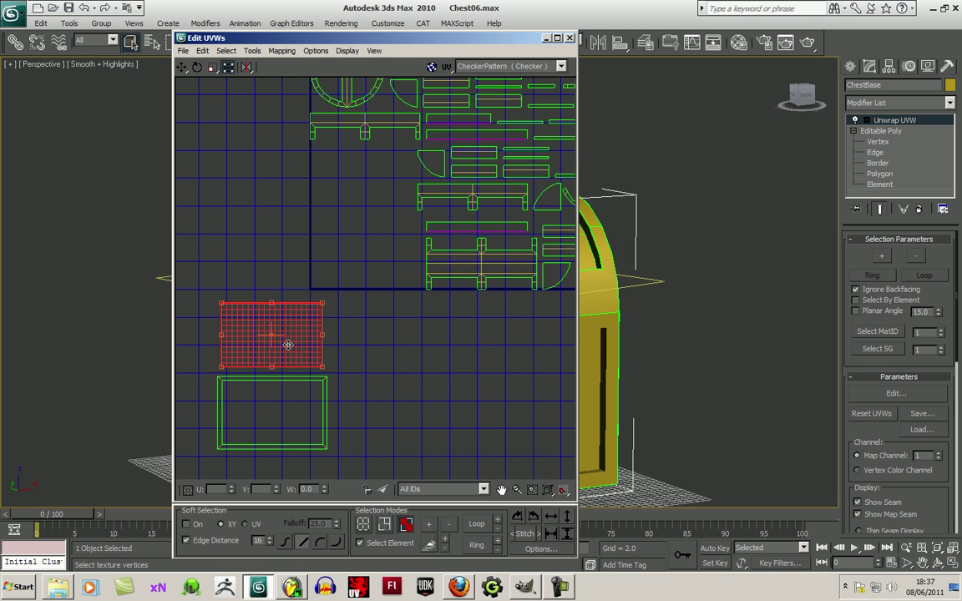
left_click(396, 367)
- Move the plain rectangle into the open space left of the UV square and place a matching long strip just above it
left_click(268, 354)
middle_click_drag(433, 281, 405, 330)
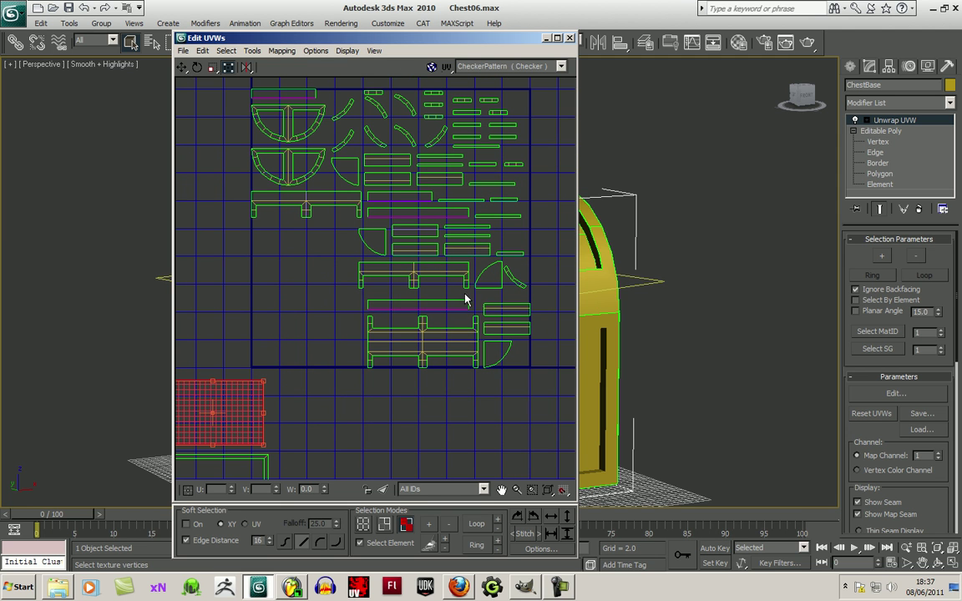
middle_click_drag(306, 394, 415, 312)
scroll(414, 312, "down", 3)
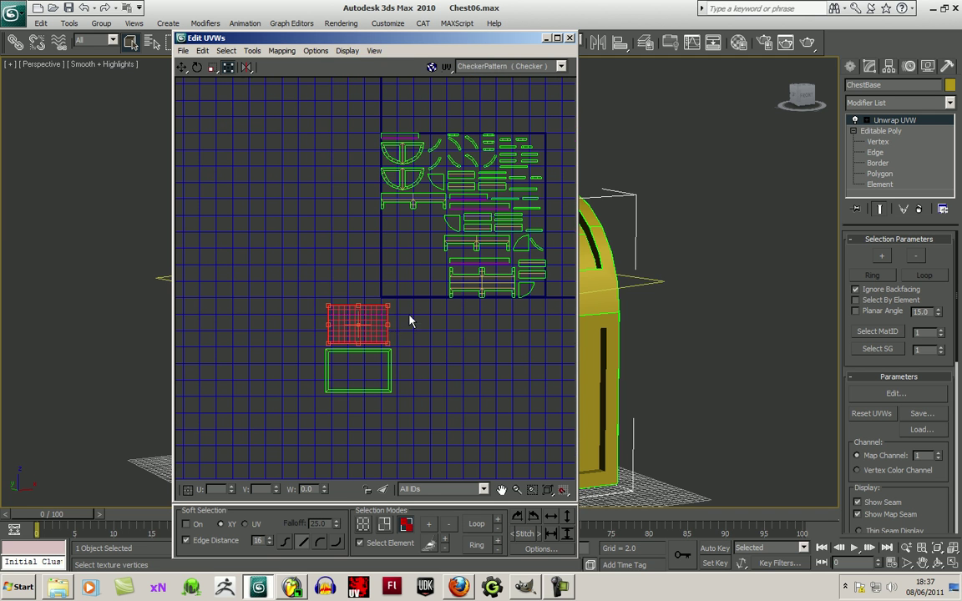
left_click_drag(378, 324, 271, 272)
left_click(476, 263)
left_click_drag(469, 261, 241, 243)
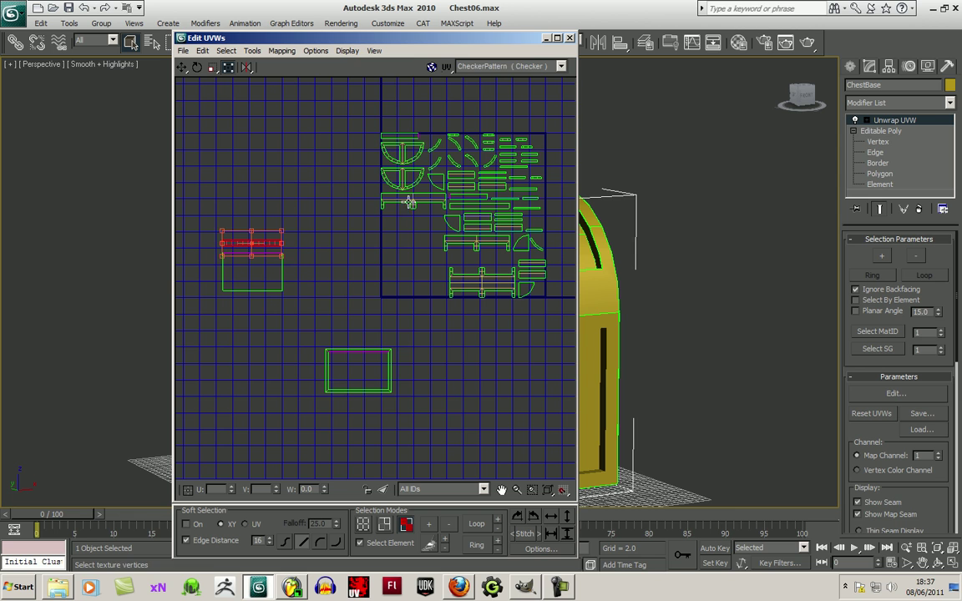
- Place the second long strip below the plain rectangle and rotate it 180 degrees
left_click(264, 272)
left_click(474, 204)
left_click_drag(473, 204, 246, 308)
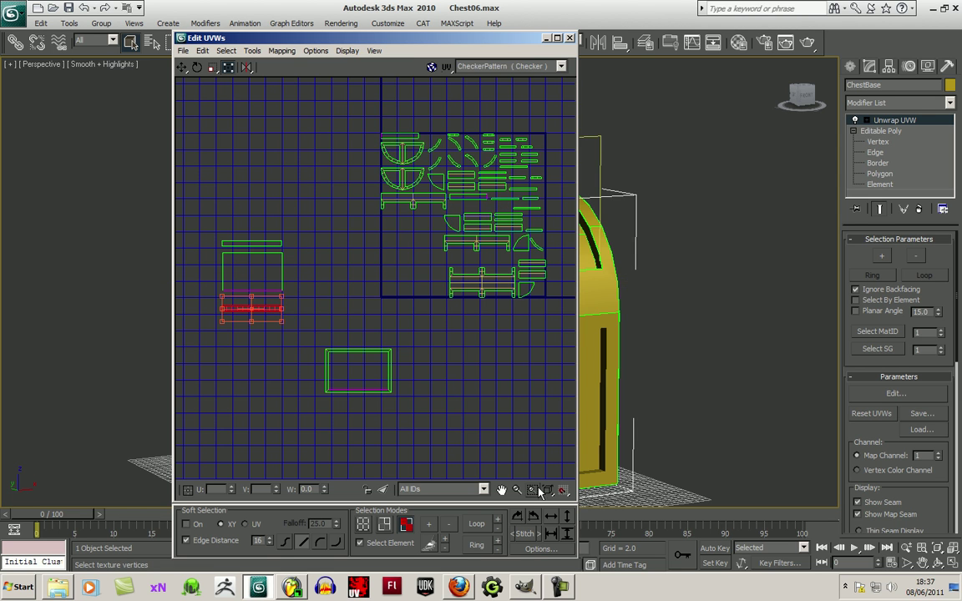
left_click(536, 518)
left_click(537, 518)
left_click(323, 269)
- Rotate a matching short strip 90 degrees and place it upright beside the plain rectangle's right edge
left_click(266, 271)
left_click_drag(469, 198, 318, 272)
left_click(531, 519)
left_click(263, 282)
left_click(289, 282)
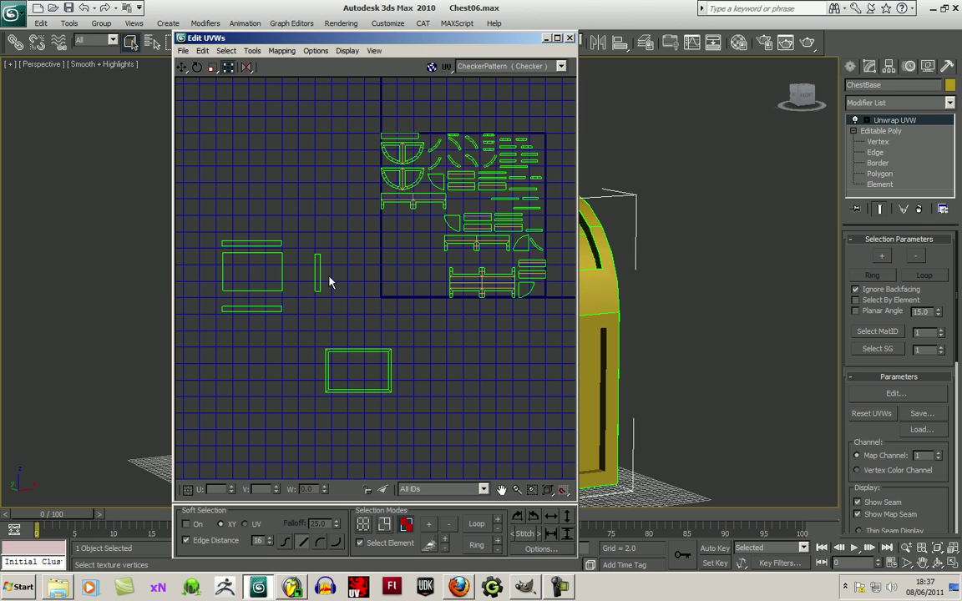
left_click(319, 273)
left_click_drag(321, 284, 294, 285)
left_click(340, 293)
- Move the remaining short strip beside the plain rectangle's left edge and rotate it 90 degrees to stand upright
left_click_drag(415, 142, 213, 272)
left_click(532, 514)
left_click(254, 348)
left_click(257, 281)
left_click(302, 333)
middle_click_drag(327, 282, 432, 281)
scroll(316, 316, "up", 2)
scroll(339, 344, "up", 4)
scroll(434, 300, "down", 3)
left_click(360, 280)
middle_click_drag(430, 298, 277, 373)
scroll(436, 369, "up", 2)
scroll(326, 339, "down", 3)
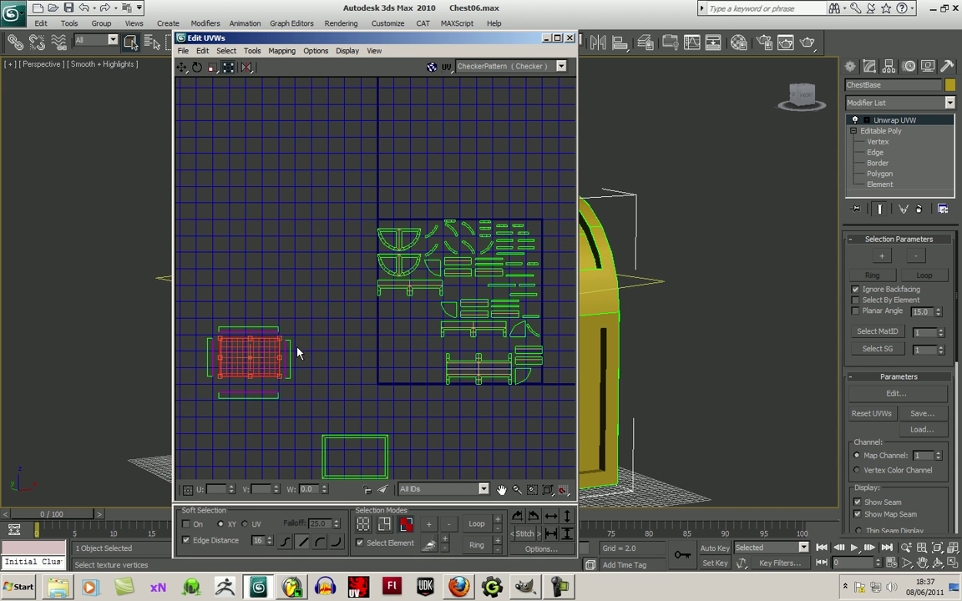
- Move the lower long strip up close to the plain rectangle's bottom edge
left_click_drag(286, 358, 286, 359)
key("ctrl+z")
left_click(308, 317)
middle_click_drag(307, 317, 468, 324)
scroll(455, 326, "down", 4)
scroll(424, 315, "up", 6)
middle_click_drag(425, 312, 397, 208)
scroll(398, 208, "up", 4)
left_click_drag(359, 440, 383, 396)
left_click(387, 451)
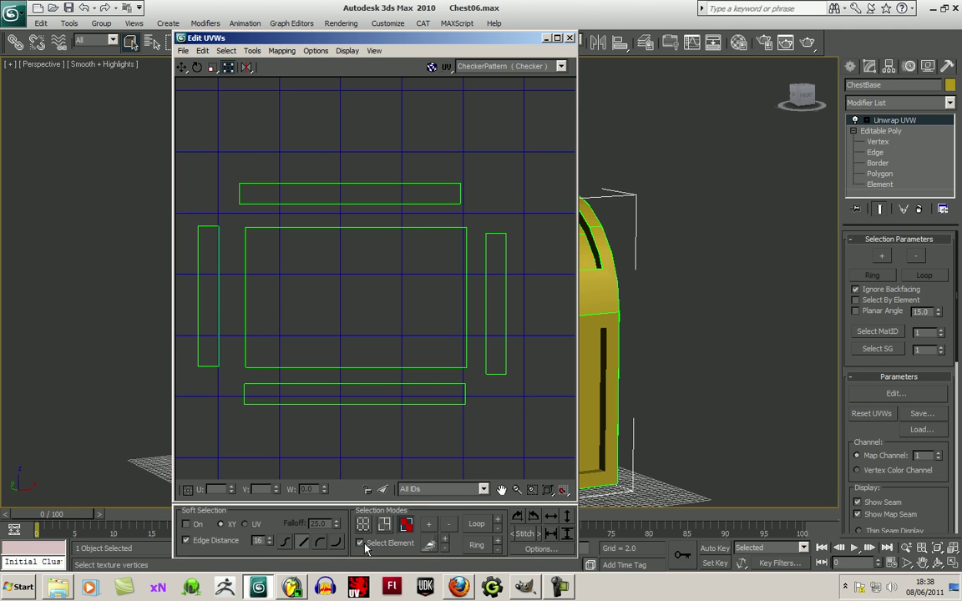
- Turn off element selection and use Target Weld on the rectangle's bottom edge to join it to the strip below
left_click(360, 544)
left_click(386, 524)
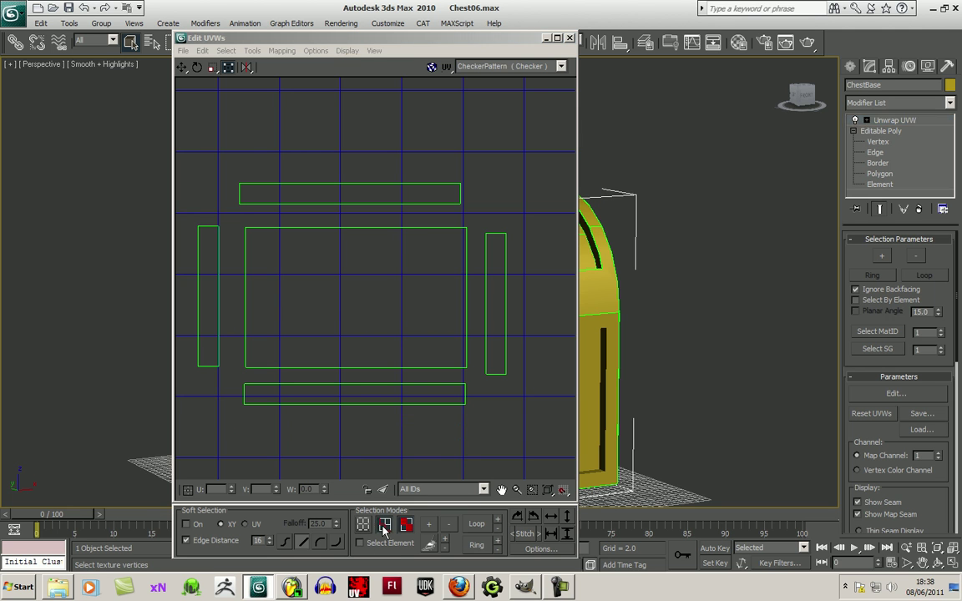
left_click(363, 384)
right_click(364, 384)
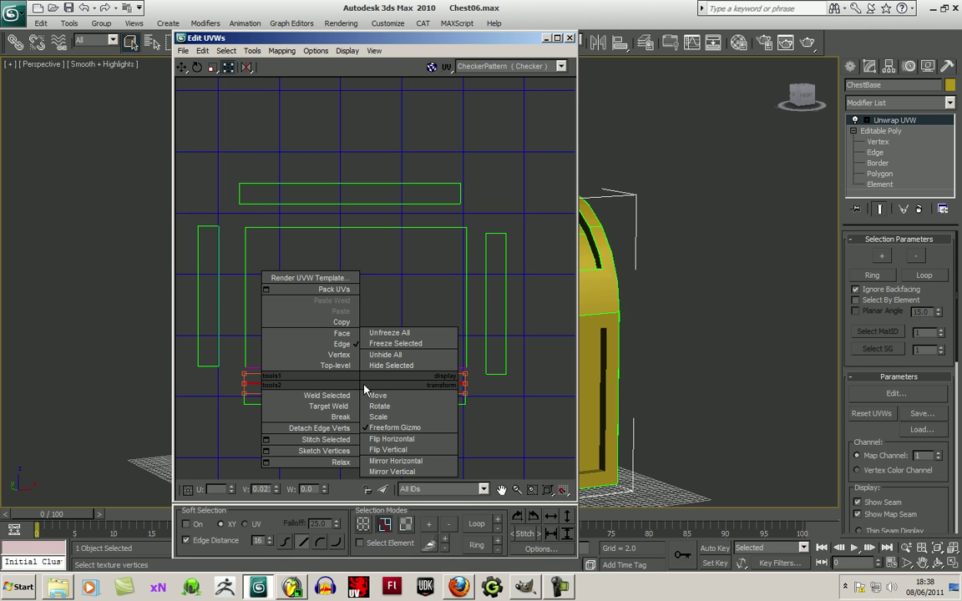
left_click(341, 402)
left_click(383, 381)
left_click(382, 368)
right_click(381, 368)
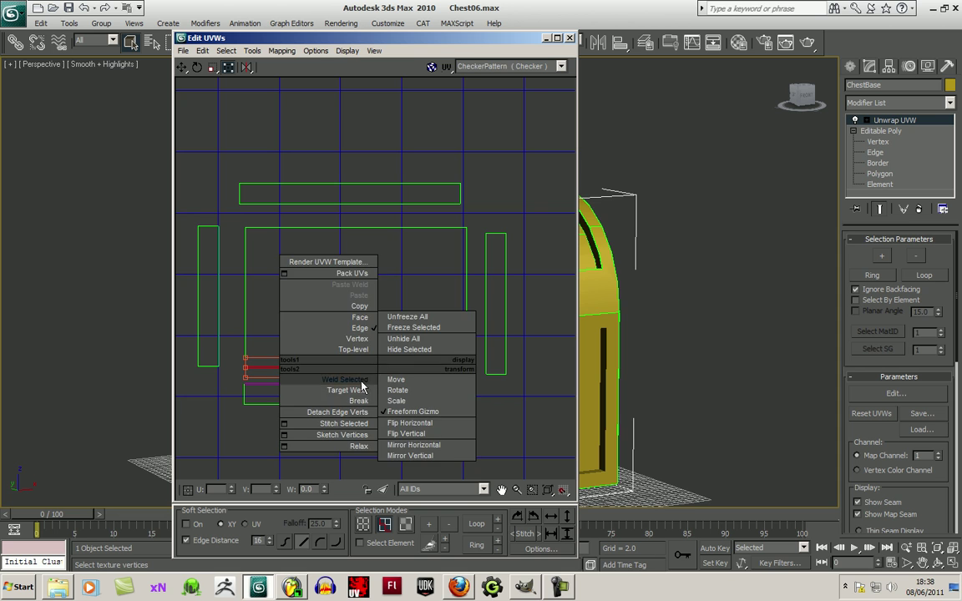
left_click(317, 355)
left_click(382, 412)
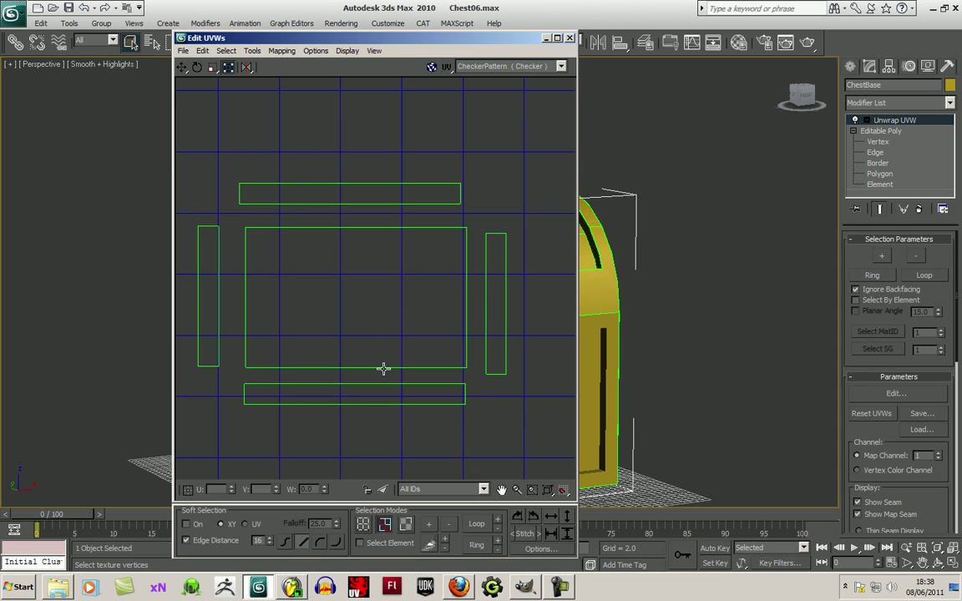
right_click(384, 369)
left_click(288, 351)
left_click_drag(391, 376, 390, 385)
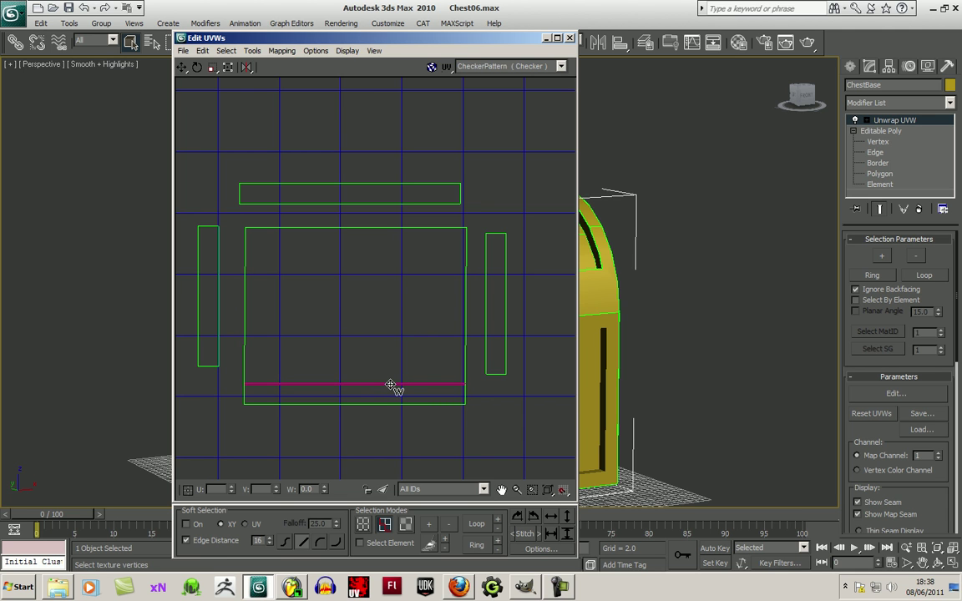
left_click_drag(389, 378, 390, 370)
left_click(414, 447)
- Target-weld the strips' inner corner vertices to the rectangle's corners and shift the lower-right corner up slightly
left_click(366, 531)
left_click_drag(245, 374, 245, 384)
mouse_move(464, 372)
left_mouse_down()
mouse_move(466, 384)
mouse_move(481, 386)
mouse_move(465, 385)
left_mouse_up()
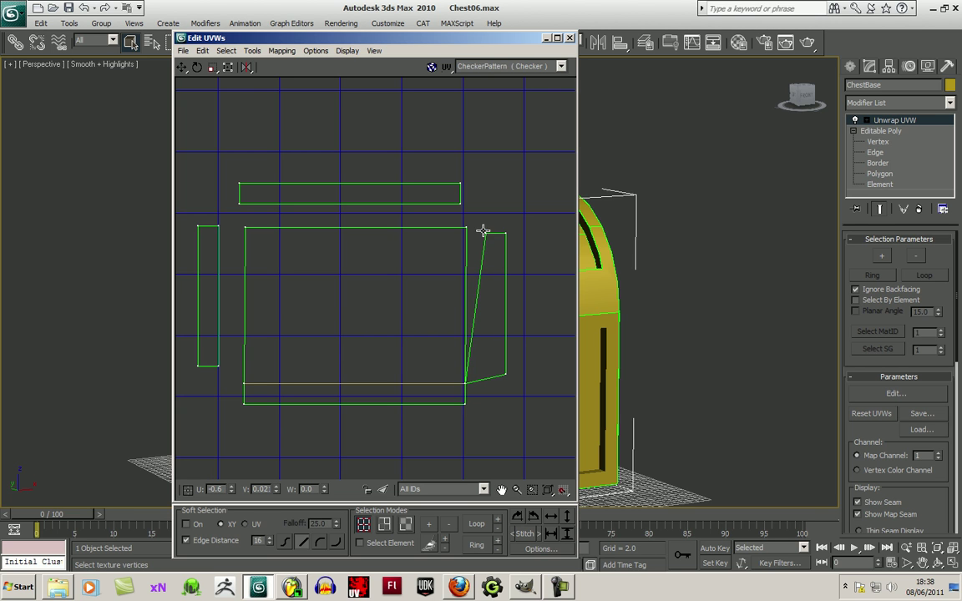
left_click_drag(486, 236, 466, 228)
left_click_drag(236, 205, 246, 228)
left_click_drag(217, 365, 243, 371)
left_click_drag(467, 381, 465, 370)
- Turn off Target Weld and straighten the welded cluster's rows and columns of vertices into horizontal and vertical lines
right_click(365, 306)
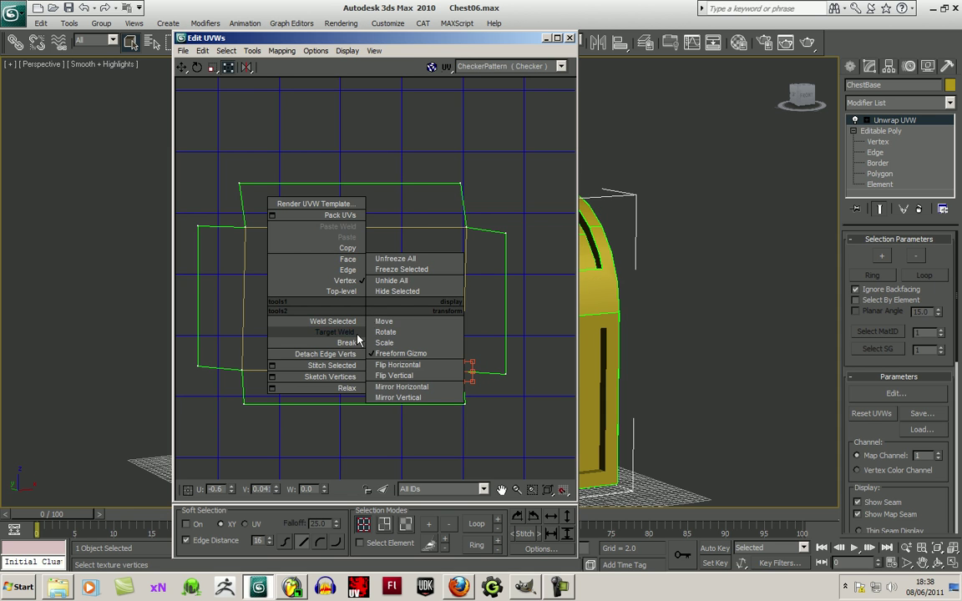
left_click(360, 332)
right_click(377, 295)
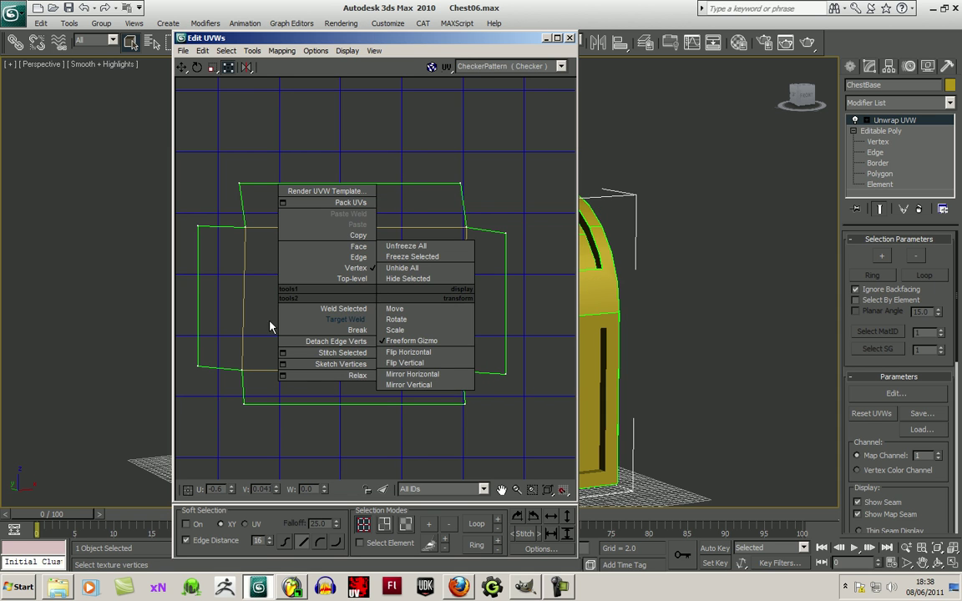
left_click(330, 429)
mouse_move(241, 370)
left_mouse_down()
mouse_move(251, 350)
mouse_move(243, 368)
left_mouse_up()
scroll(325, 409, "down", 3)
left_click_drag(311, 324, 433, 311)
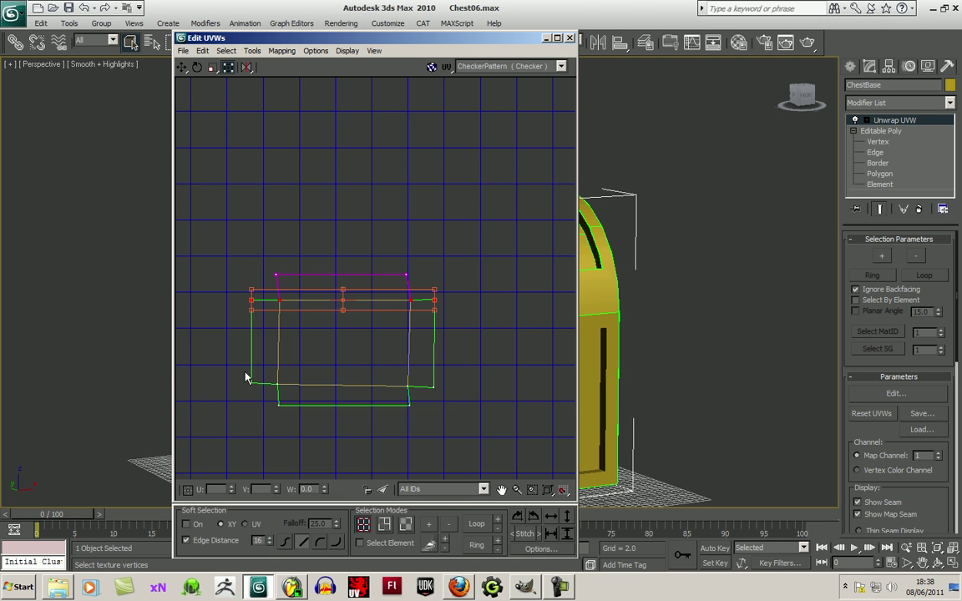
left_click_drag(452, 398, 432, 392)
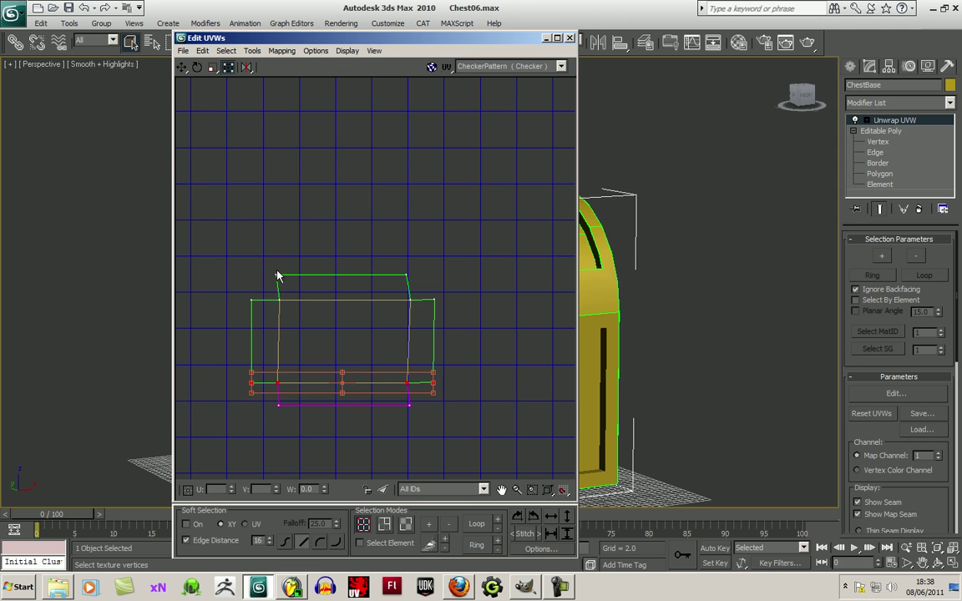
left_click_drag(287, 384, 287, 409)
left_click_drag(417, 420, 414, 406)
left_click(425, 434)
- Select the whole welded cluster, move the UV editor off the model and display the perspective view in wireframe
middle_click_drag(453, 397, 406, 376)
scroll(461, 384, "down", 5)
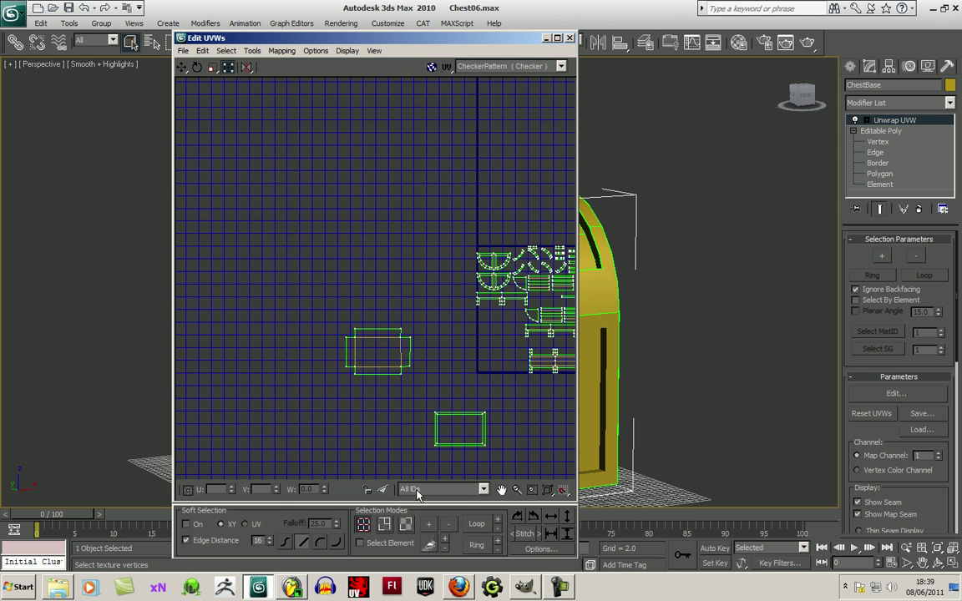
left_click(407, 526)
left_click_drag(333, 322, 429, 396)
middle_click_drag(444, 347, 396, 357)
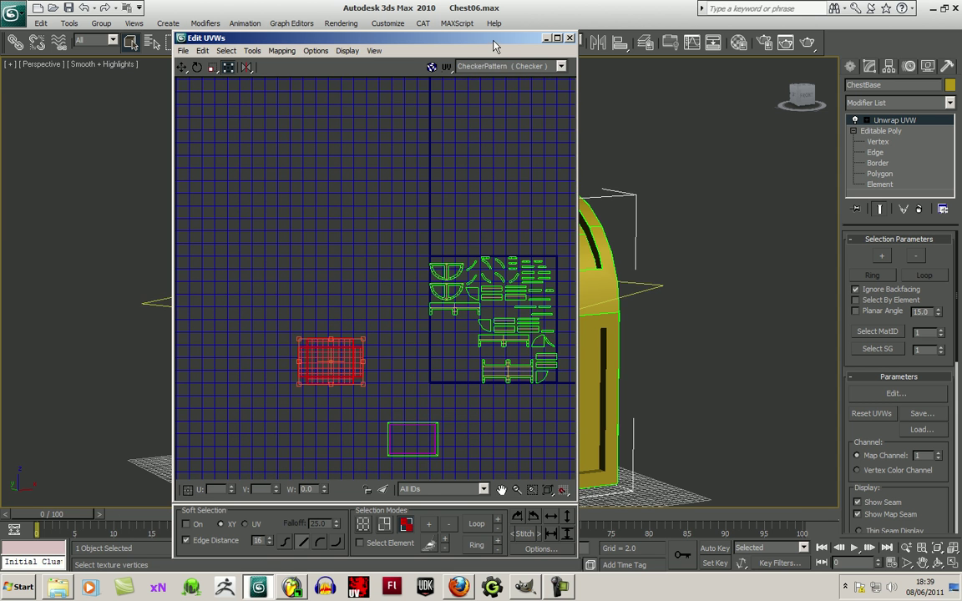
left_click_drag(494, 46, 253, 123)
middle_click_drag(602, 145, 756, 142, "alt")
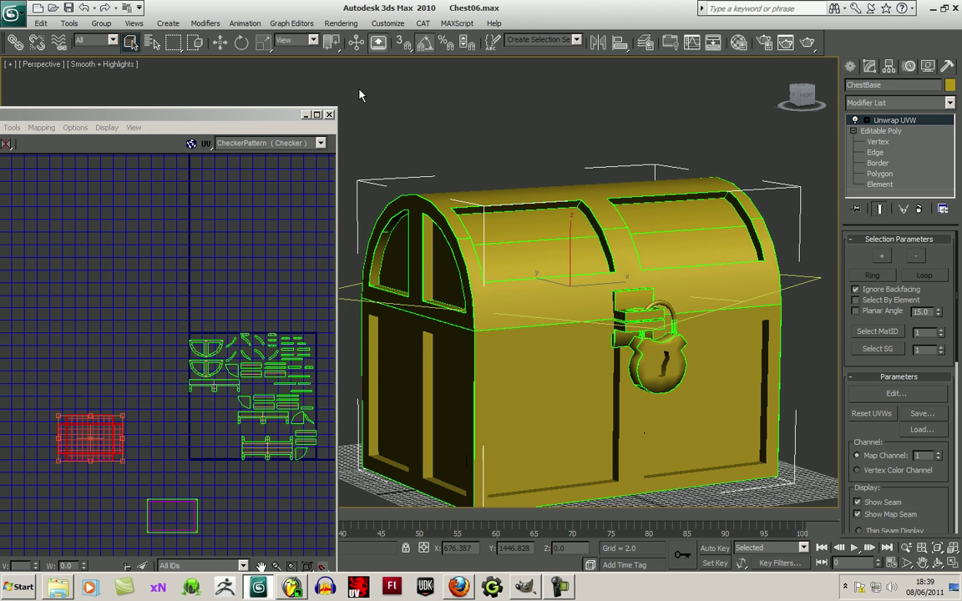
left_click(96, 65)
left_click(118, 98)
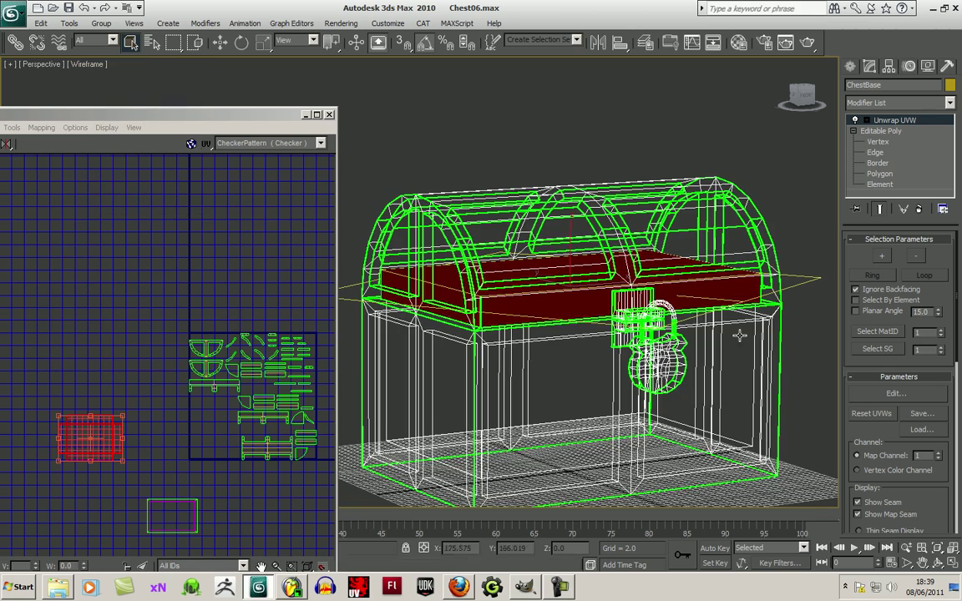
- Orbit around the wireframe chest to examine which lid faces the welded cluster covers
left_click(939, 563)
left_click_drag(481, 297, 601, 289)
left_click_drag(480, 269, 493, 234)
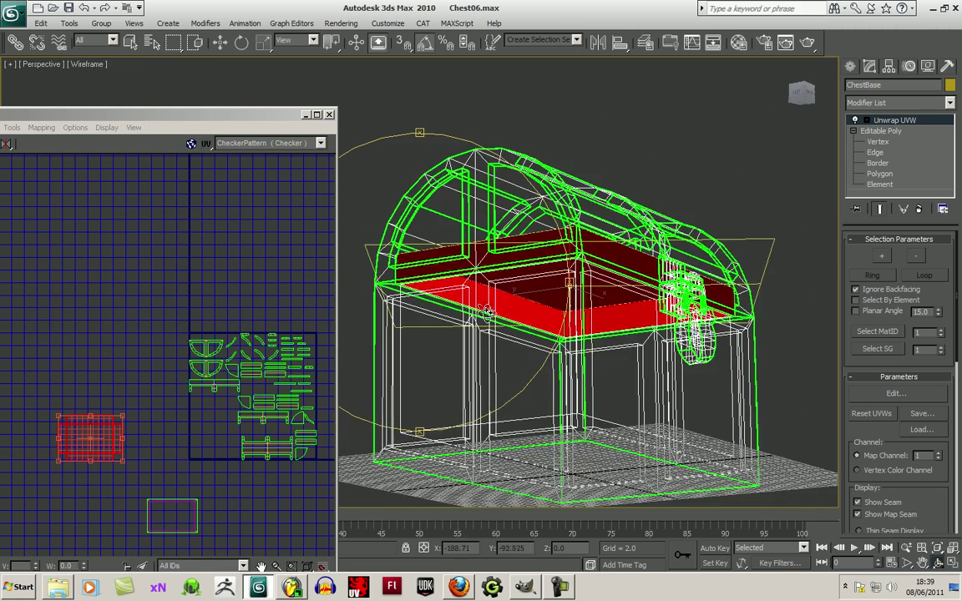
mouse_move(480, 271)
left_mouse_down()
mouse_move(512, 260)
mouse_move(462, 269)
left_mouse_up()
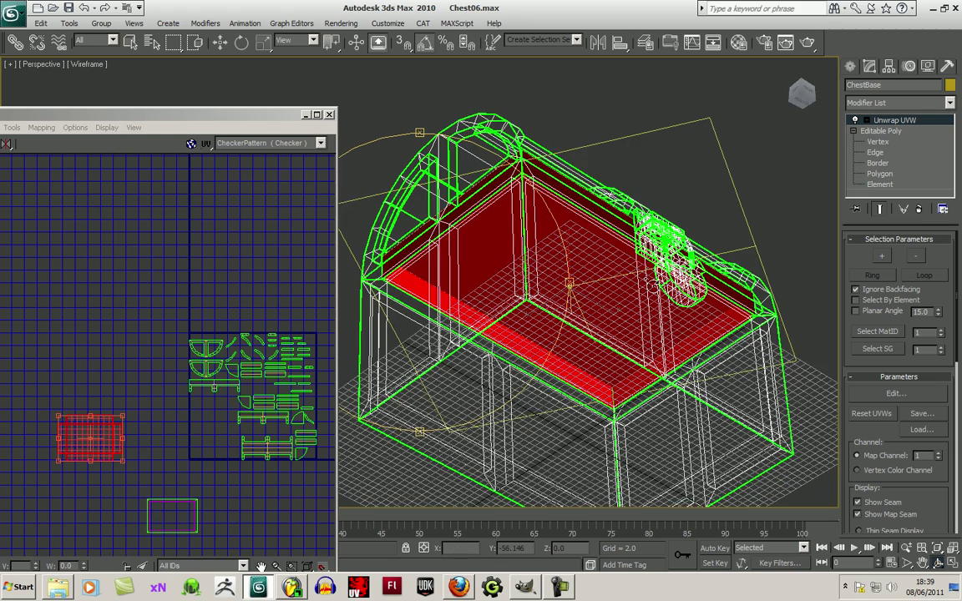
left_click_drag(477, 327, 440, 288)
left_click_drag(495, 332, 483, 305)
middle_click_drag(482, 304, 502, 285)
- Move the welded cluster farther away from the rectangular frame cluster and deselect it
middle_click_drag(154, 320, 198, 273)
scroll(261, 255, "down", 3)
left_click_drag(193, 319, 145, 358)
left_click(233, 396)
- Select the rectangular frame cluster and examine its faces on the chest from below
scroll(221, 372, "up", 2)
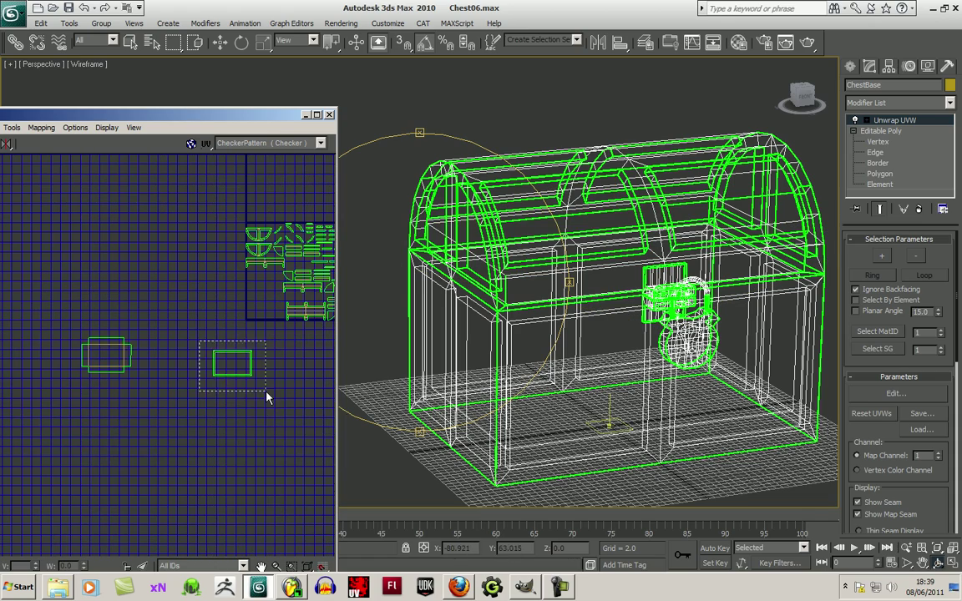
left_click_drag(254, 384, 257, 385)
middle_click_drag(488, 355, 470, 198, "alt")
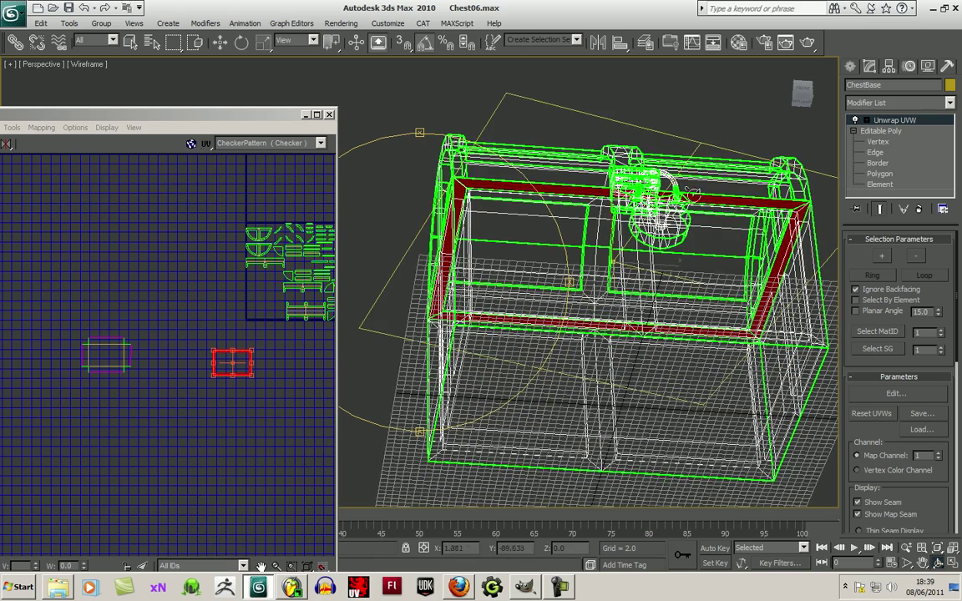
- Move the rectangular frame cluster below the welded cluster and deselect it
middle_click_drag(535, 234, 510, 255, "alt")
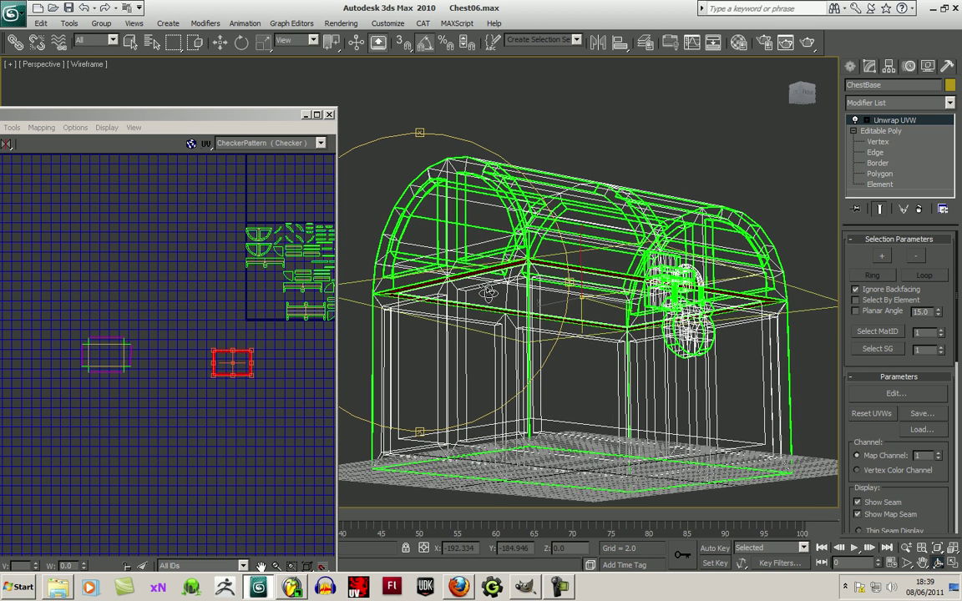
scroll(245, 398, "up", 3)
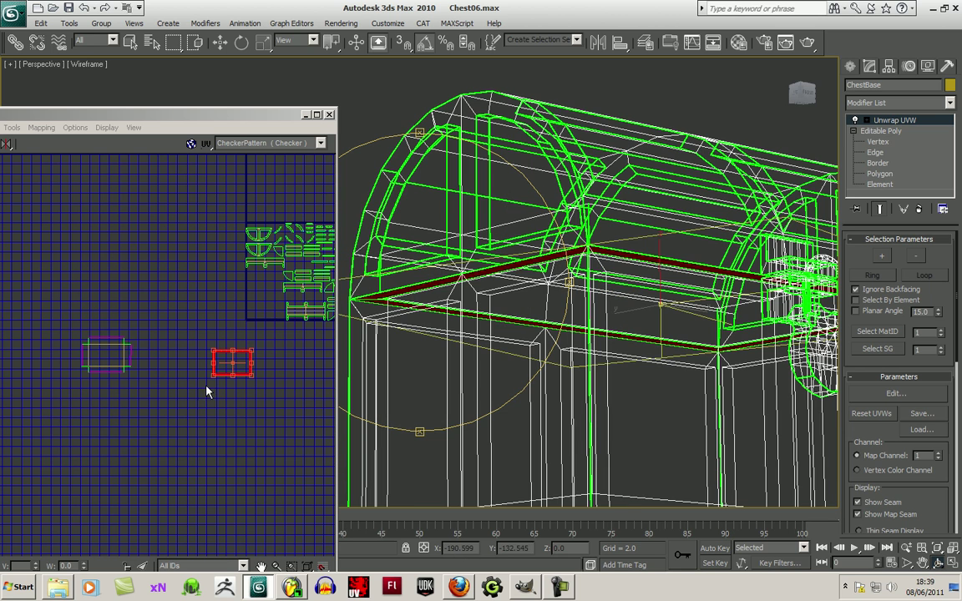
left_click_drag(248, 371, 132, 410)
middle_click_drag(205, 405, 349, 359)
scroll(241, 389, "up", 3)
left_click(208, 419)
middle_click_drag(279, 407, 217, 400)
- Break the right and left strips off the rectangular frame cluster so they become separate UV pieces
left_click(224, 348)
right_click(223, 346)
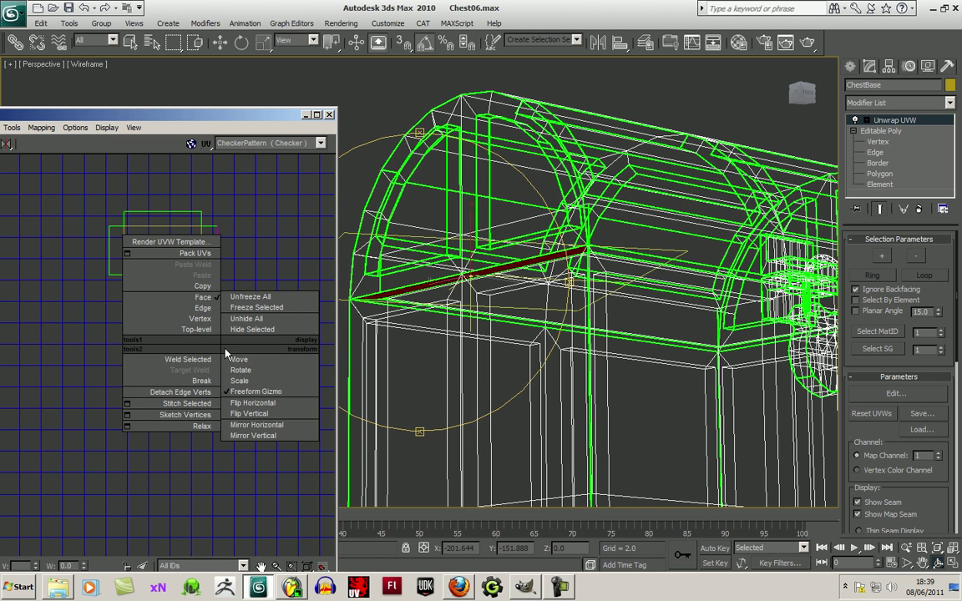
left_click(195, 381)
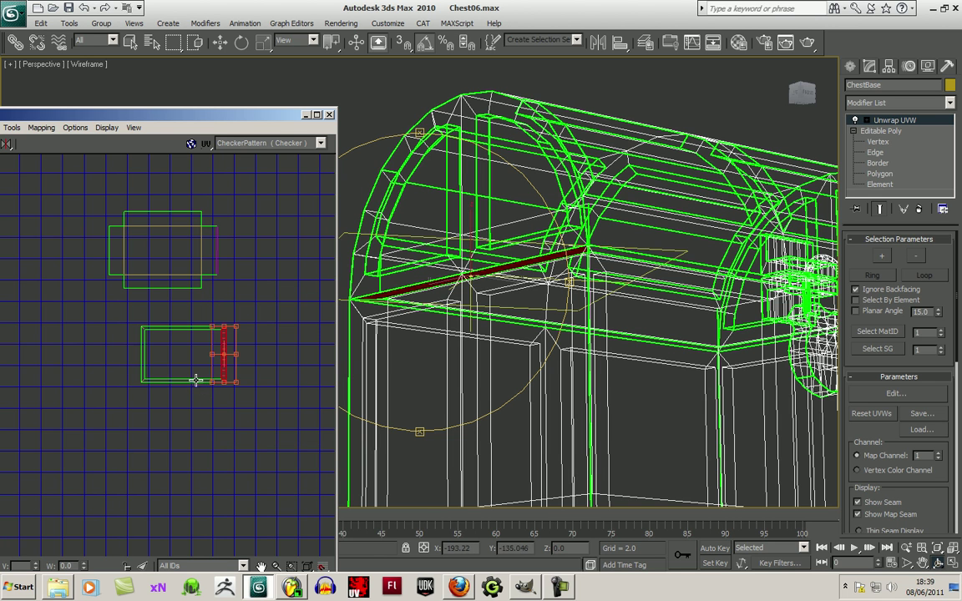
left_click(144, 356)
right_click(144, 356)
left_click(121, 388)
left_click(182, 417)
- Pull the side strips away from the frame and place the right strip beside the welded cluster's right edge
scroll(182, 418, "up", 3)
left_click(73, 291)
left_click_drag(71, 301, 43, 302)
left_click_drag(301, 281, 315, 292)
scroll(305, 379, "down", 3)
middle_click_drag(305, 380, 259, 416)
left_click_drag(263, 380, 264, 276)
left_click(288, 309)
left_click(239, 279)
left_click(251, 298)
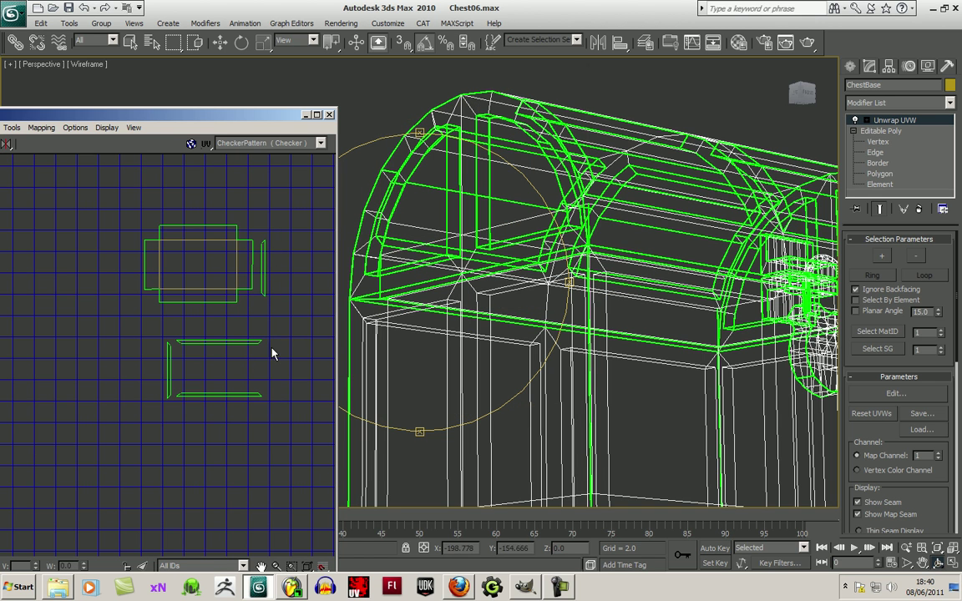
- Place the frame's top, left and bottom strips next to the matching sides of the welded cluster
left_click_drag(239, 343, 228, 213)
left_click(168, 369)
left_click_drag(168, 369, 133, 265)
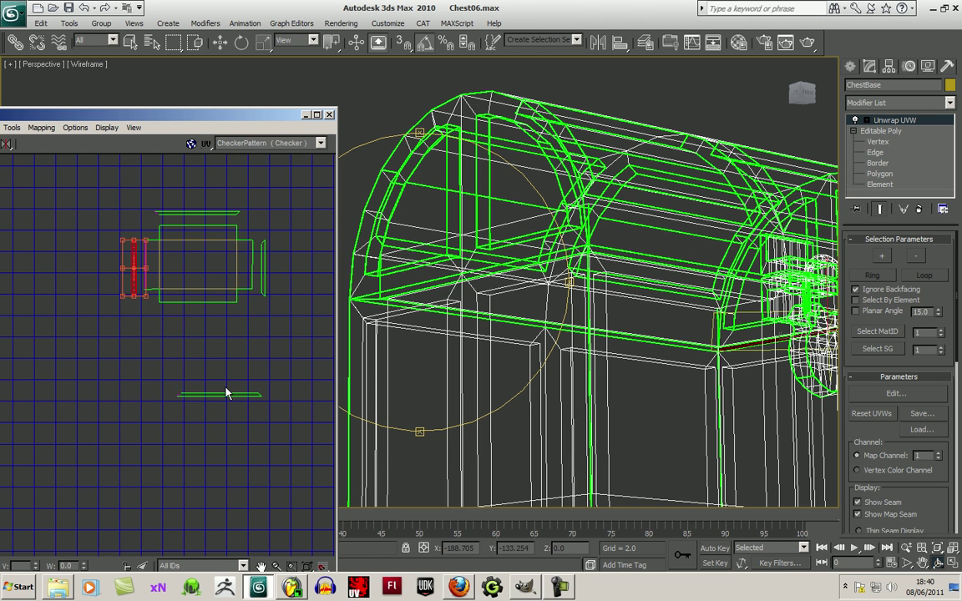
left_click(224, 396)
left_click_drag(224, 396, 224, 314)
left_click(229, 348)
- In vertex mode, target-weld the left strip's two inner corners to the corners of the welded cluster's left edge
scroll(227, 348, "up", 4)
left_click_drag(289, 124, 507, 74)
right_click(394, 206)
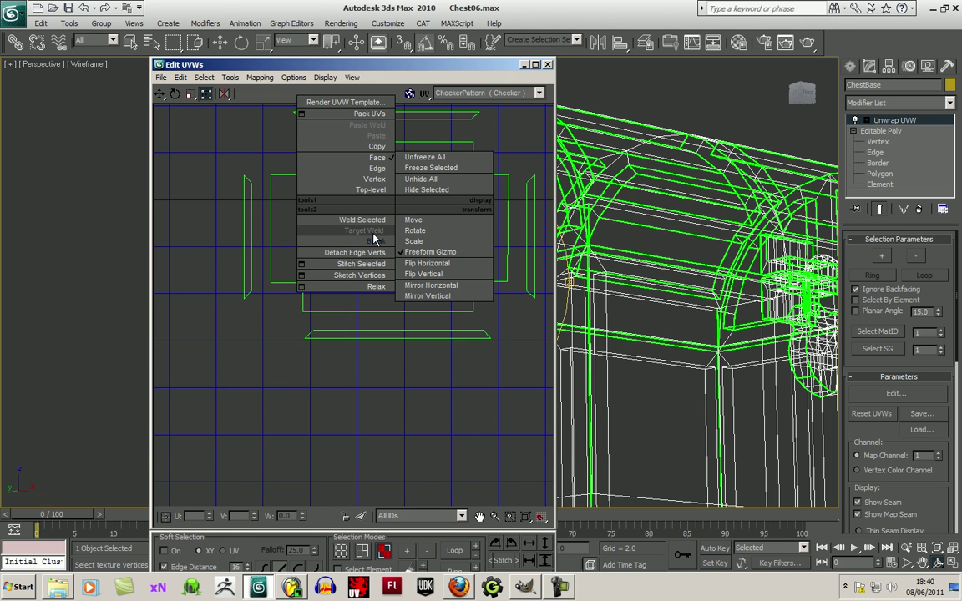
left_click(375, 241)
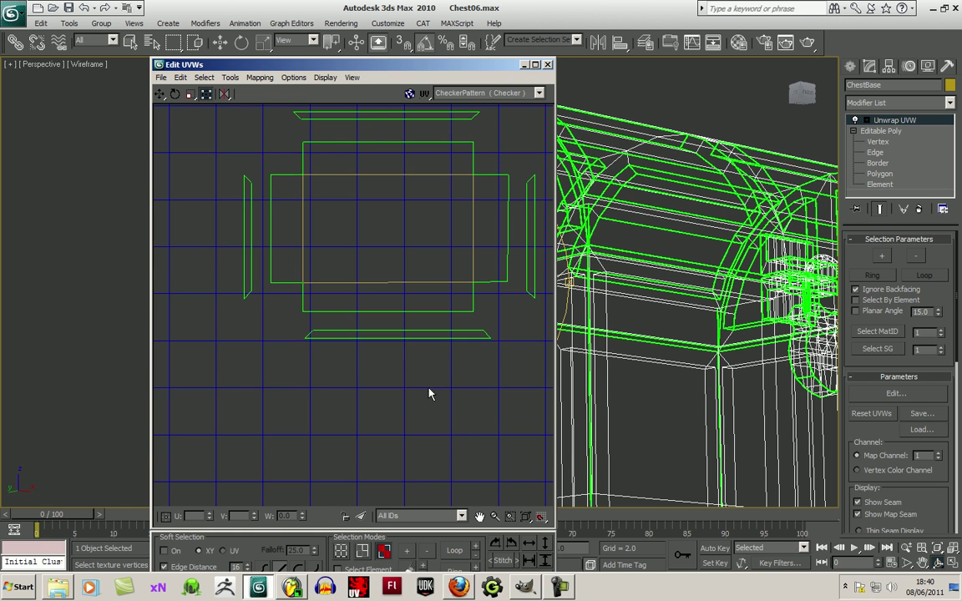
left_click(341, 551)
left_click_drag(387, 67, 390, 44)
right_click(247, 330)
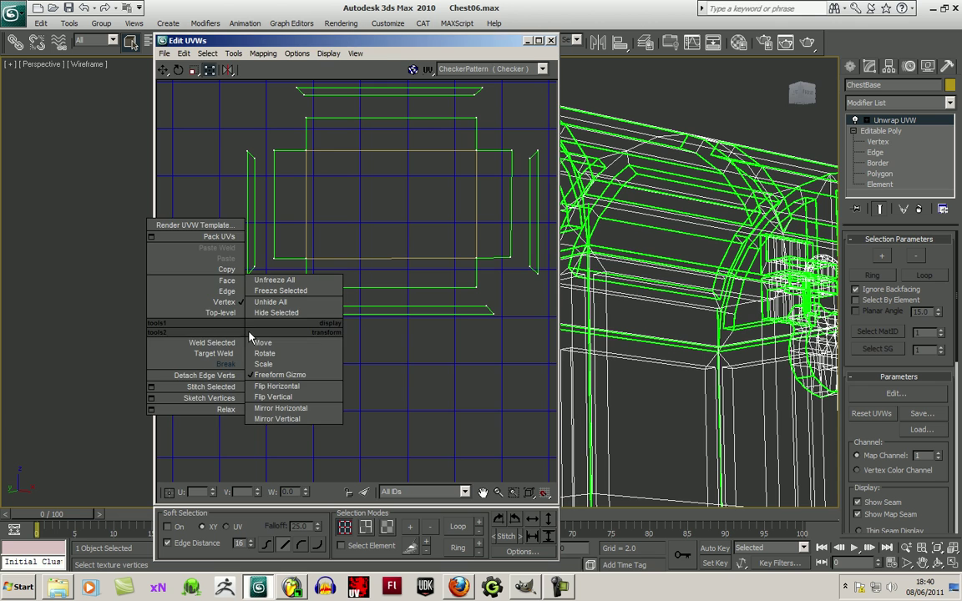
left_click(223, 363)
left_click_drag(253, 266, 274, 258)
left_click_drag(256, 159, 274, 151)
- Target-weld the inner corners of the top and right strips to the corresponding corners of the welded cluster
middle_click_drag(300, 146, 293, 181)
left_click_drag(297, 132, 298, 153)
left_click_drag(466, 133, 468, 153)
left_click_drag(525, 199, 505, 186)
left_click_drag(520, 304, 505, 292)
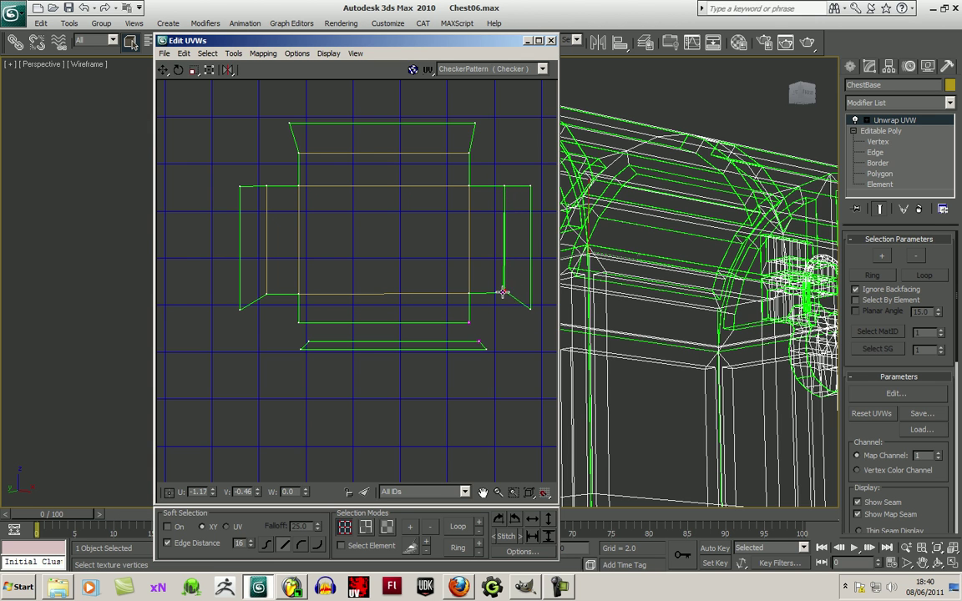
scroll(535, 329, "up", 1)
middle_click_drag(501, 344, 488, 353)
- Change the shared sub-objects' display colour in the unwrap preferences to light blue (0, 186, 255)
left_click(527, 555)
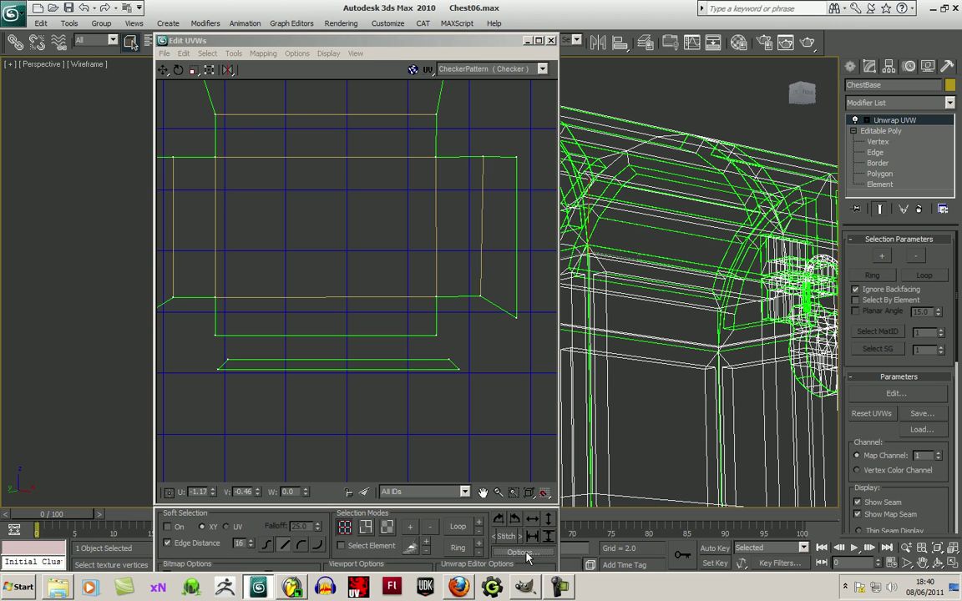
left_click_drag(385, 45, 370, 20)
left_click(517, 530)
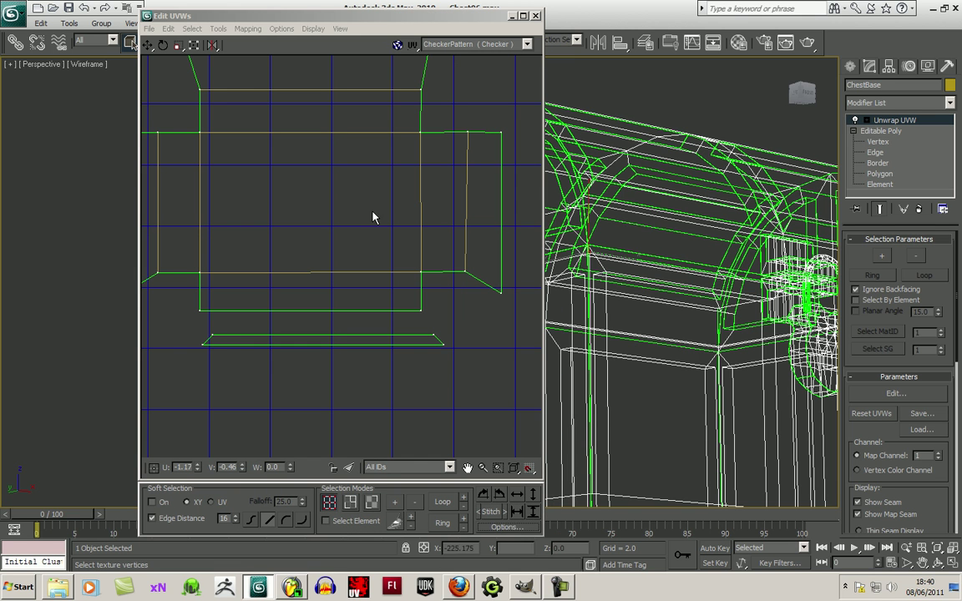
left_click(308, 29)
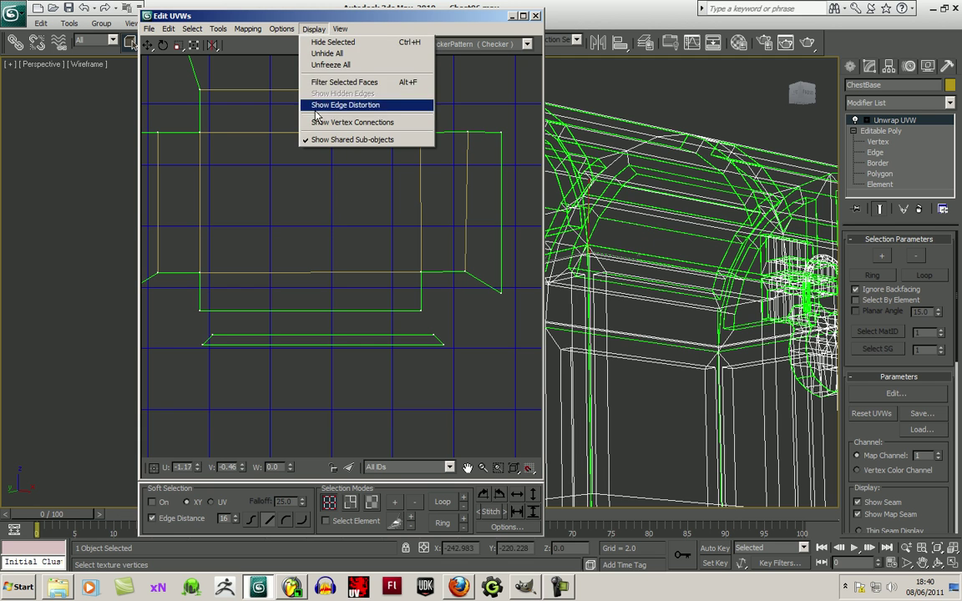
left_click(345, 104)
left_click(282, 29)
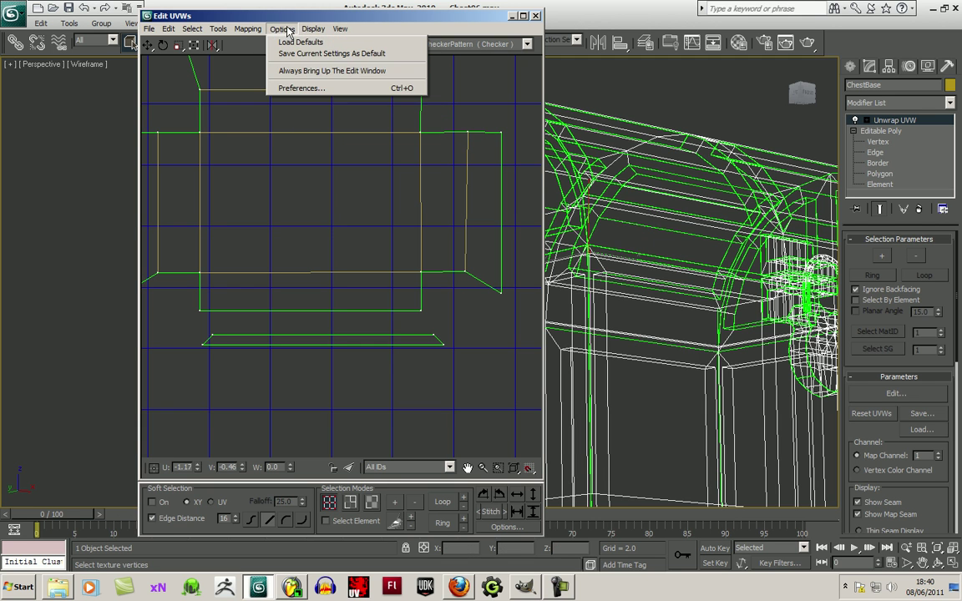
left_click(271, 84)
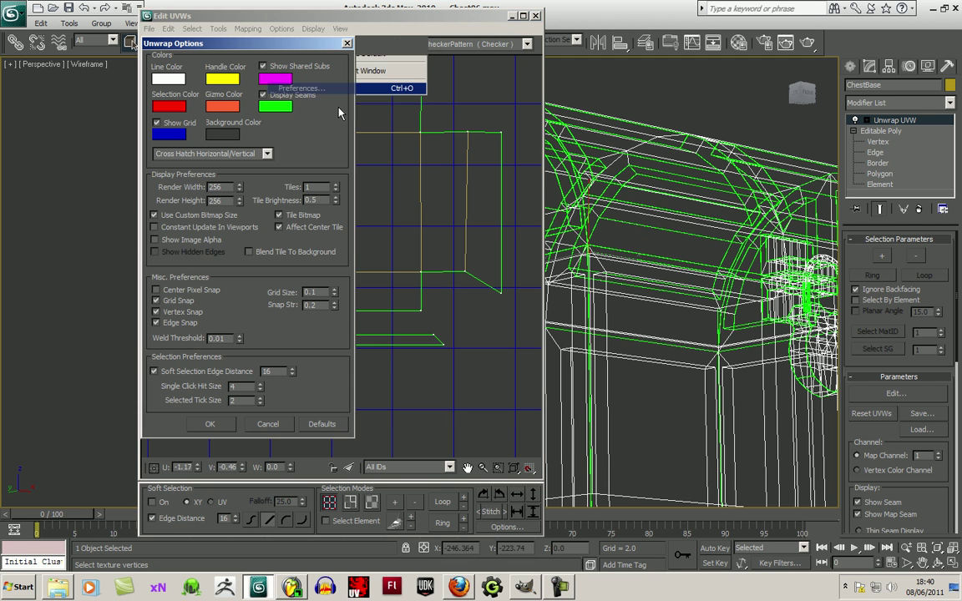
left_click(276, 80)
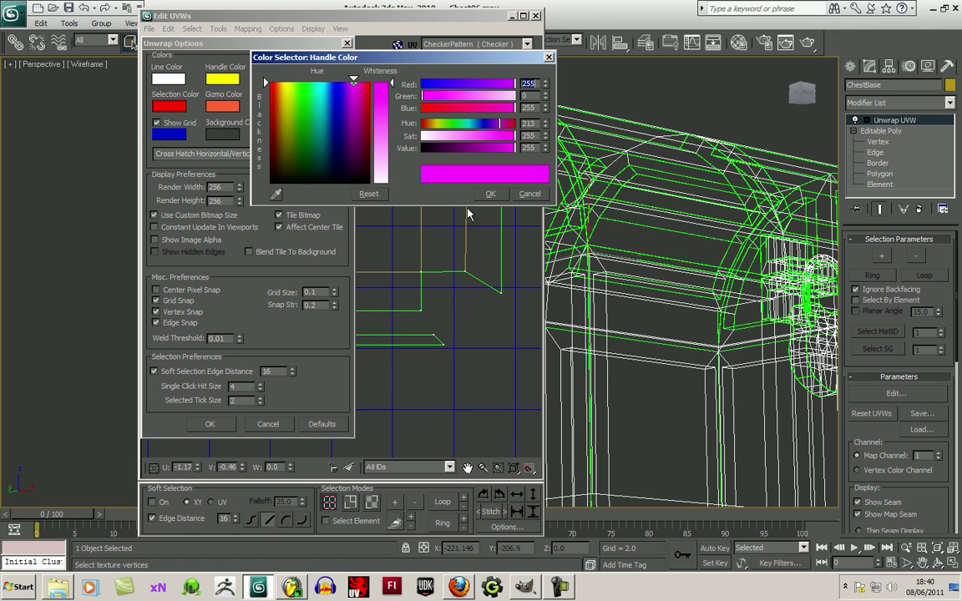
left_click_drag(342, 105, 325, 80)
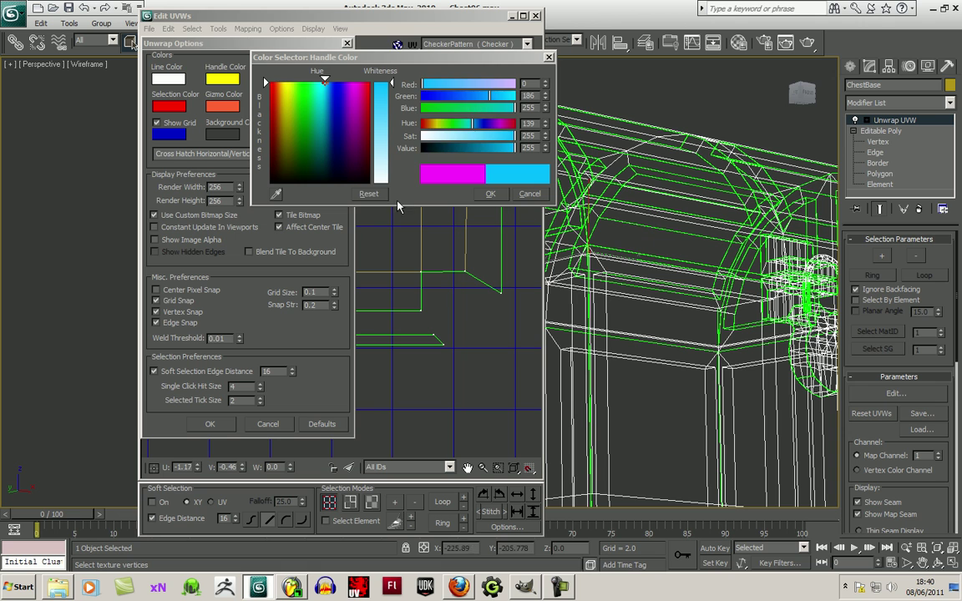
left_click(489, 194)
- Change the shared sub-objects' display colour to white
left_click(438, 334)
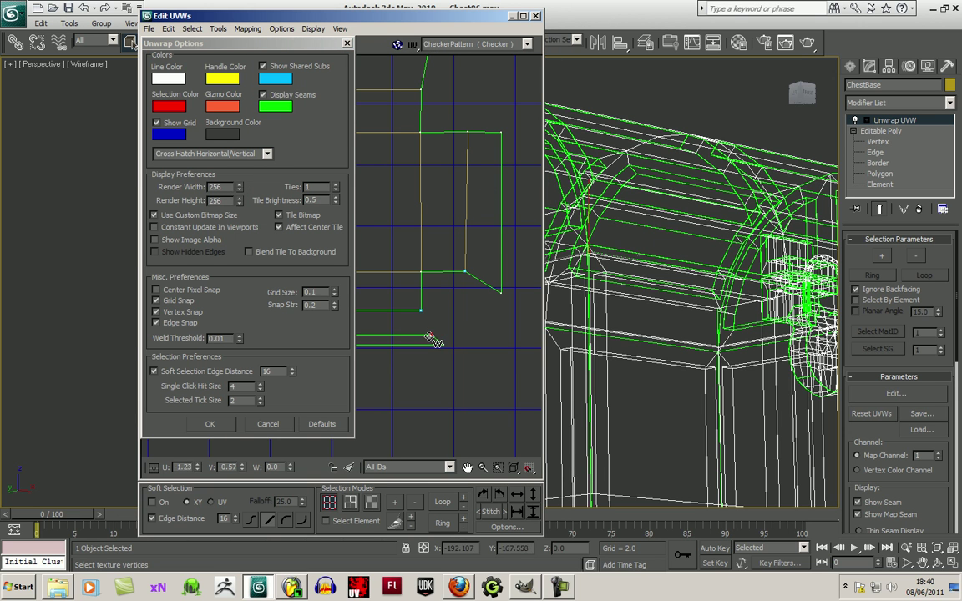
left_click(274, 78)
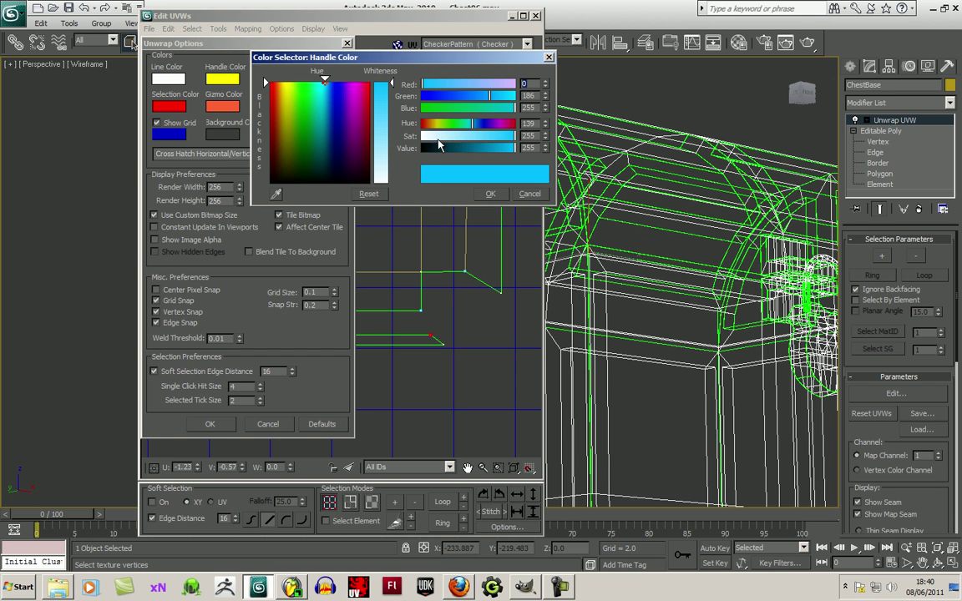
left_click_drag(433, 136, 404, 138)
left_click(475, 326)
- Target-weld the bottom strip's two inner corners to the cluster's bottom edge and accept the unwrap preferences
left_click_drag(429, 336, 419, 308)
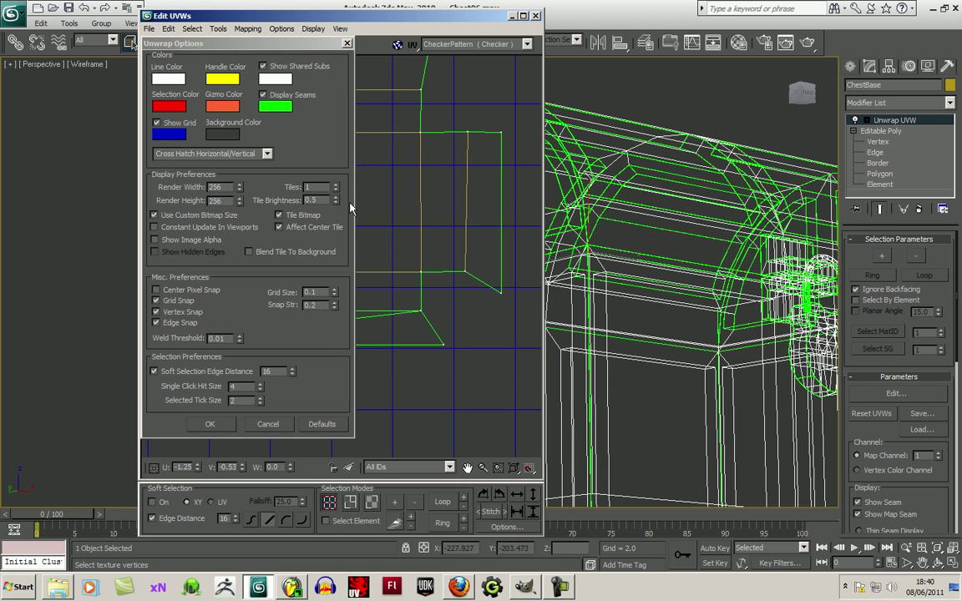
left_click_drag(330, 47, 425, 115)
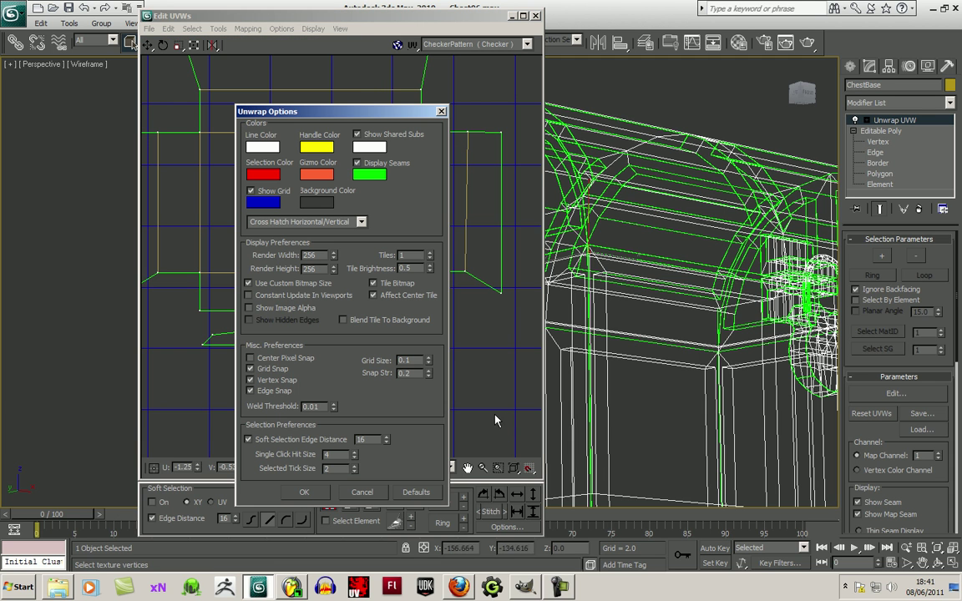
left_click(302, 491)
mouse_move(272, 371)
left_mouse_down()
mouse_move(254, 351)
mouse_move(265, 365)
left_mouse_up()
- Examine the joined cluster and its shared-vertex display alongside the packed clusters
scroll(251, 377, "down", 5)
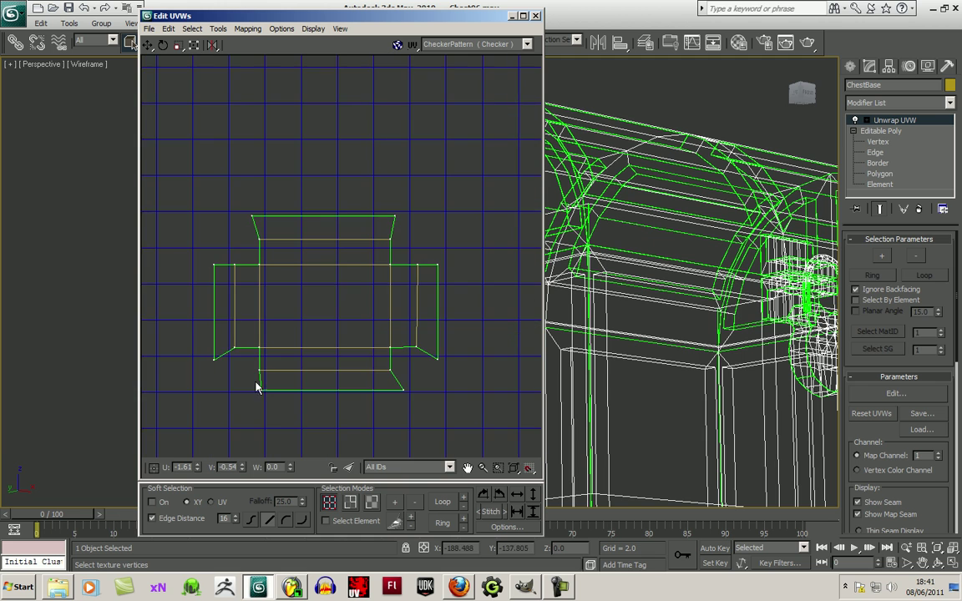
scroll(336, 385, "down", 3)
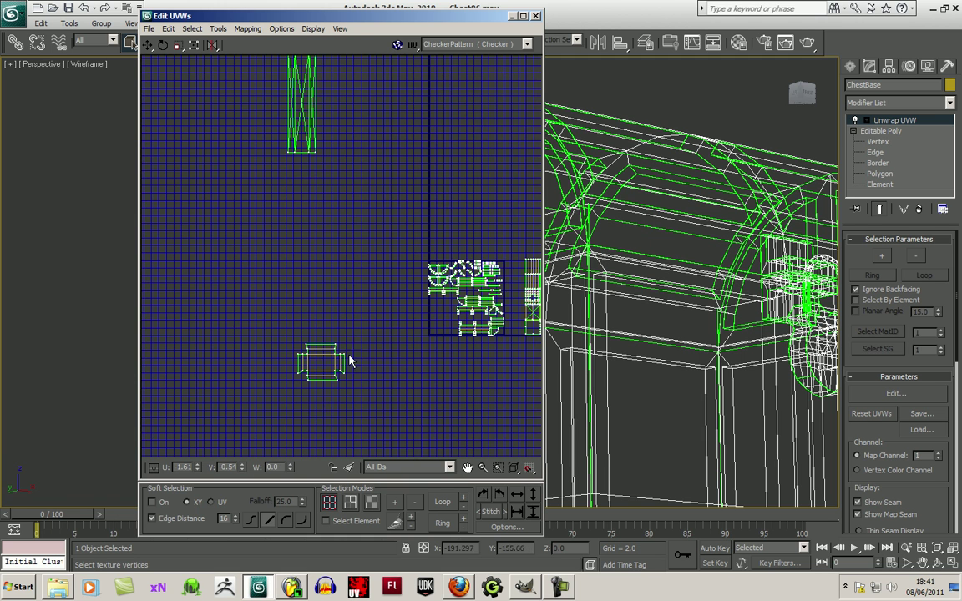
scroll(457, 338, "up", 5)
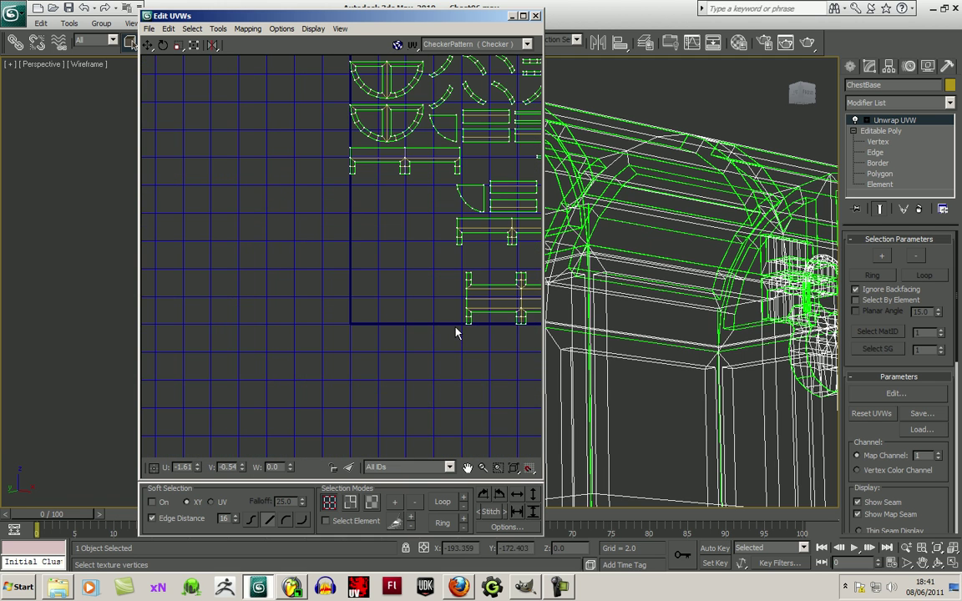
scroll(456, 333, "down", 4)
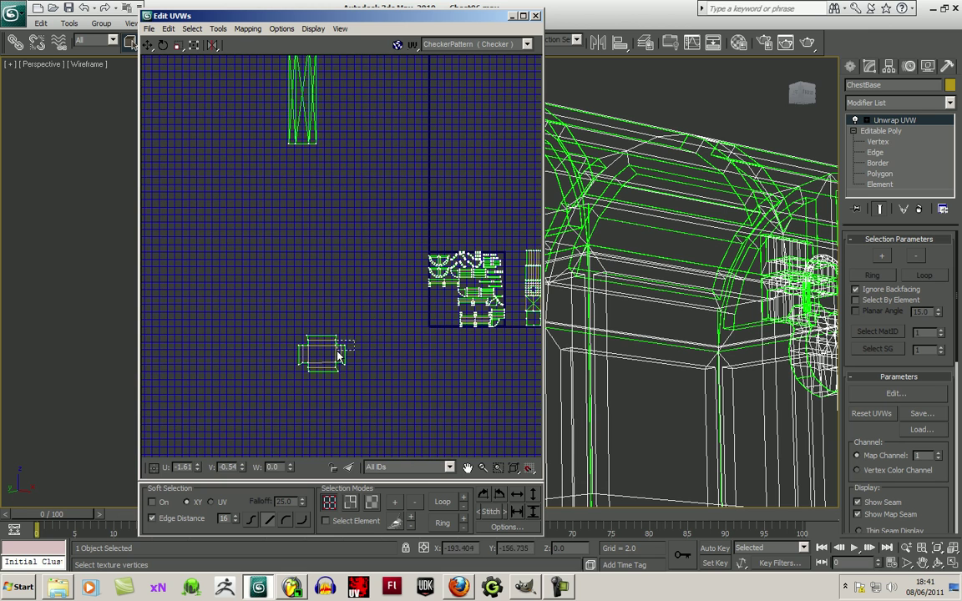
scroll(332, 347, "up", 2)
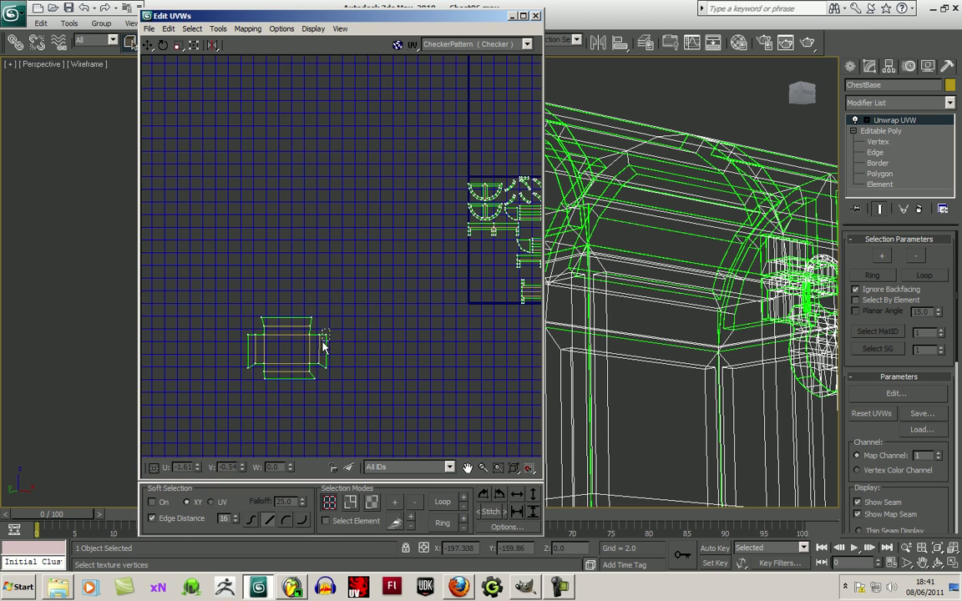
scroll(346, 401, "down", 3)
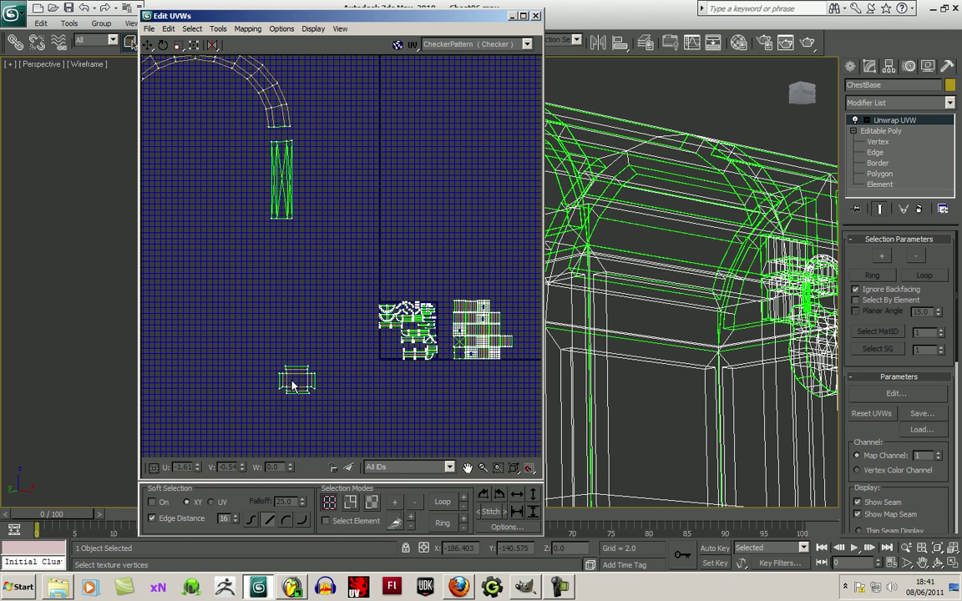
scroll(361, 402, "up", 5)
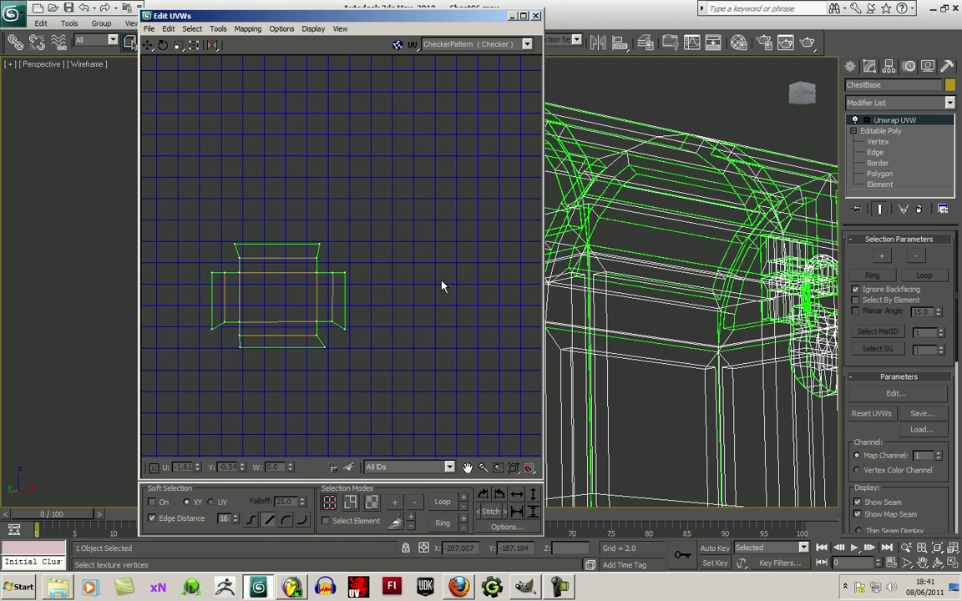
- Set the shared sub-objects' display colour to magenta (234, 0, 255) in the unwrap preferences and accept it
left_click(314, 28)
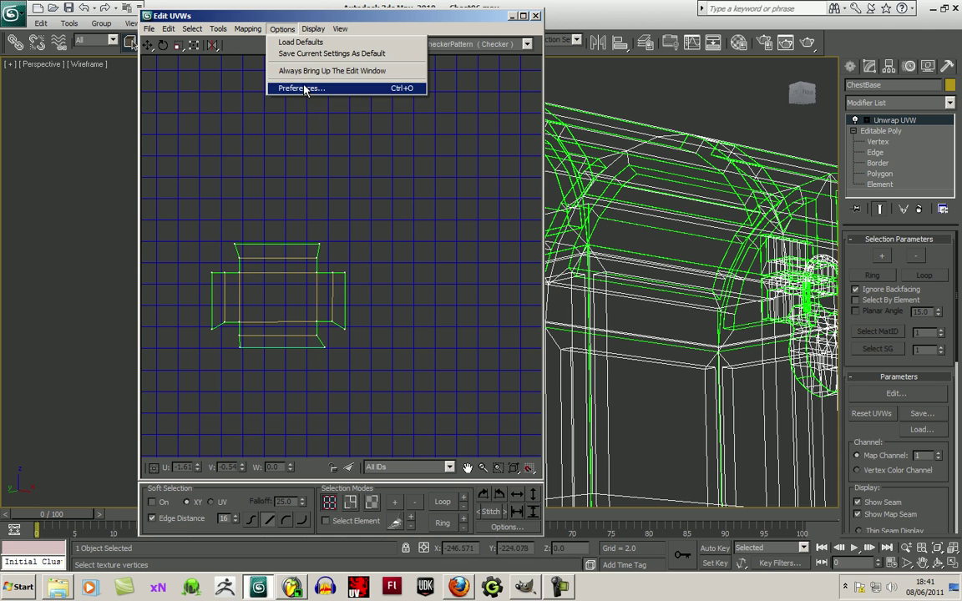
left_click(303, 89)
left_click(222, 79)
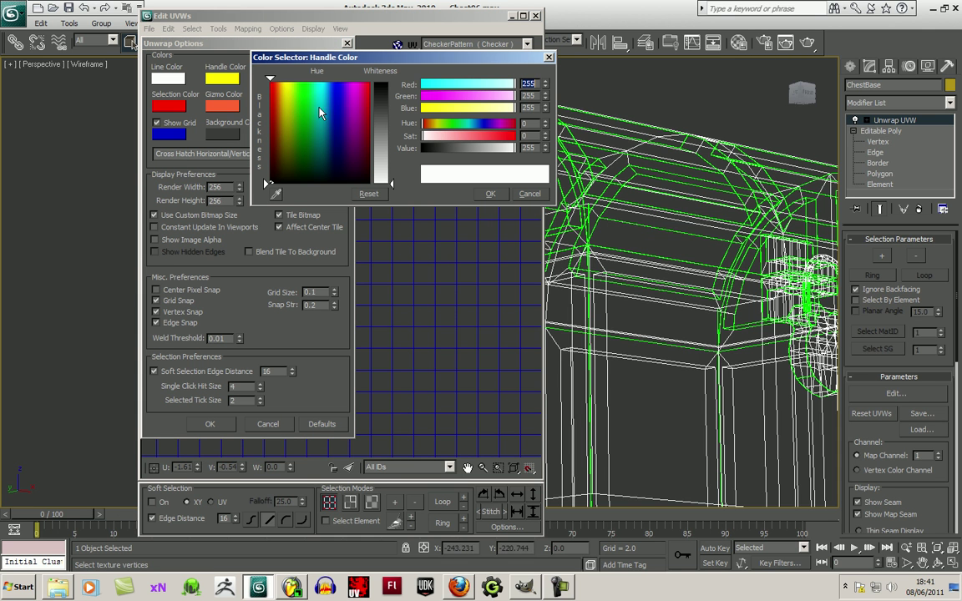
left_click(352, 81)
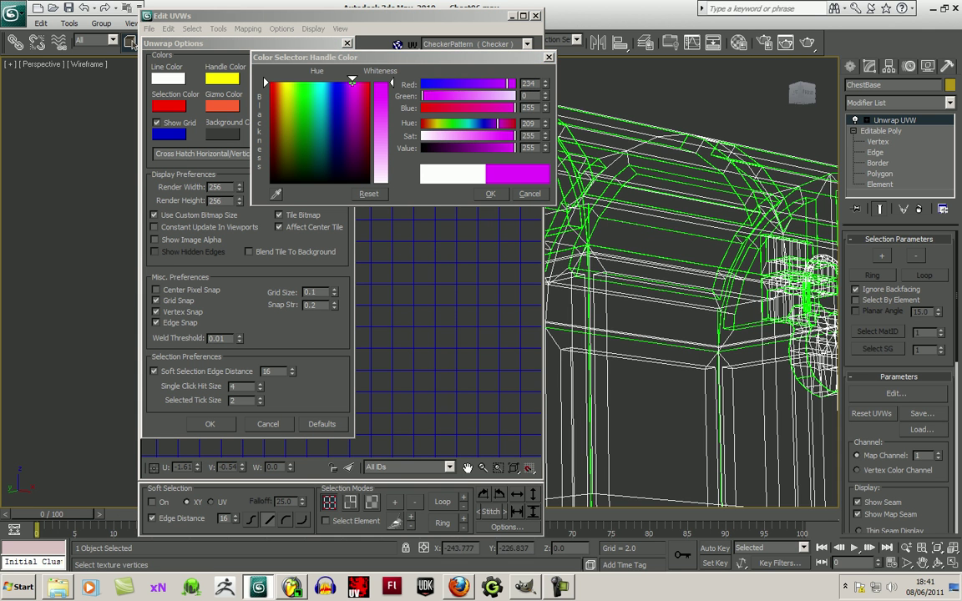
left_click(491, 193)
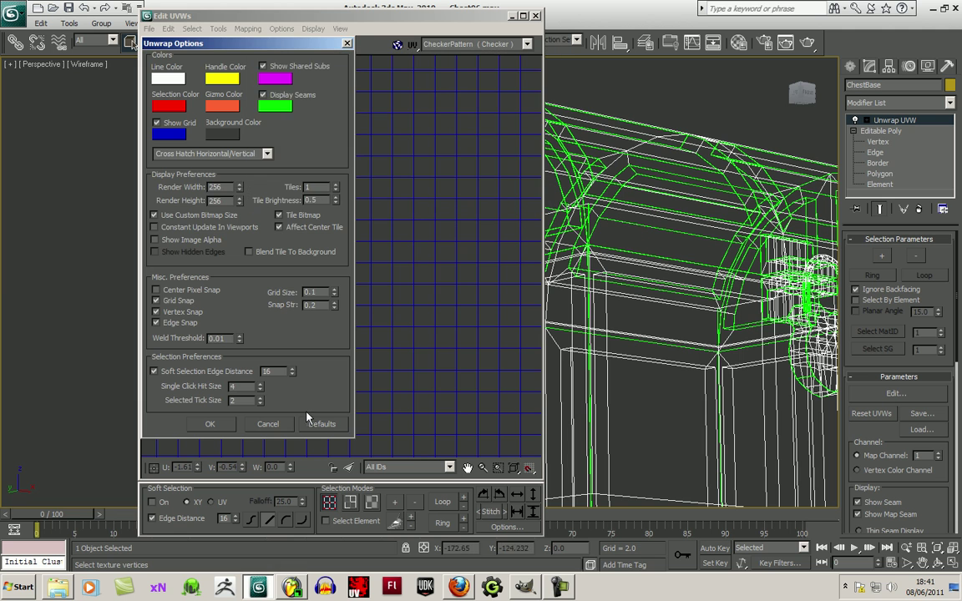
left_click(209, 423)
- Square up the outer corners of the bottom strip and the lower outer corners of the two side strips
scroll(402, 307, "down", 2)
scroll(359, 339, "up", 8)
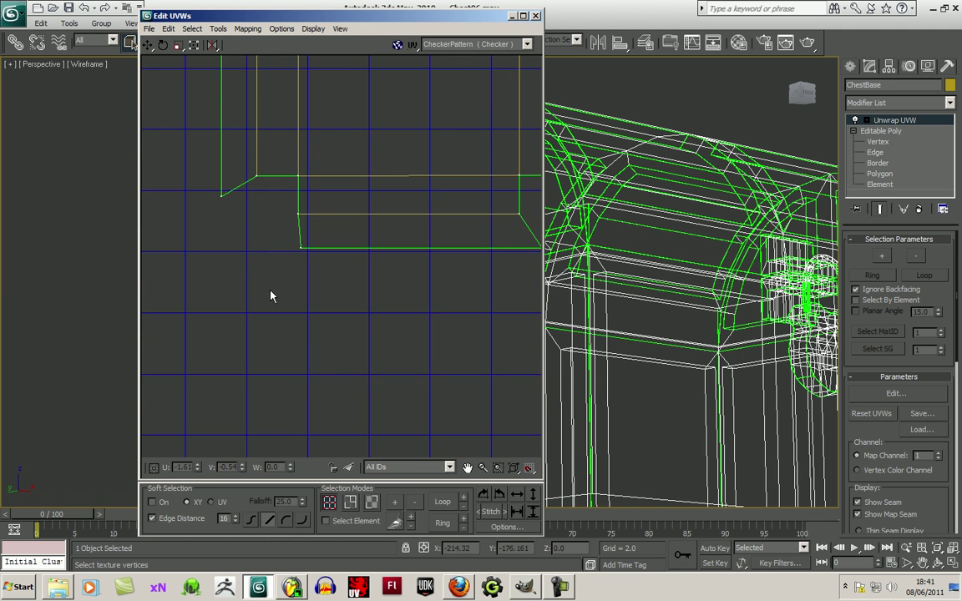
left_click_drag(200, 294, 201, 276)
left_click(280, 349)
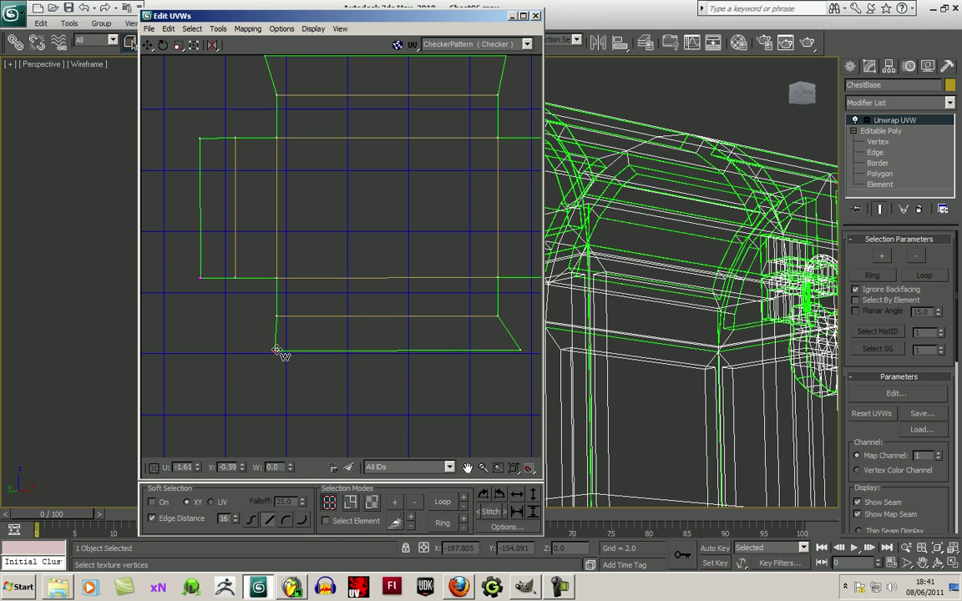
middle_click_drag(434, 392, 335, 404)
left_click_drag(420, 362, 403, 363)
left_click_drag(476, 308, 480, 289)
- Bring the top strip's two outer corners in line with its inner corners to make it rectangular
middle_click_drag(455, 126, 474, 191)
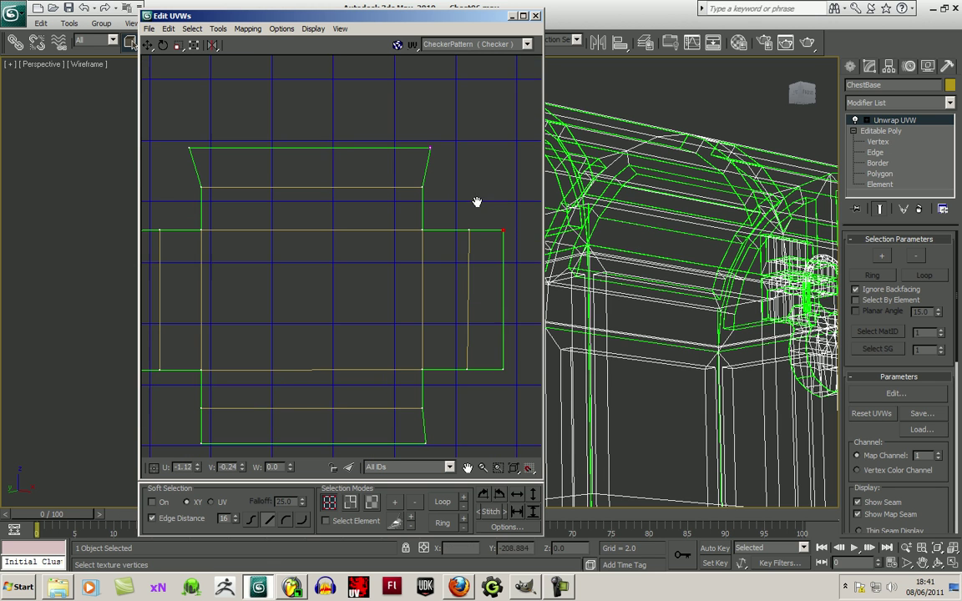
left_click_drag(430, 147, 422, 148)
left_click(422, 148)
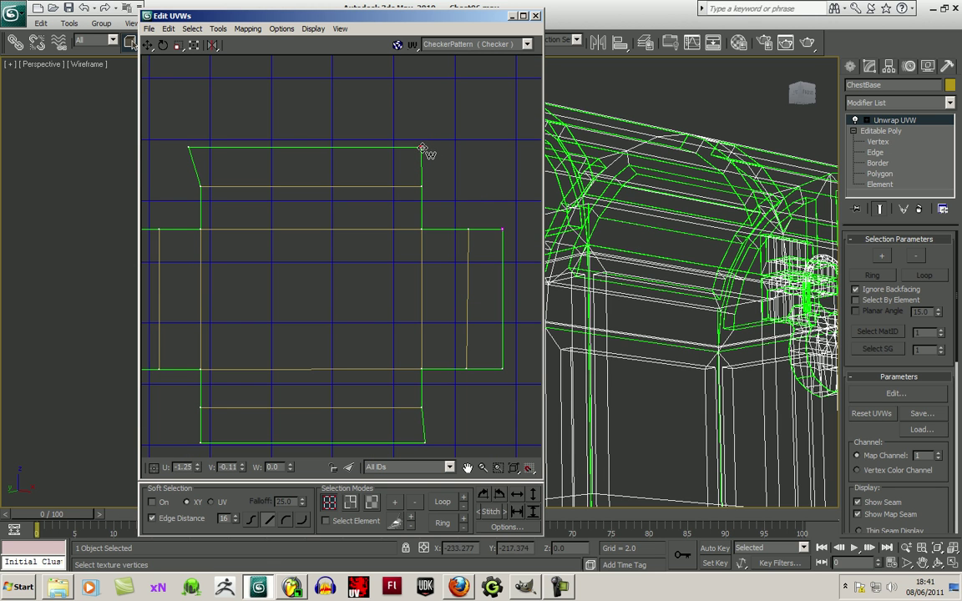
left_click_drag(191, 149, 204, 151)
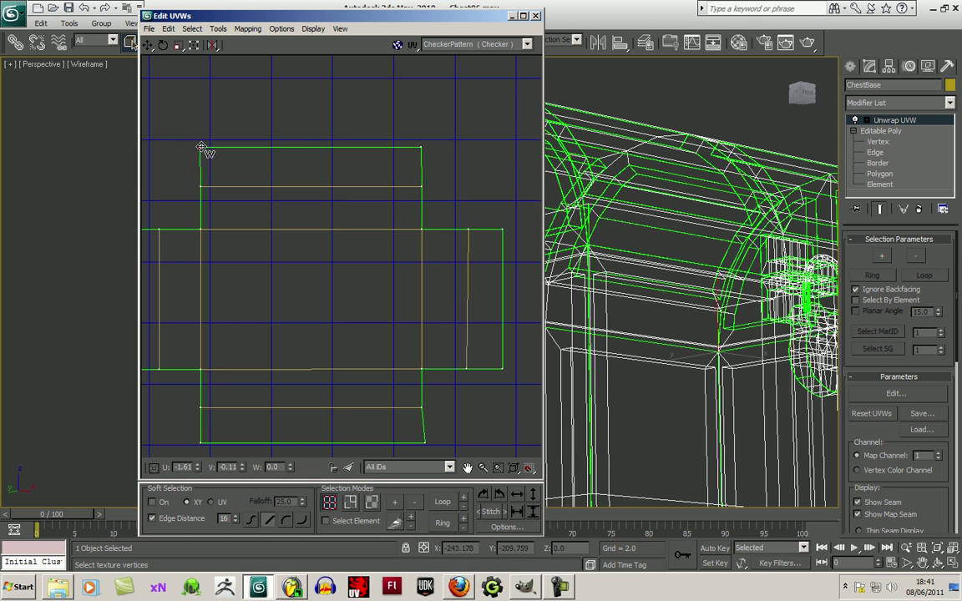
middle_click_drag(343, 298, 320, 325)
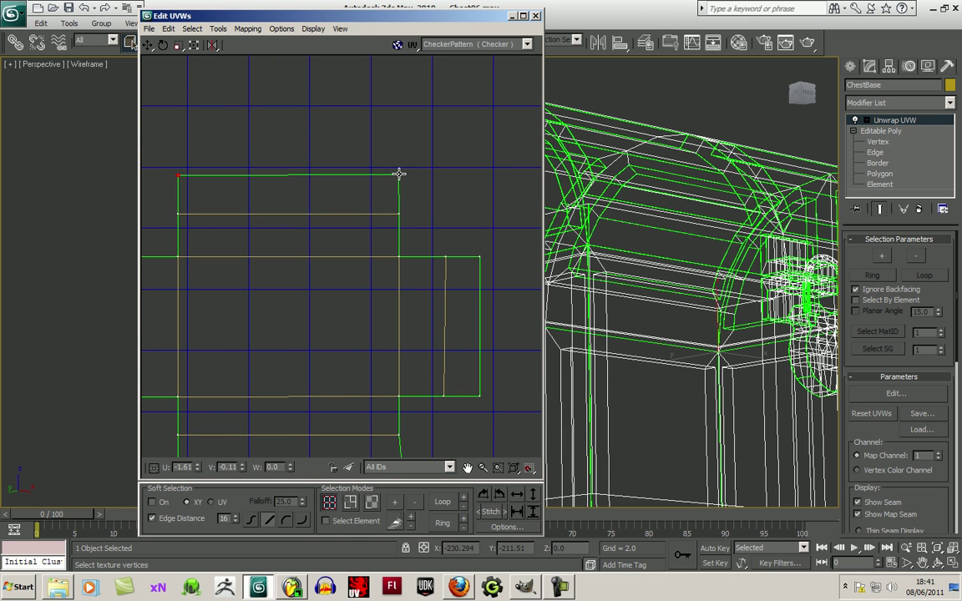
- Pull the right-hand outer corners of the top, right and bottom strips outward into mitred ends
left_click_drag(398, 176, 446, 176)
left_click_drag(481, 257, 486, 225)
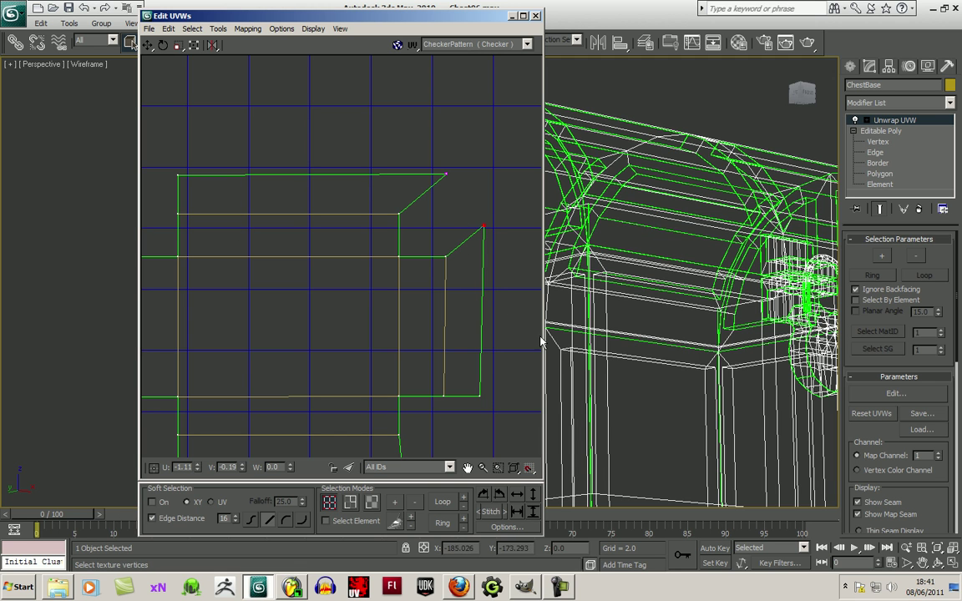
middle_click_drag(496, 324, 450, 312)
left_click_drag(432, 354, 435, 401)
mouse_move(353, 427)
left_mouse_down()
mouse_move(391, 428)
mouse_move(351, 428)
left_mouse_up()
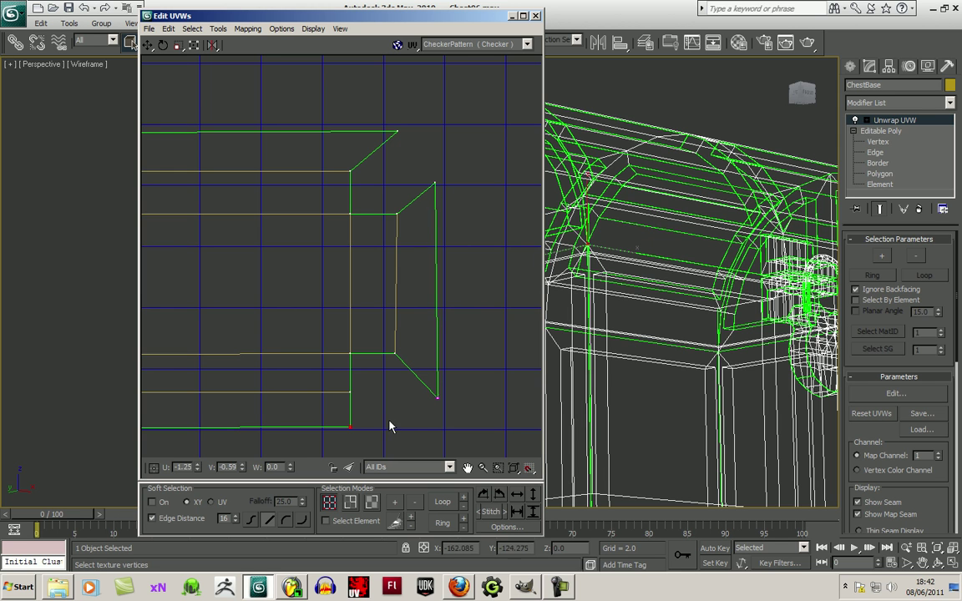
middle_click_drag(388, 428, 399, 407)
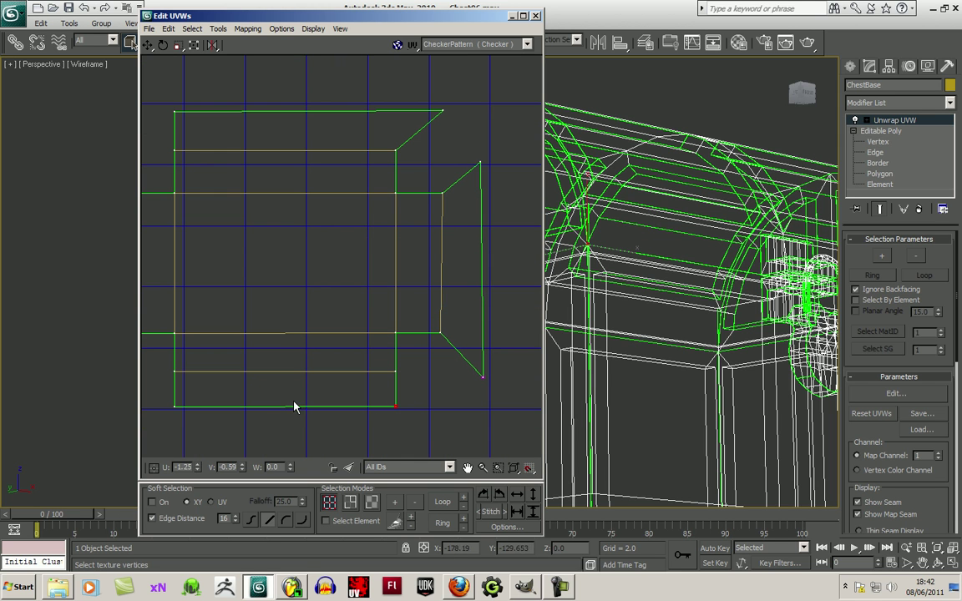
left_click_drag(394, 408, 435, 407)
- Pull the left-hand outer corners of the bottom, left and top strips outward into matching mitred ends
middle_click_drag(320, 391, 445, 386)
left_click_drag(302, 403, 264, 401)
left_click_drag(222, 328, 220, 360)
left_click_drag(217, 188, 217, 155)
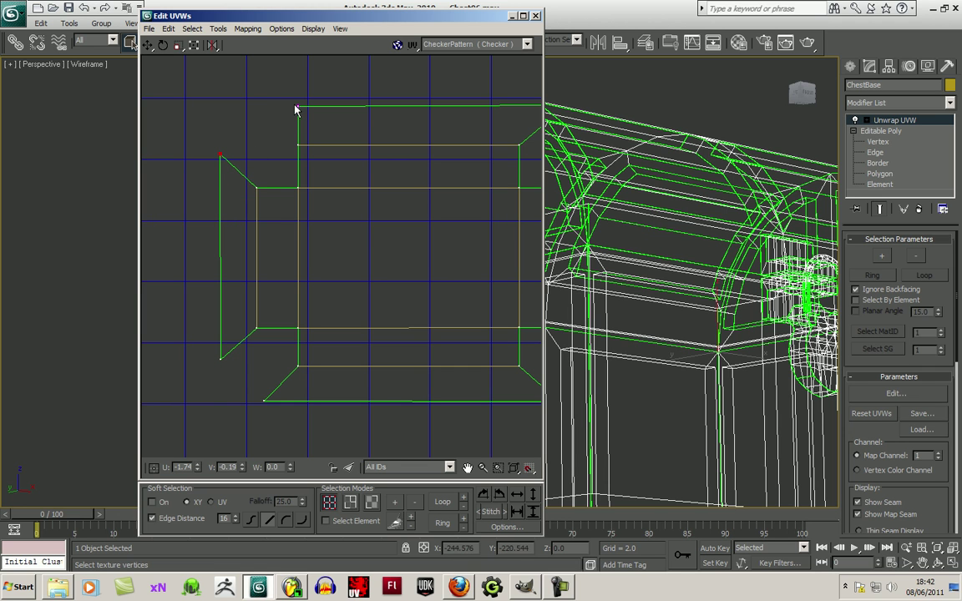
left_click_drag(298, 106, 269, 103)
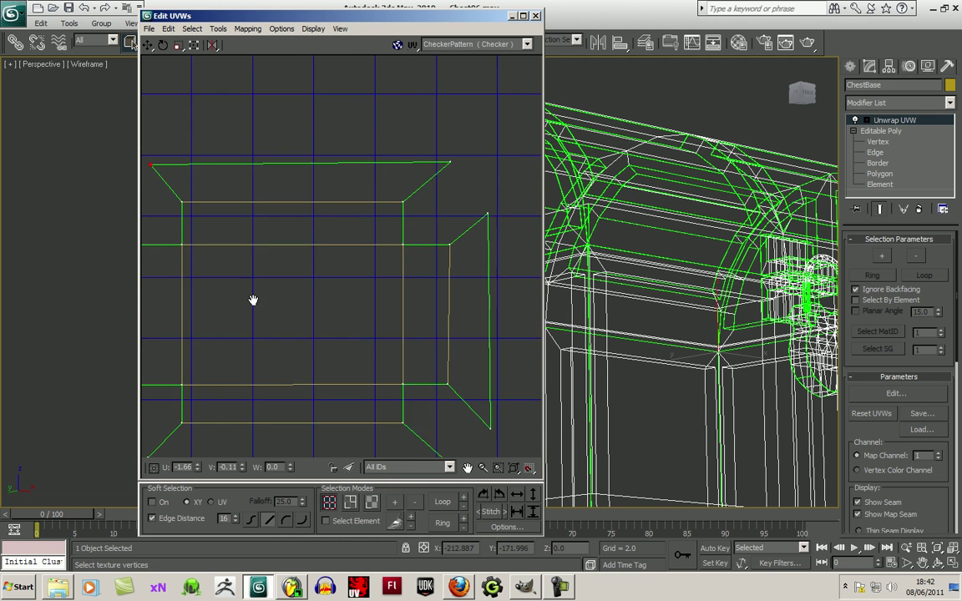
scroll(253, 300, "down", 2)
middle_click_drag(301, 275, 317, 264)
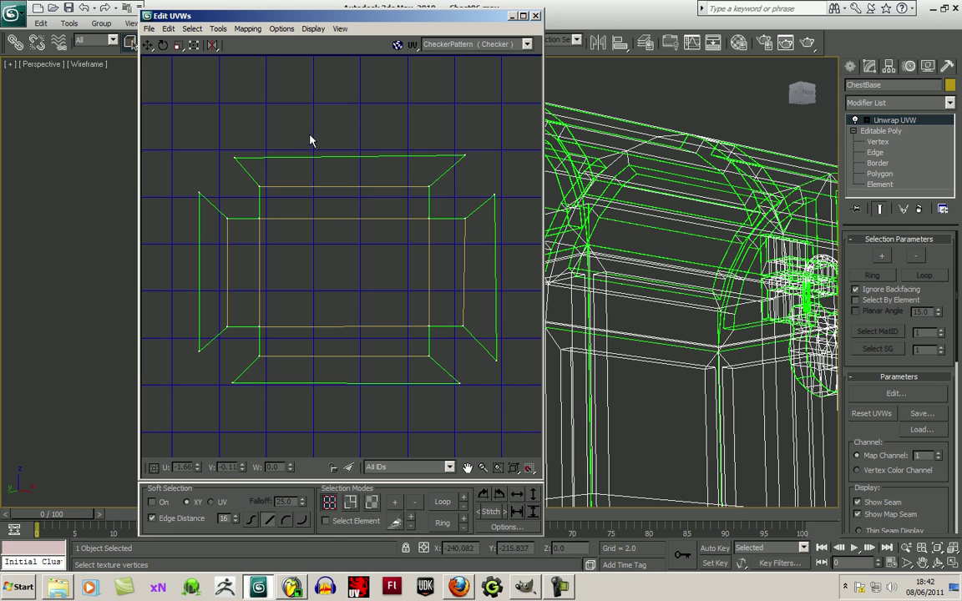
- Target-weld the top strip's inner and outer corners to those of the left and right strips
left_click_drag(235, 159, 207, 166)
left_click_drag(257, 184, 236, 198)
middle_click_drag(290, 237, 243, 269)
left_click_drag(381, 218, 428, 198)
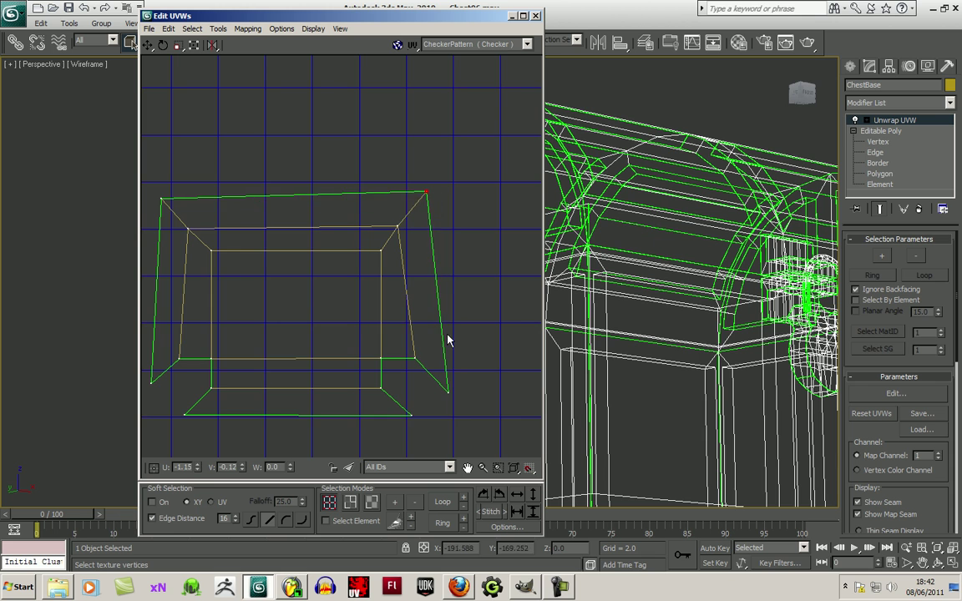
- Target-weld the bottom strip's inner and outer corners to the left and right strips, closing the nested rectangles
middle_click_drag(421, 365, 441, 321)
left_click_drag(433, 315, 470, 360)
left_click_drag(233, 345, 207, 334)
left_click_drag(204, 372, 174, 361)
- Straighten the outer rectangle by adjusting its four corners, and nudge the middle rectangle's lower corners outward
left_click_drag(468, 359, 465, 365)
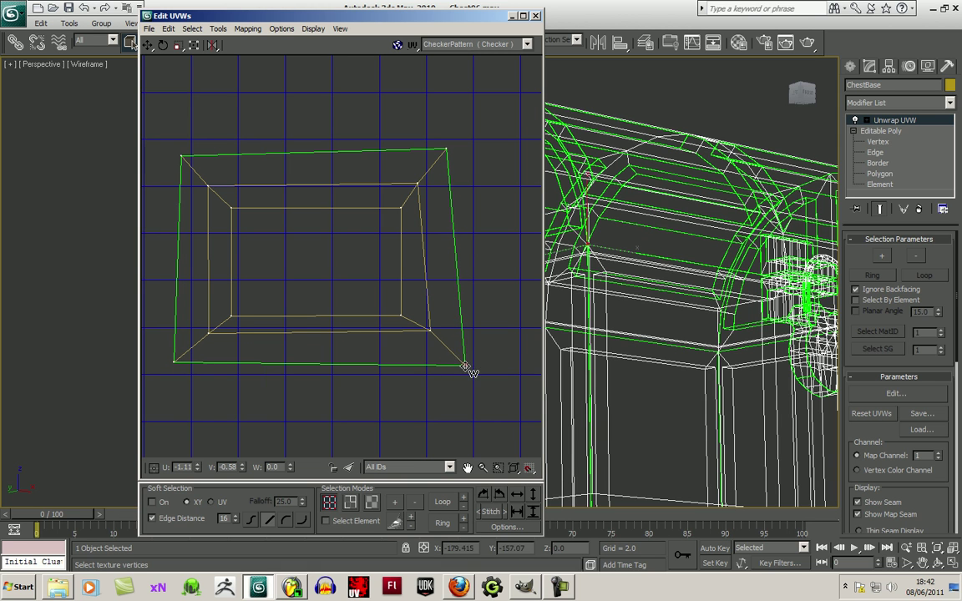
left_click_drag(429, 333, 426, 343)
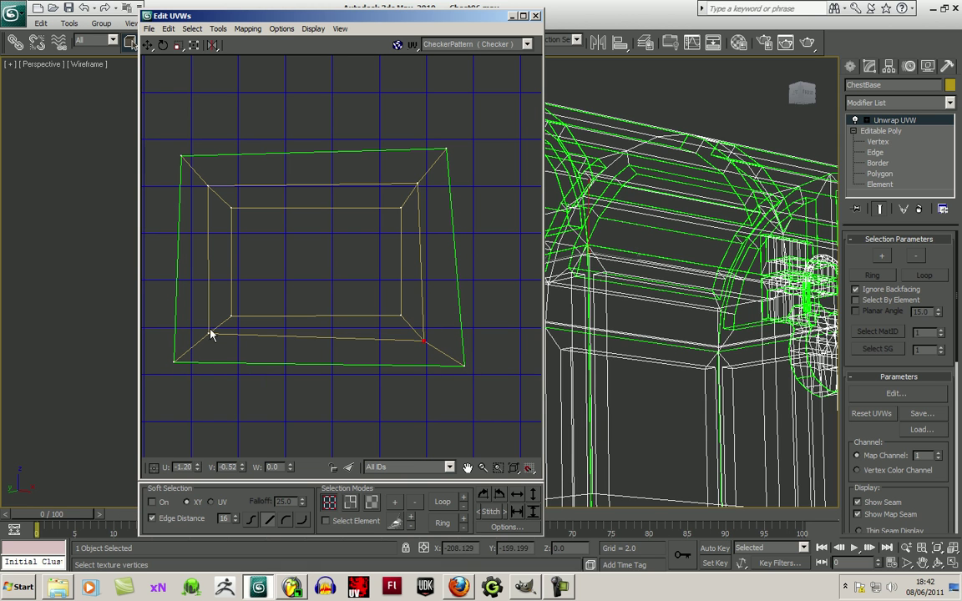
left_click_drag(207, 334, 211, 336)
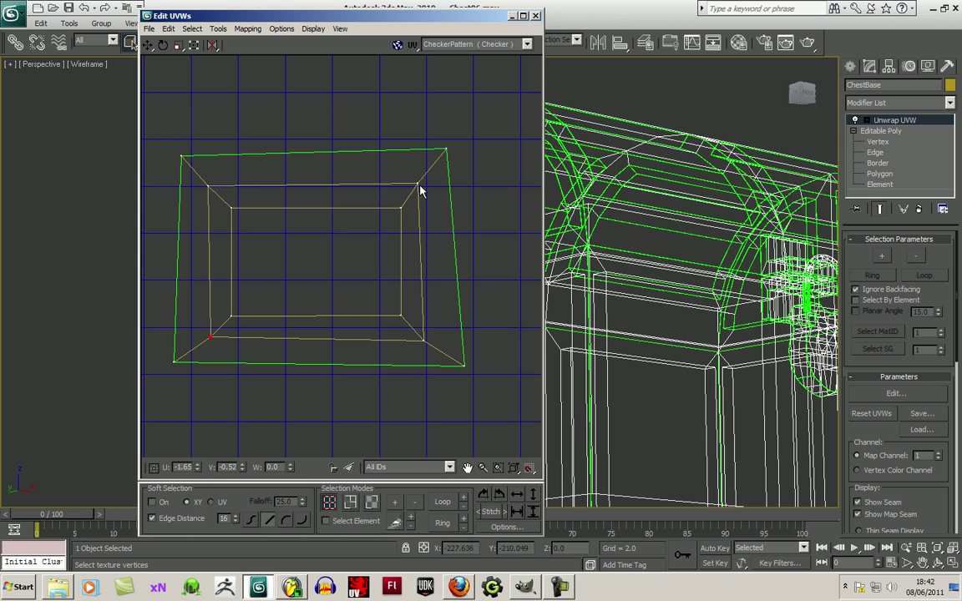
left_click(447, 150)
left_click_drag(447, 150, 458, 155)
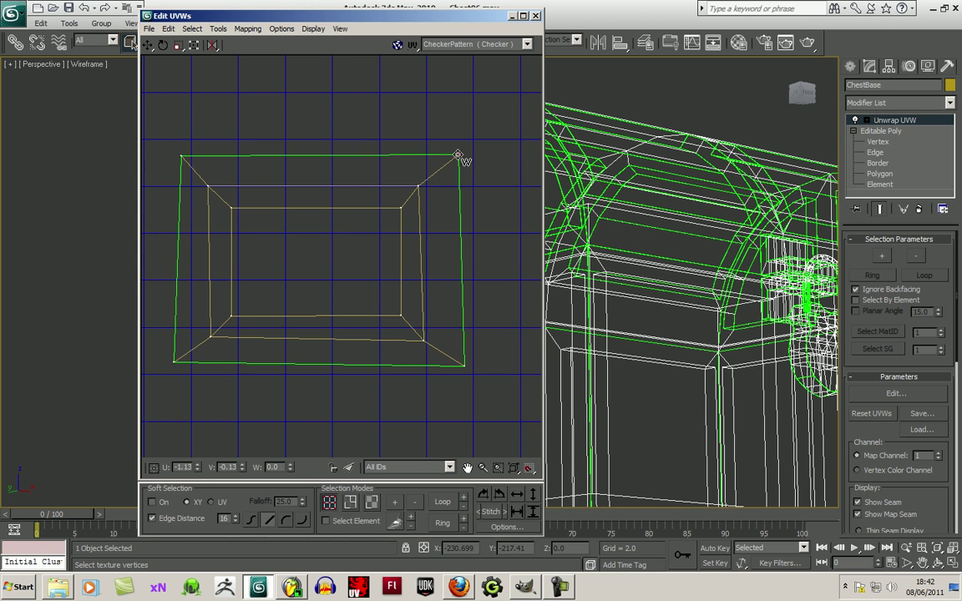
left_click_drag(421, 340, 459, 365)
left_click_drag(174, 362, 182, 367)
left_click_drag(180, 155, 179, 155)
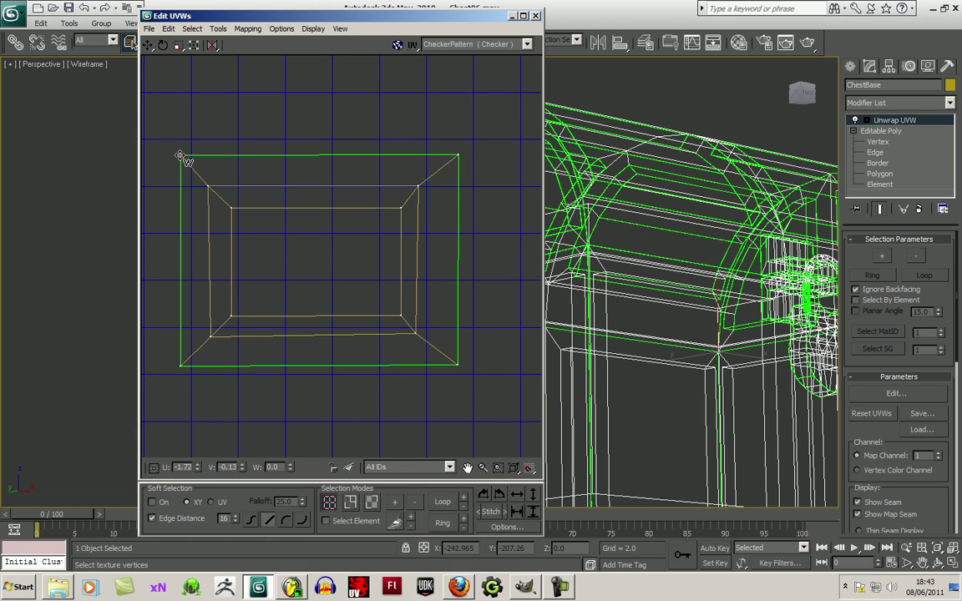
- Align the middle rectangle's four corners so that its sides run straight
left_click(208, 187)
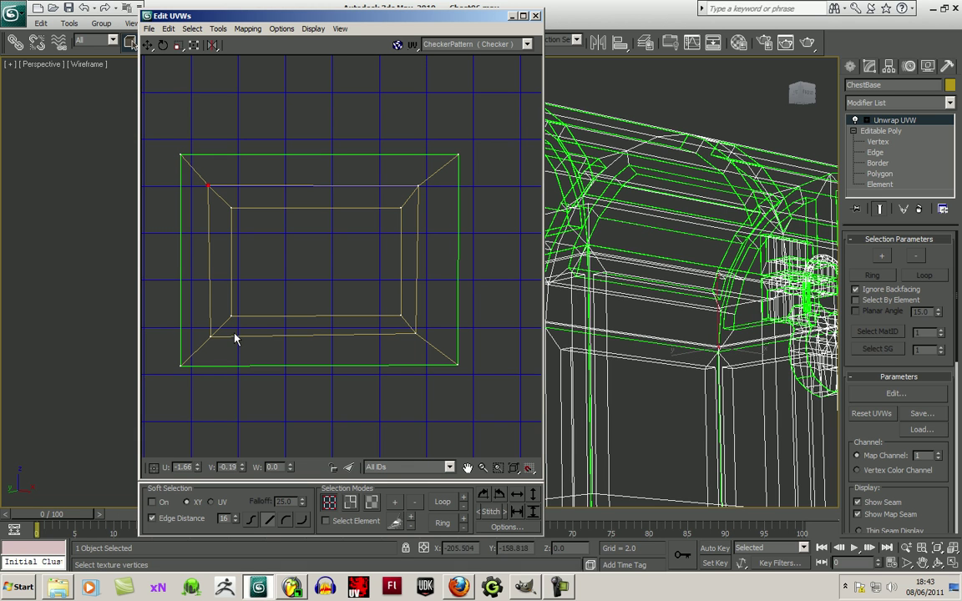
left_click(208, 338)
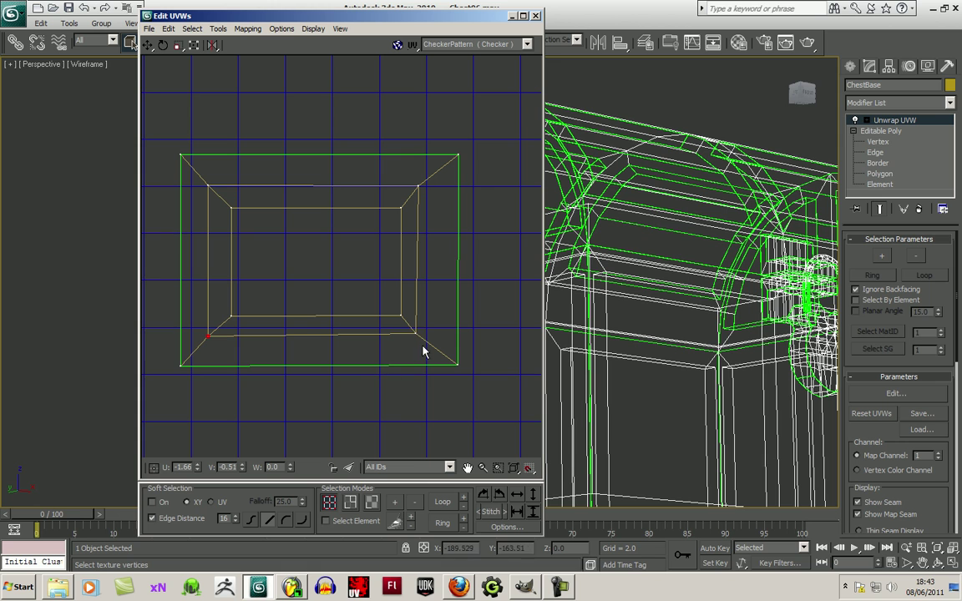
left_click_drag(417, 334, 425, 340)
left_click_drag(418, 187, 422, 185)
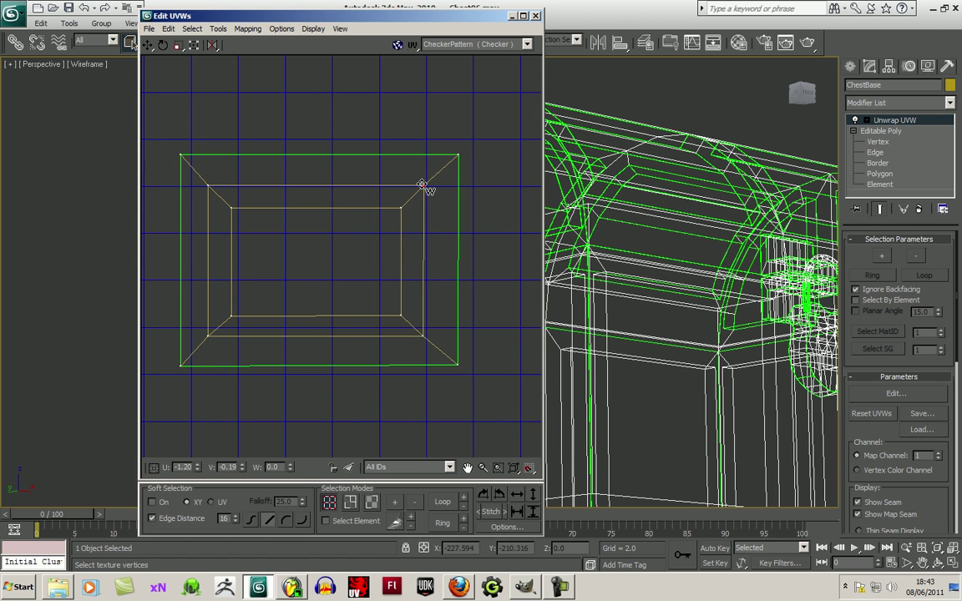
left_click(358, 588)
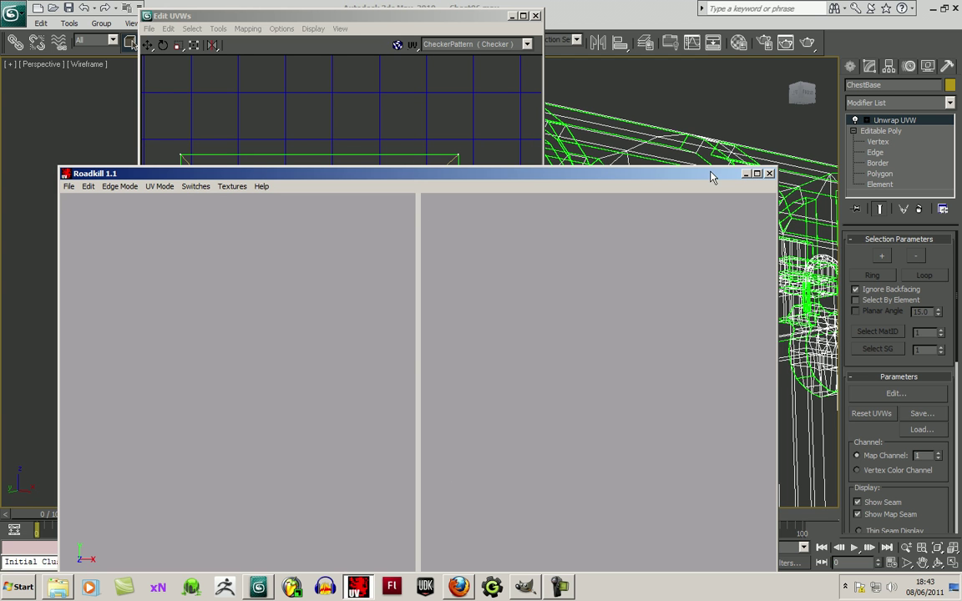
left_click_drag(710, 177, 680, 138)
left_click(739, 133)
- Fine-tune the lower corners of the three nested rectangles
middle_click_drag(404, 294, 414, 233)
left_click(445, 296)
left_click(499, 345)
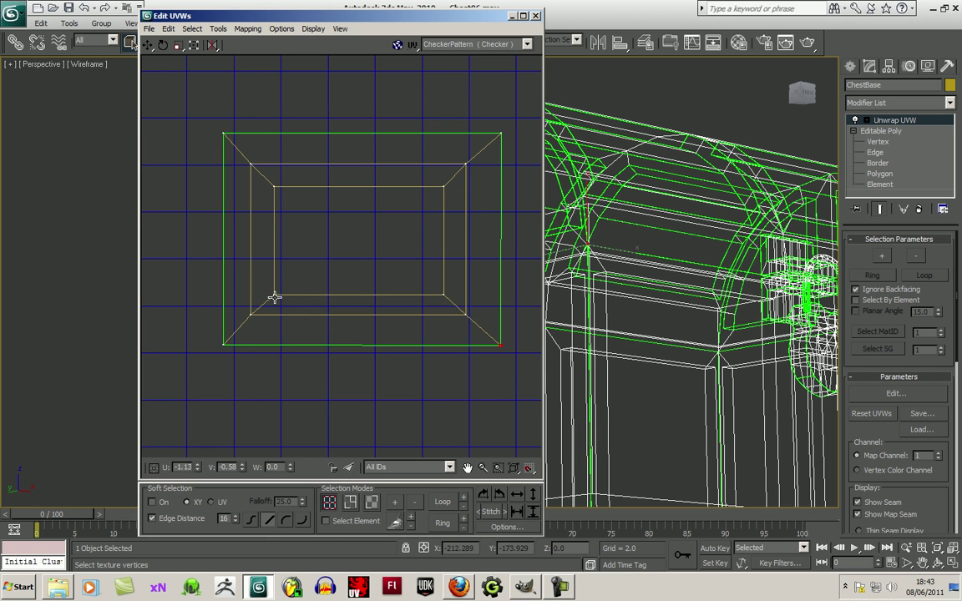
left_click(249, 314)
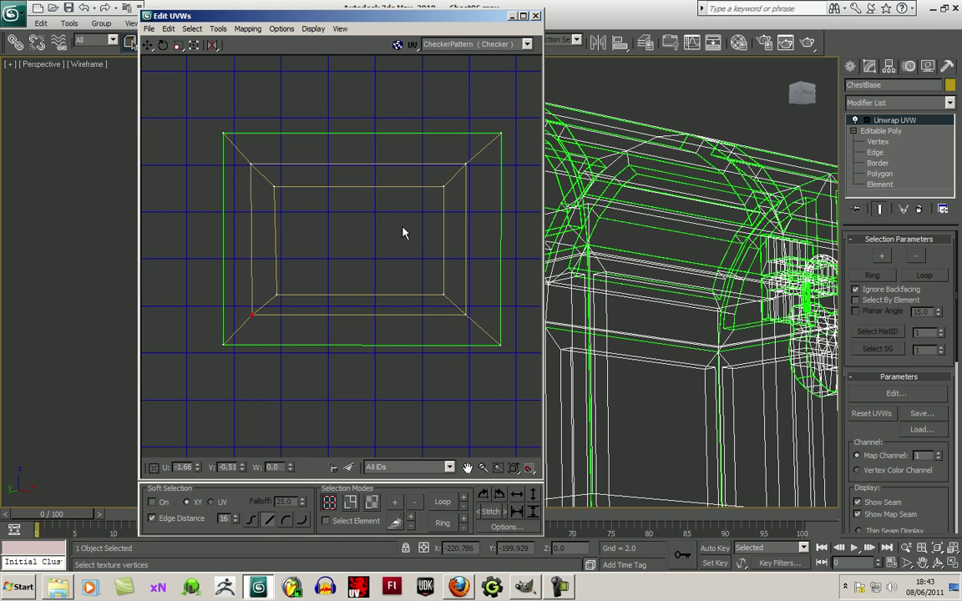
- Select the whole nested-rectangle island in face mode with element selection enabled
scroll(403, 233, "down", 4)
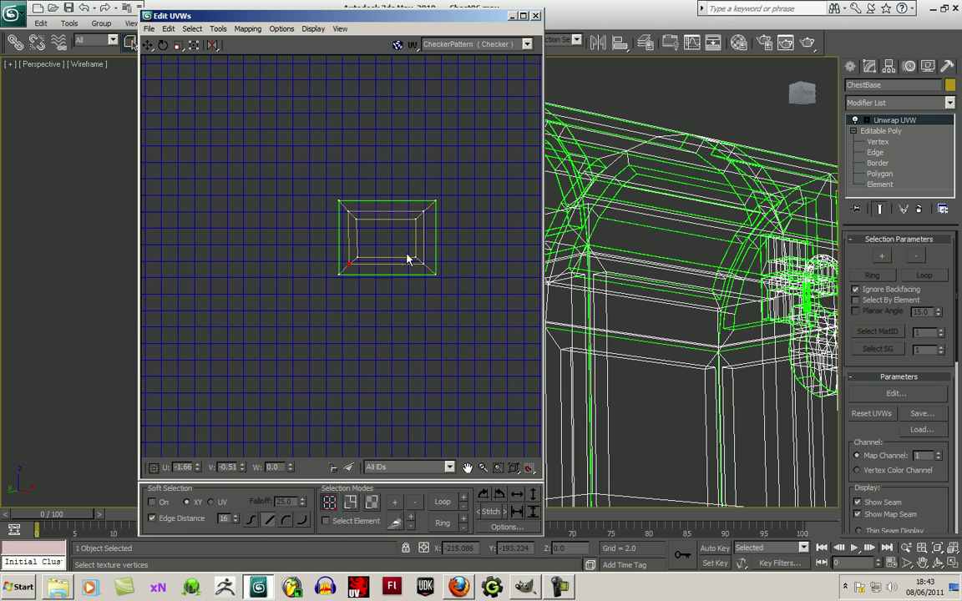
left_click(373, 503)
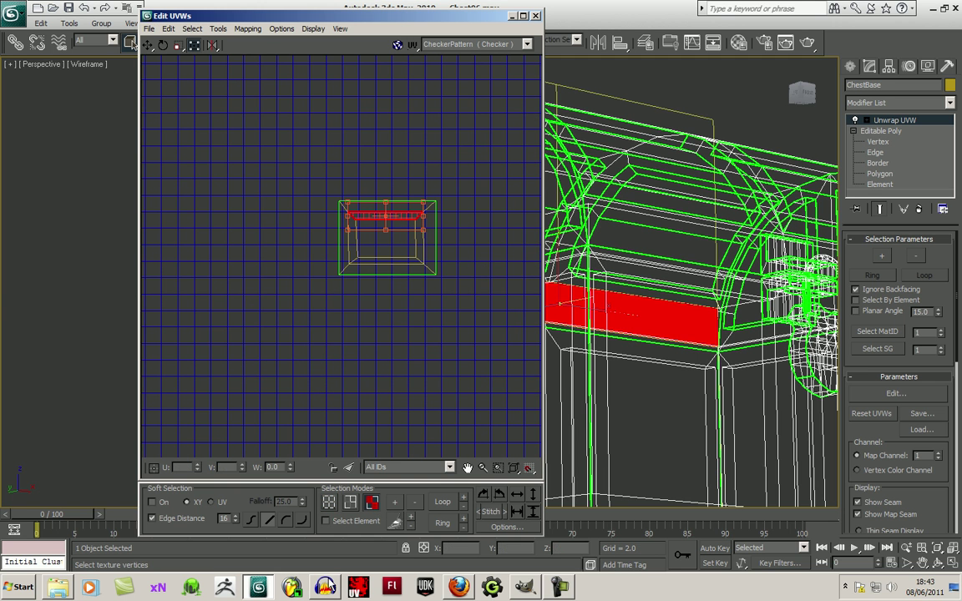
left_click(327, 521)
left_click(402, 264)
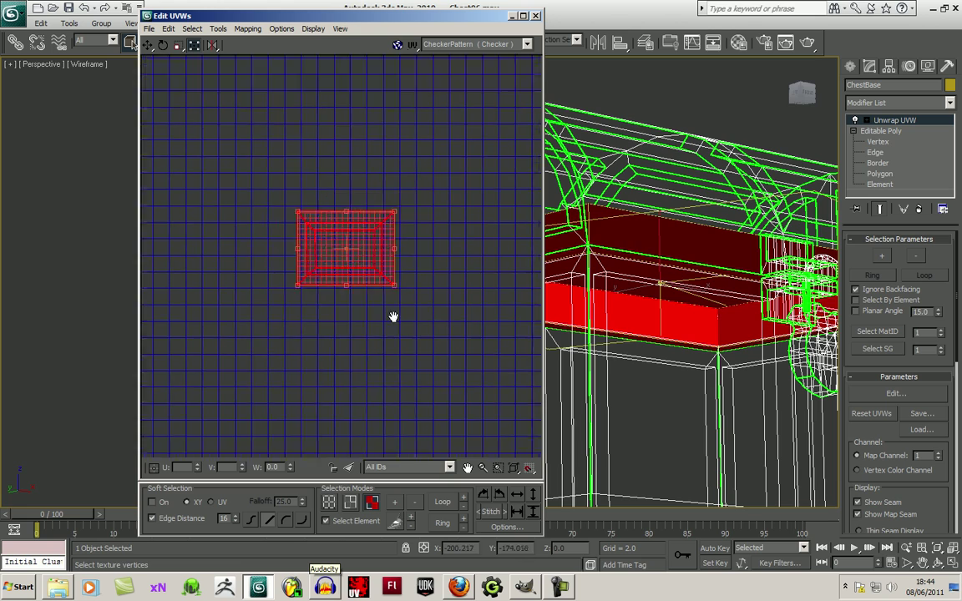
scroll(409, 337, "down", 2)
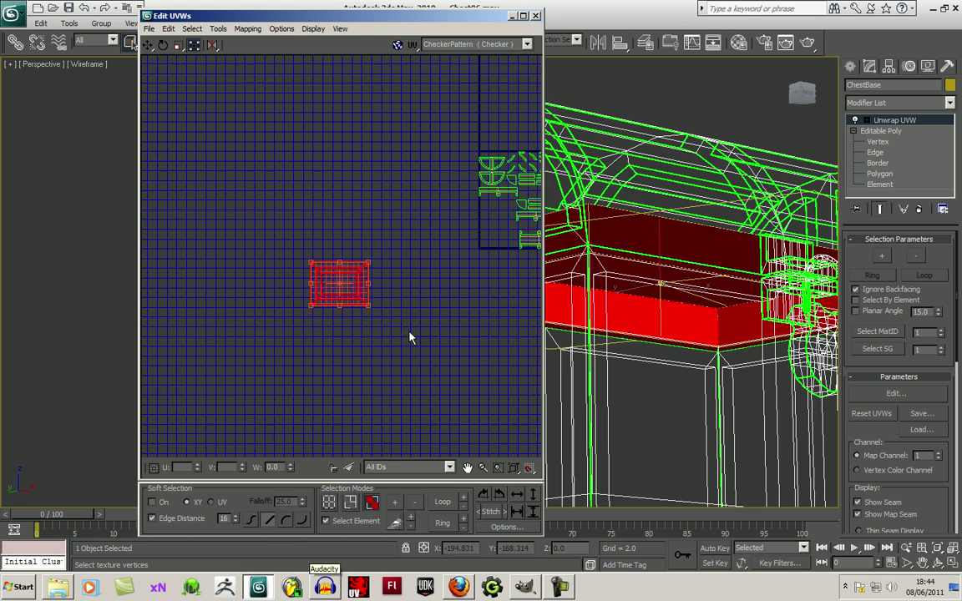
- Move the UV editor window aside and examine the selected island's faces on the chest in the perspective view
left_click(938, 565)
left_click_drag(551, 296, 568, 275)
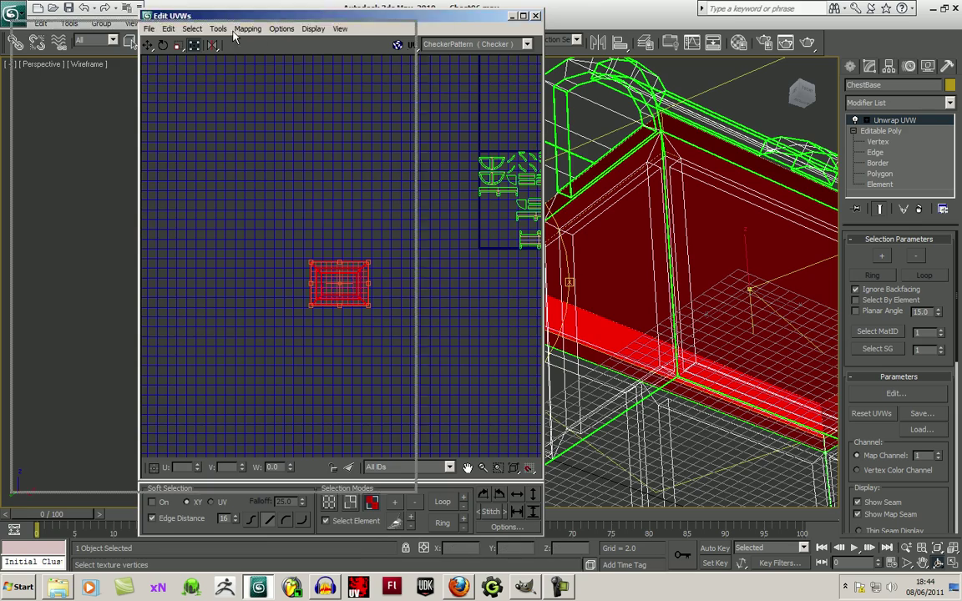
left_click_drag(234, 17, 73, 35)
left_click_drag(596, 344, 543, 409)
left_click_drag(539, 405, 489, 313)
middle_click_drag(280, 337, 304, 388)
scroll(266, 377, "down", 3)
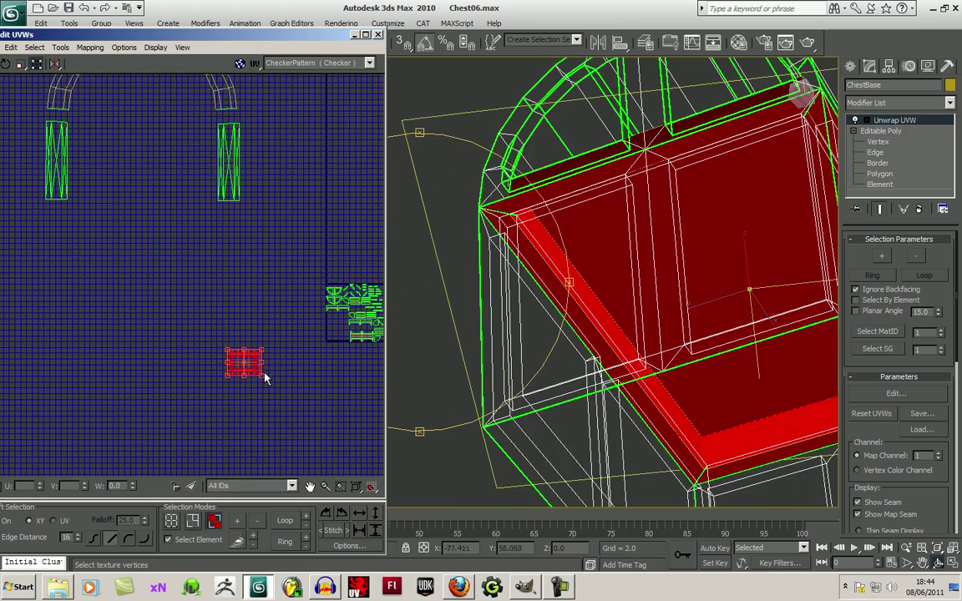
- Move the selected nested-rectangle island up and beside the packed clusters' tile, clear of the other pieces, and deselect it
left_click_drag(216, 344, 178, 227)
scroll(232, 284, "up", 4)
left_click(192, 244)
scroll(262, 284, "down", 3)
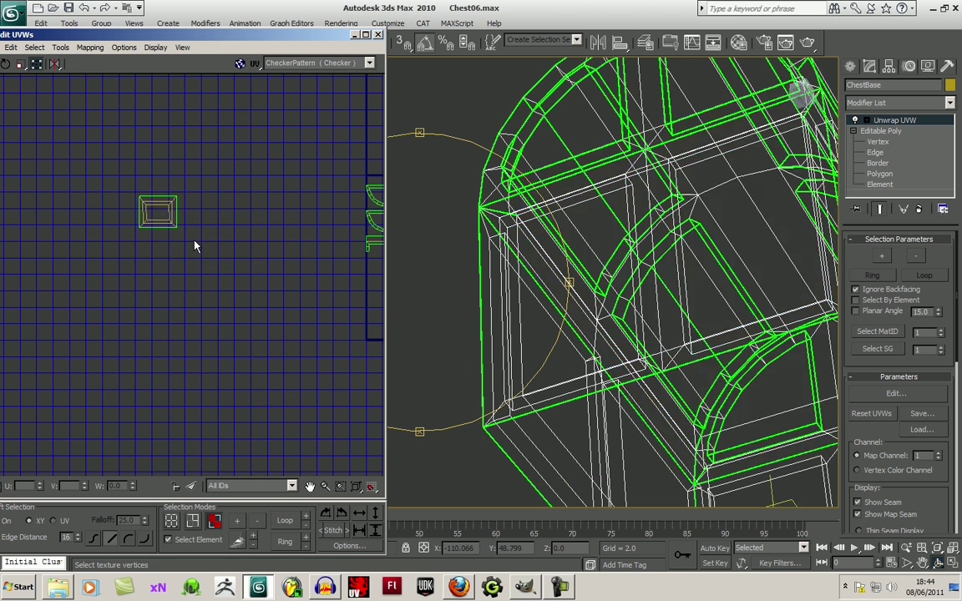
left_click_drag(190, 269, 251, 210)
left_click(265, 256)
- Examine the arched cluster and its two vertical strips against the chest's arched end in the perspective view
scroll(250, 274, "up", 1)
middle_click_drag(249, 275, 228, 359)
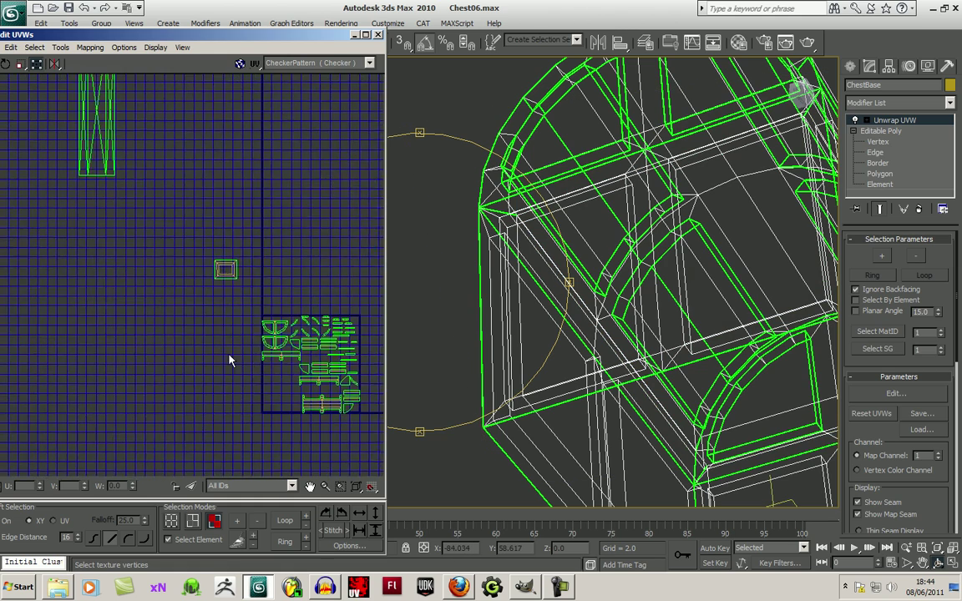
scroll(233, 345, "down", 3)
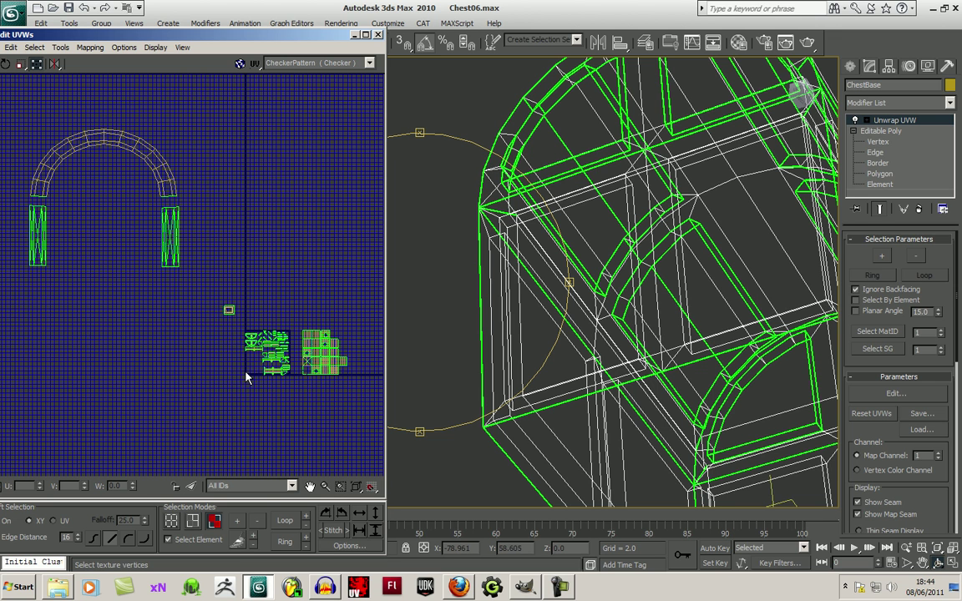
middle_click_drag(324, 307, 352, 290)
left_click_drag(472, 314, 454, 357)
middle_click_drag(334, 380, 309, 381)
scroll(309, 381, "up", 2)
scroll(202, 365, "up", 2)
middle_click_drag(202, 365, 302, 456)
middle_click_drag(242, 318, 364, 421)
scroll(279, 423, "up", 2)
scroll(359, 419, "down", 2)
scroll(350, 419, "down", 1)
scroll(326, 419, "up", 2)
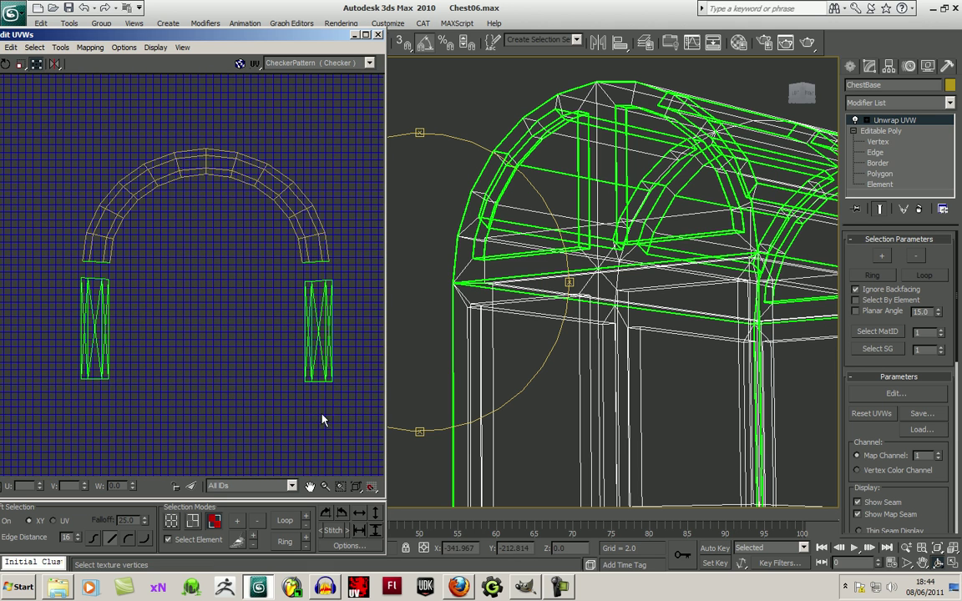
scroll(316, 390, "up", 5)
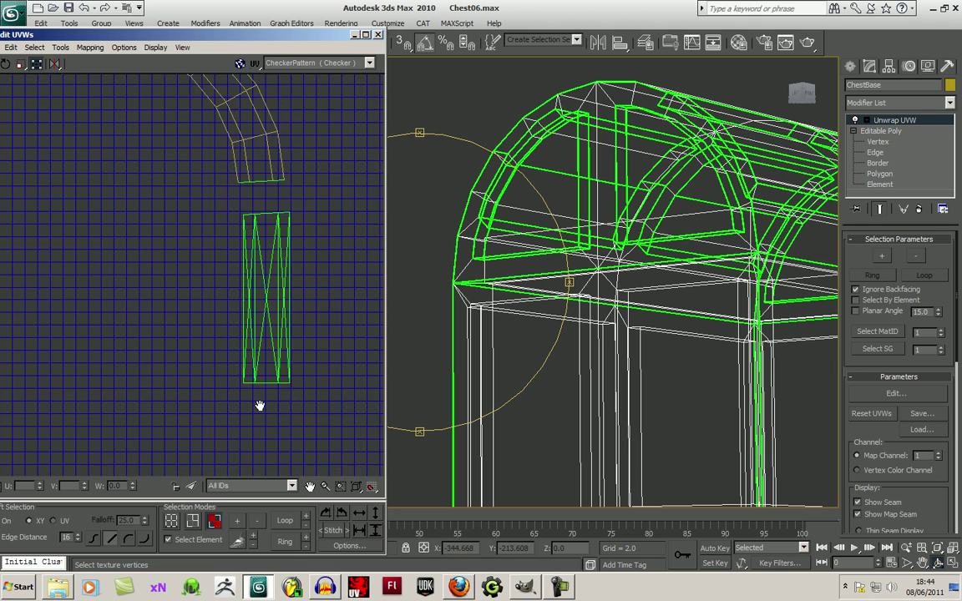
scroll(256, 329, "down", 5)
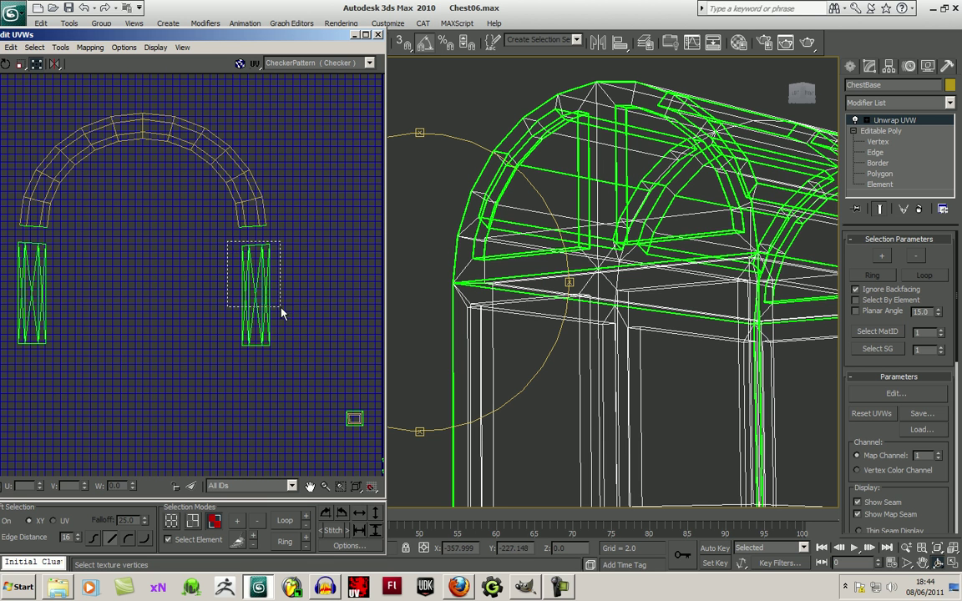
- Select both vertical strips beneath the arched cluster
left_click_drag(251, 259, 310, 386)
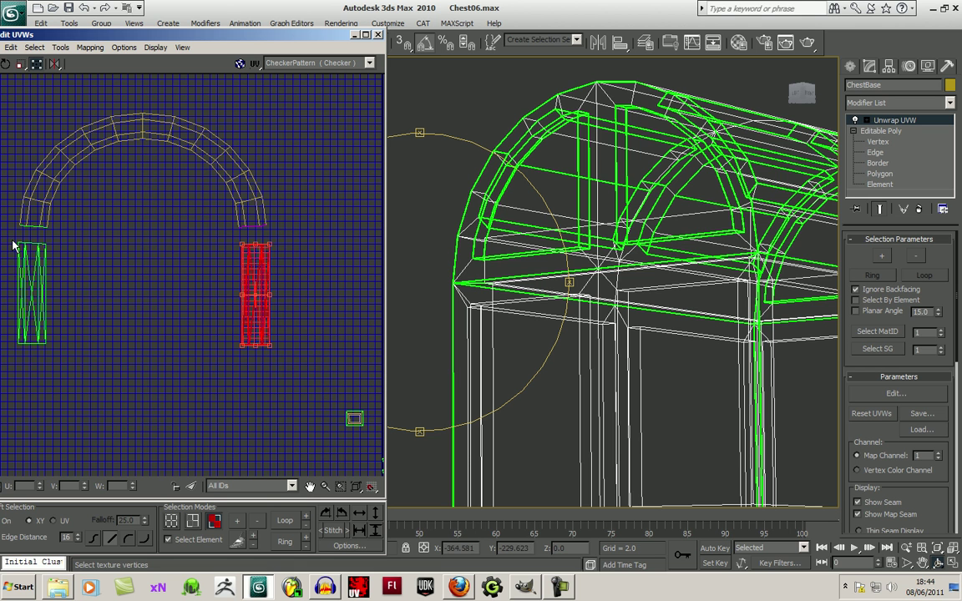
left_click_drag(12, 241, 67, 367, "ctrl")
middle_click_drag(201, 400, 153, 357)
scroll(153, 352, "down", 3)
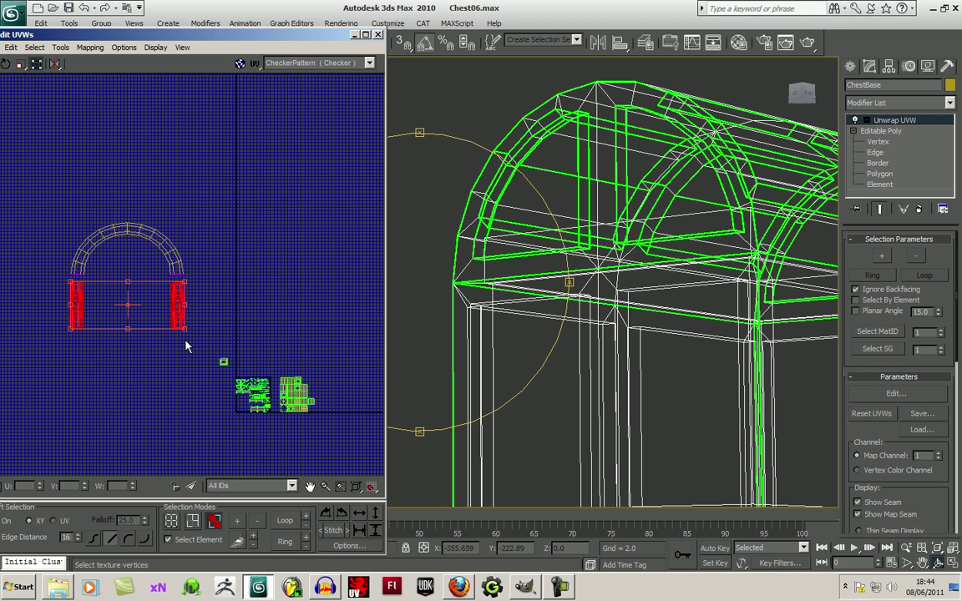